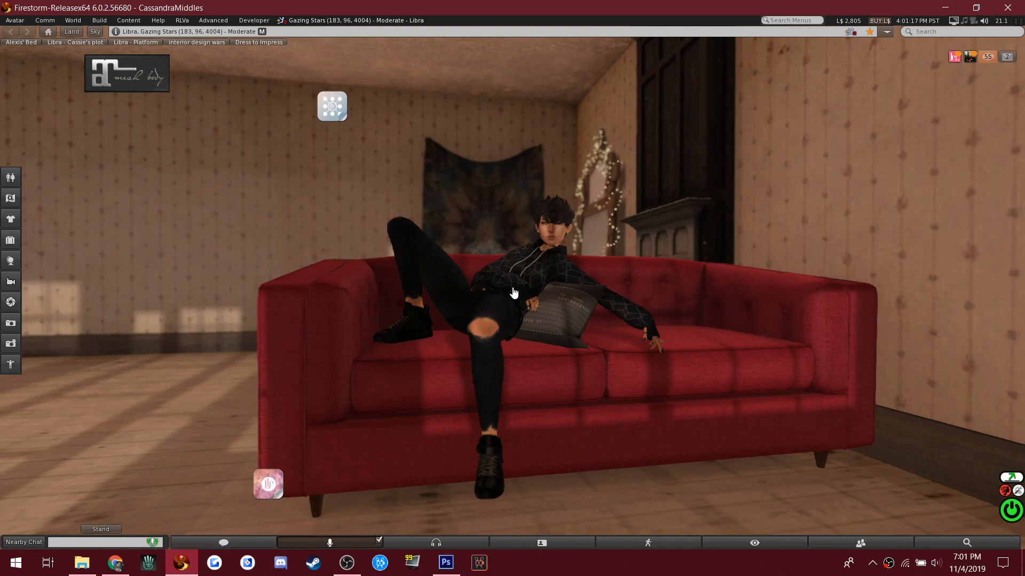
Step: Zoom the camera in on the avatar reclining on the red sofa and focus it on the upper body
{"action": "scroll", "coordinate": [513, 293], "scroll_direction": "up", "scroll_amount": 5}
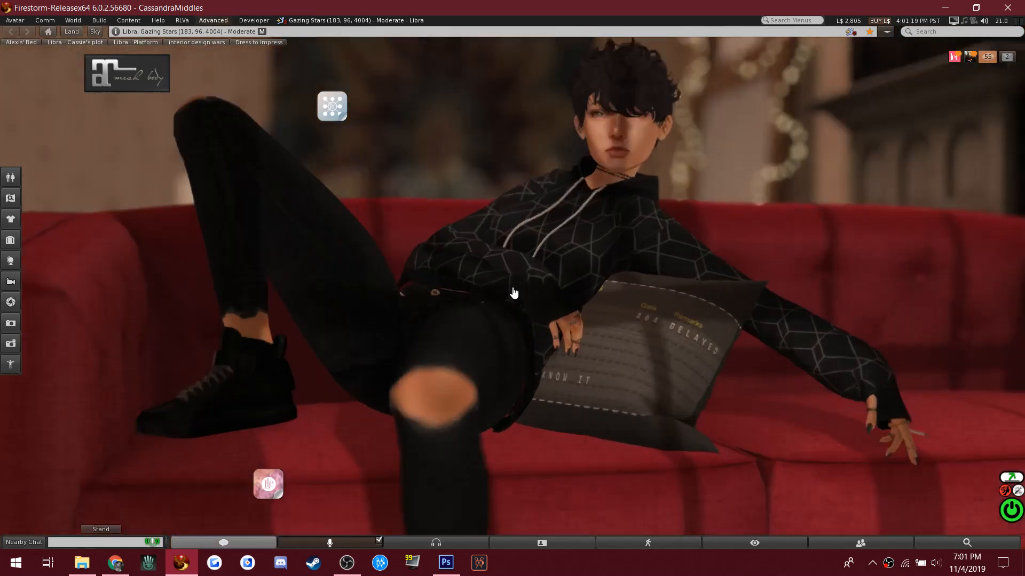
{"action": "scroll", "coordinate": [513, 293], "scroll_direction": "up", "scroll_amount": 2}
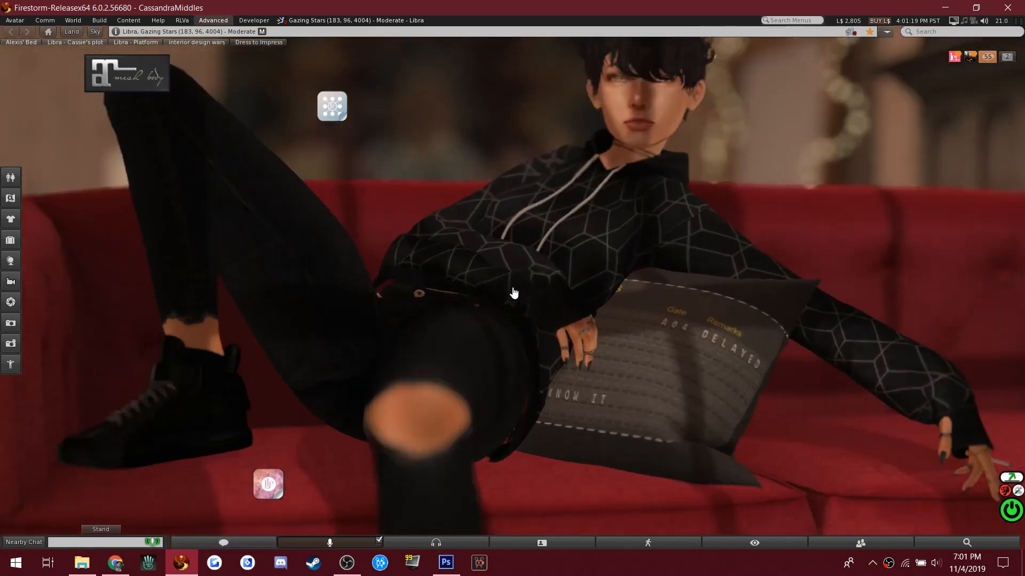
{"action": "left_click_drag", "start_coordinate": [560, 198], "coordinate": [560, 406]}
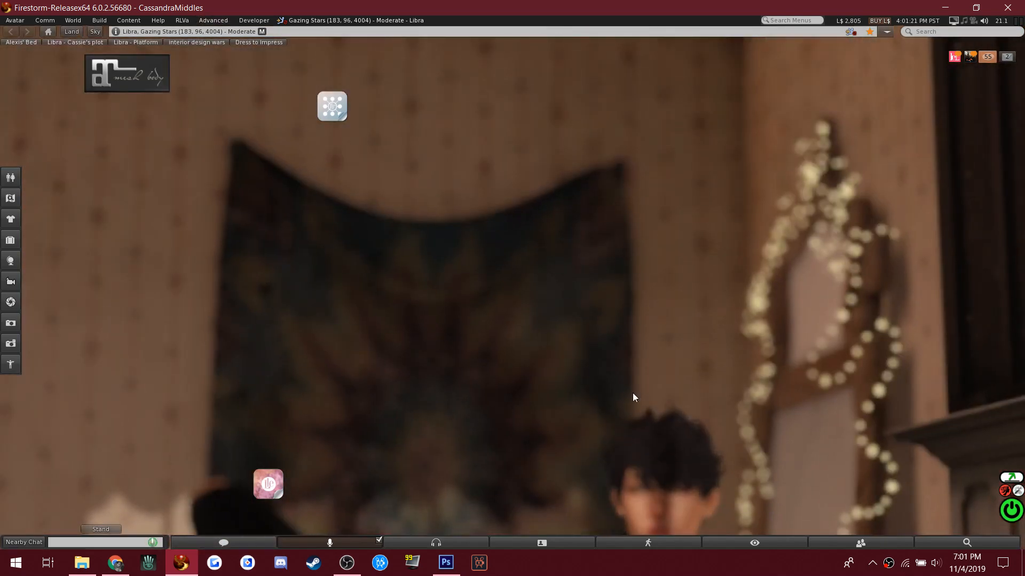
{"action": "left_click", "coordinate": [640, 491], "text": "alt"}
{"action": "left_click_drag", "start_coordinate": [511, 281], "coordinate": [628, 414]}
Step: Display the camera movement controls and slide the view sideways across the reclining avatar
{"action": "left_click", "coordinate": [721, 539]}
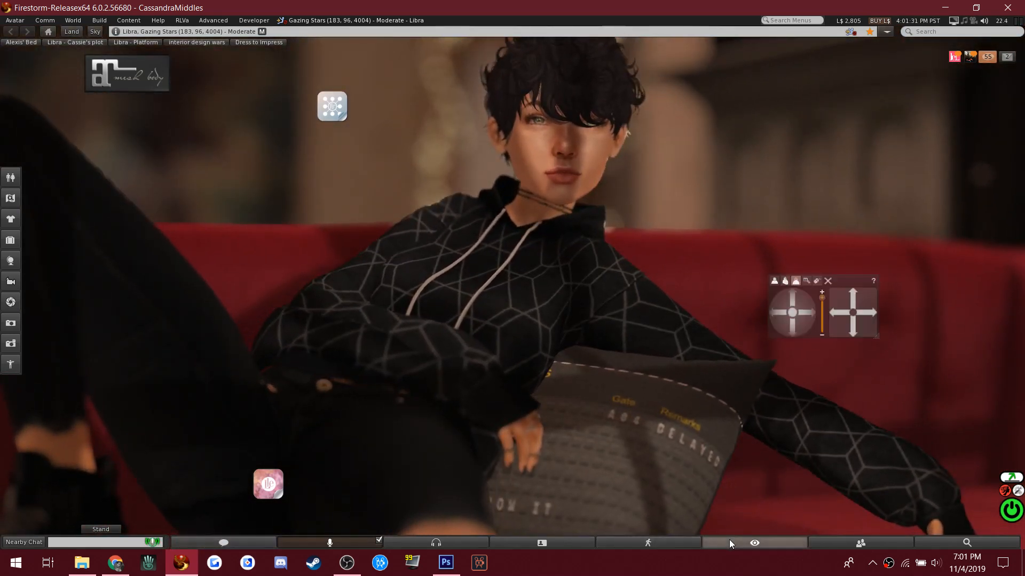
{"action": "left_click", "coordinate": [833, 316]}
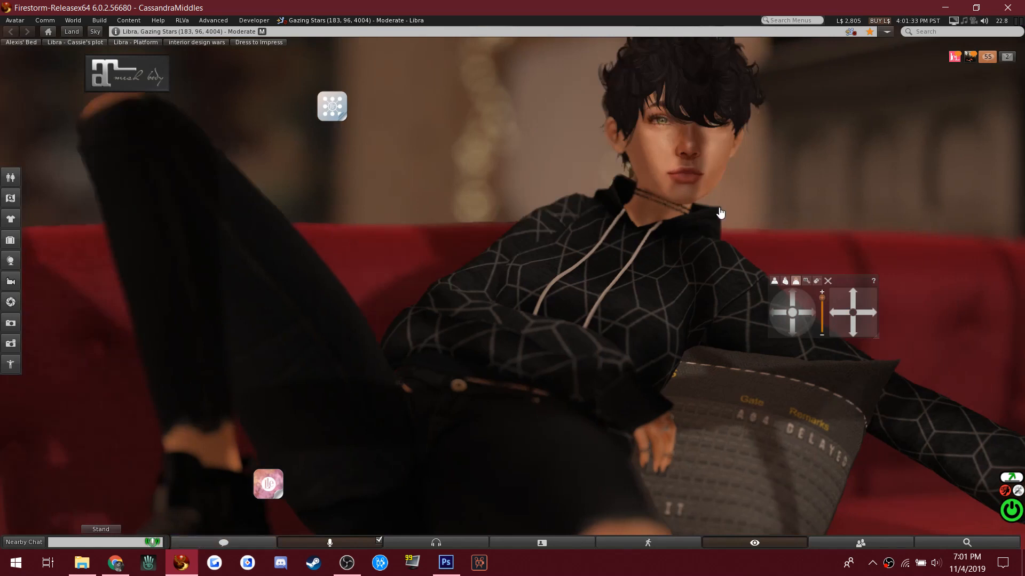
{"action": "left_click", "coordinate": [854, 312]}
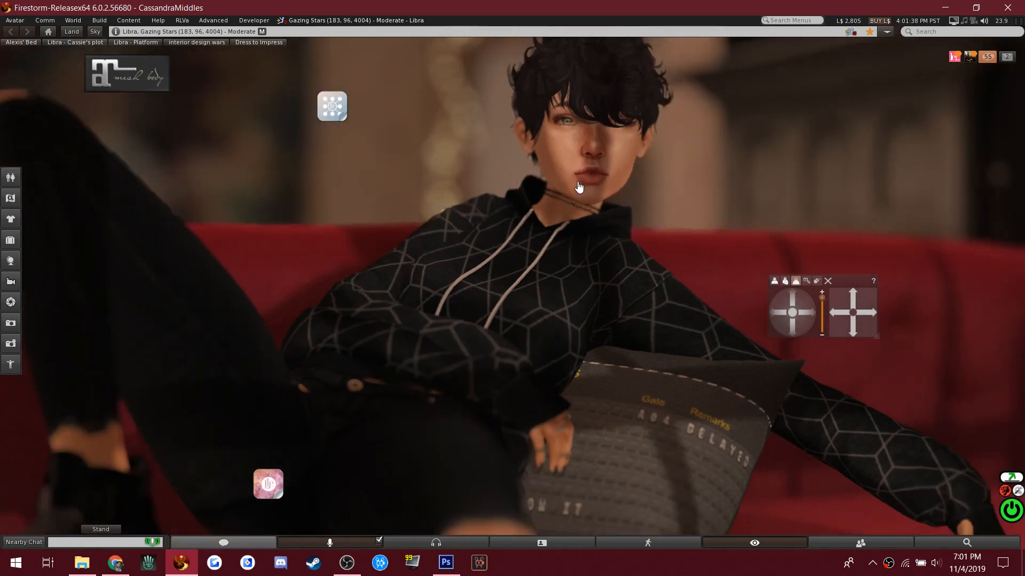
Step: Bring the camera into a head-and-shoulders close-up centred on the avatar's face
{"action": "scroll", "coordinate": [578, 187], "scroll_direction": "up", "scroll_amount": 3}
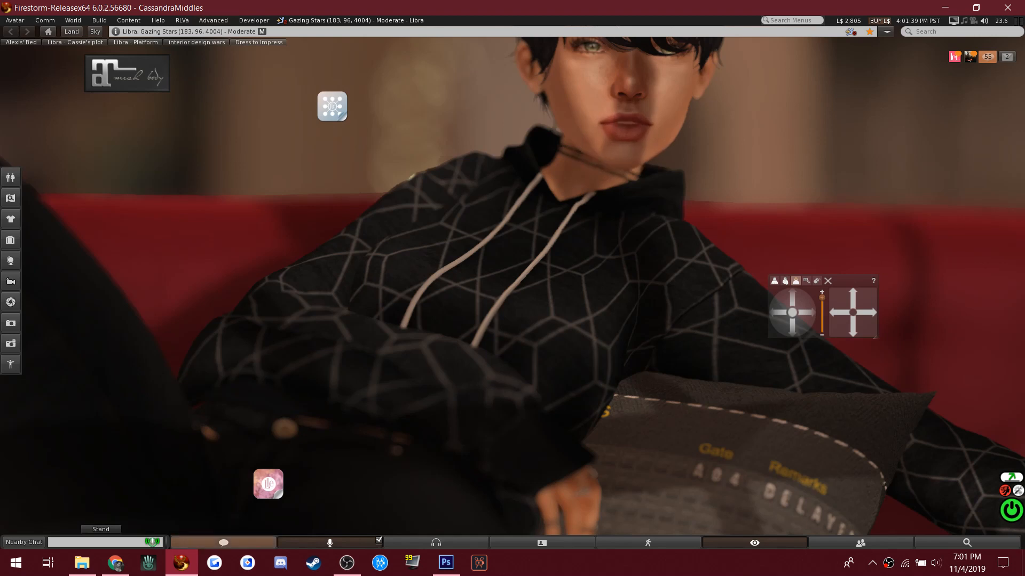
{"action": "left_click_drag", "start_coordinate": [578, 187], "coordinate": [544, 219]}
{"action": "left_click", "coordinate": [527, 262], "text": "alt"}
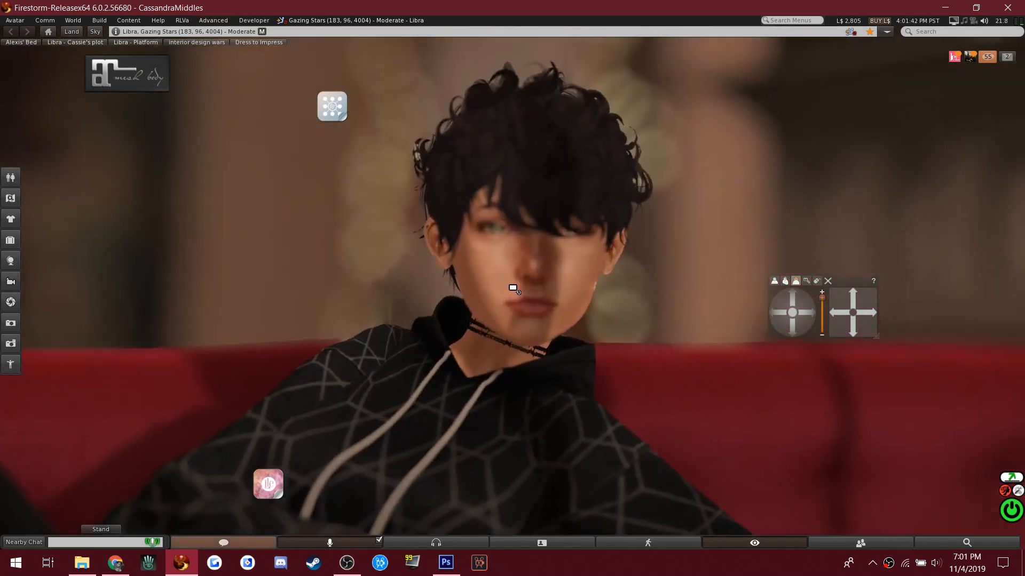
{"action": "left_click_drag", "start_coordinate": [527, 262], "coordinate": [513, 293]}
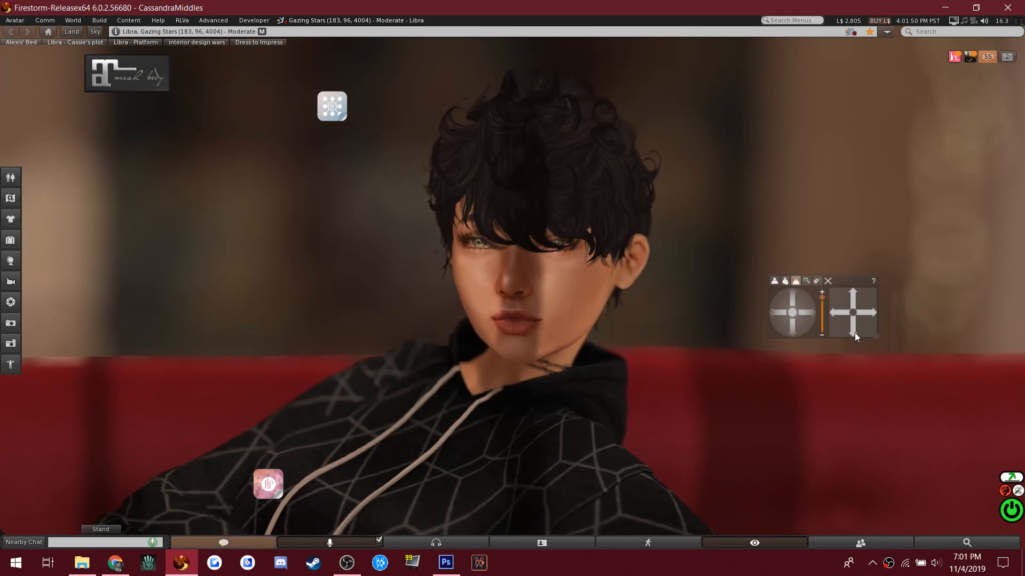
Step: Slide the camera sideways until the avatar's head sits at the right of the shot, with the raised knee in frame
{"action": "left_click", "coordinate": [840, 315]}
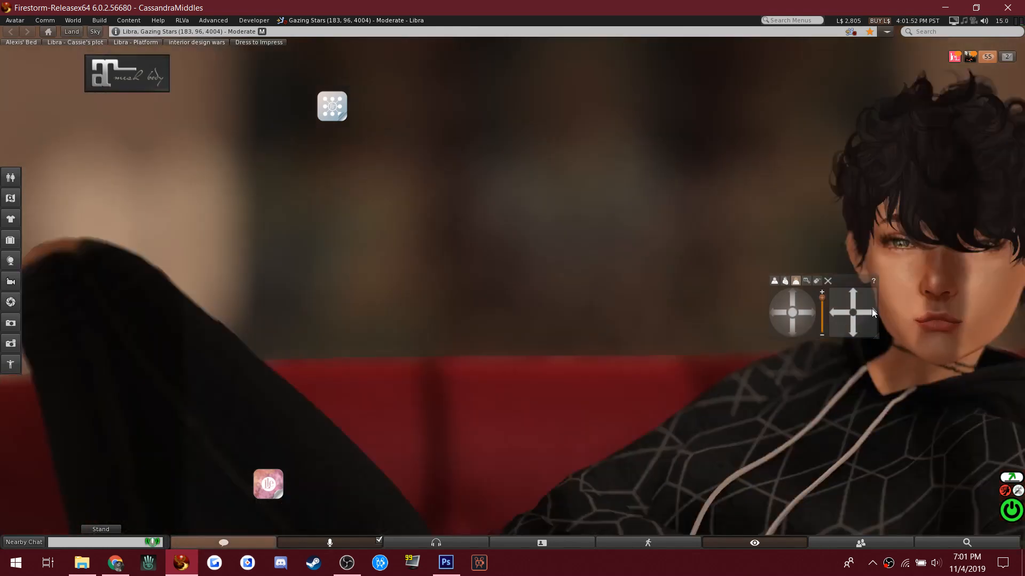
{"action": "left_click", "coordinate": [870, 310]}
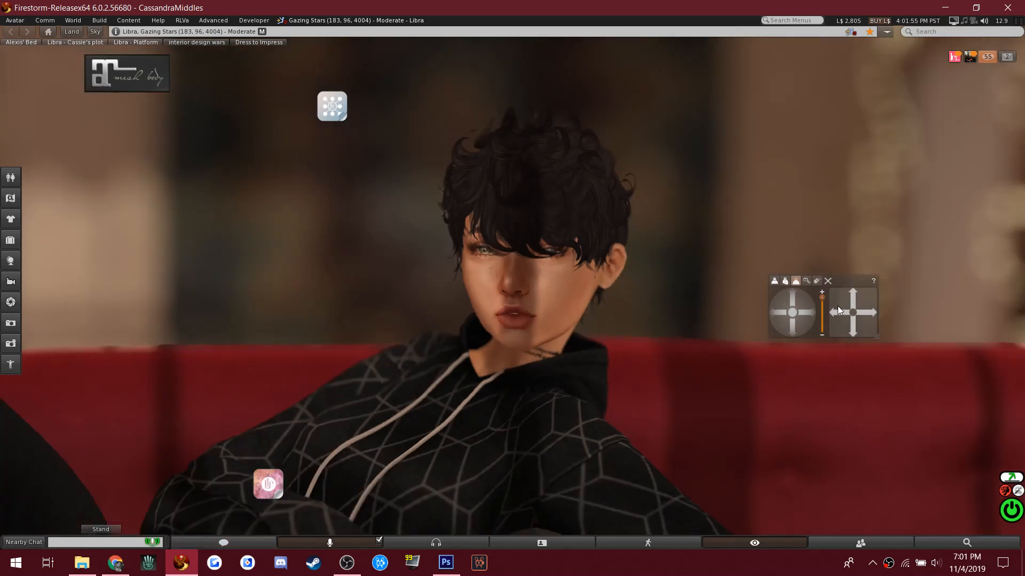
{"action": "left_click", "coordinate": [838, 306]}
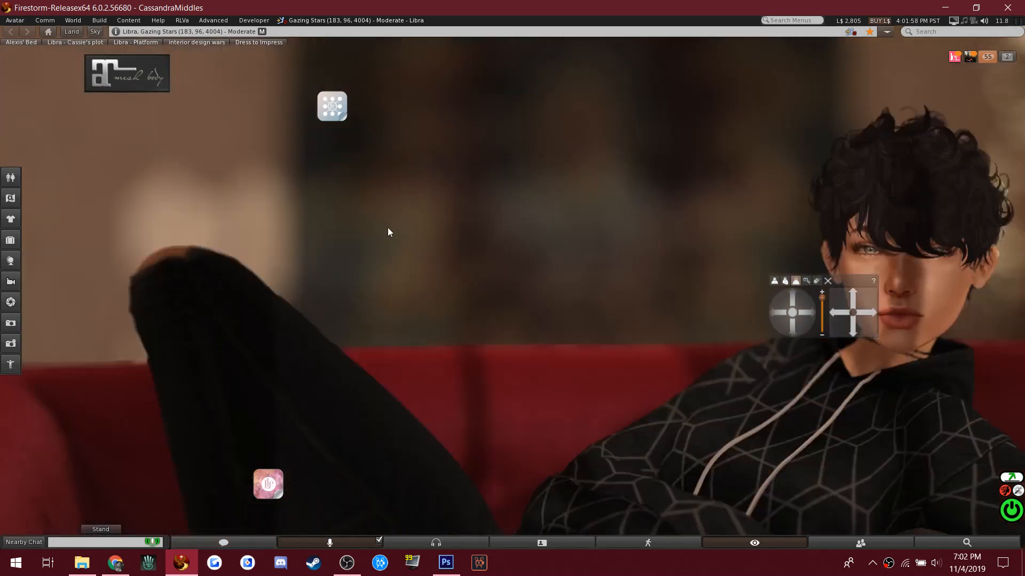
Step: Open the Phototools light settings, lower the shadow resolution to 0.67 and place the window clear of the avatar's face
{"action": "left_click", "coordinate": [11, 302]}
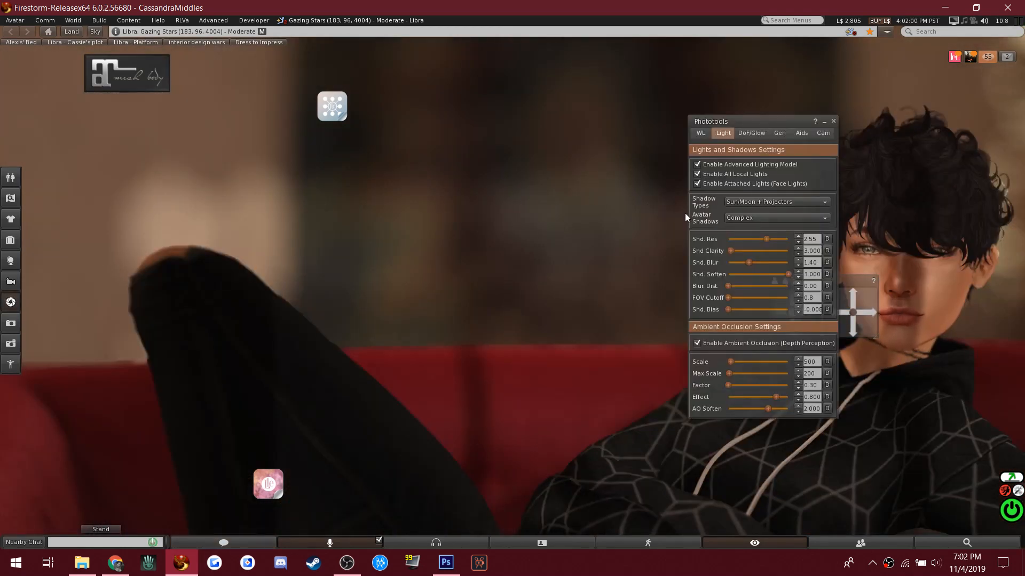
{"action": "left_click", "coordinate": [738, 238]}
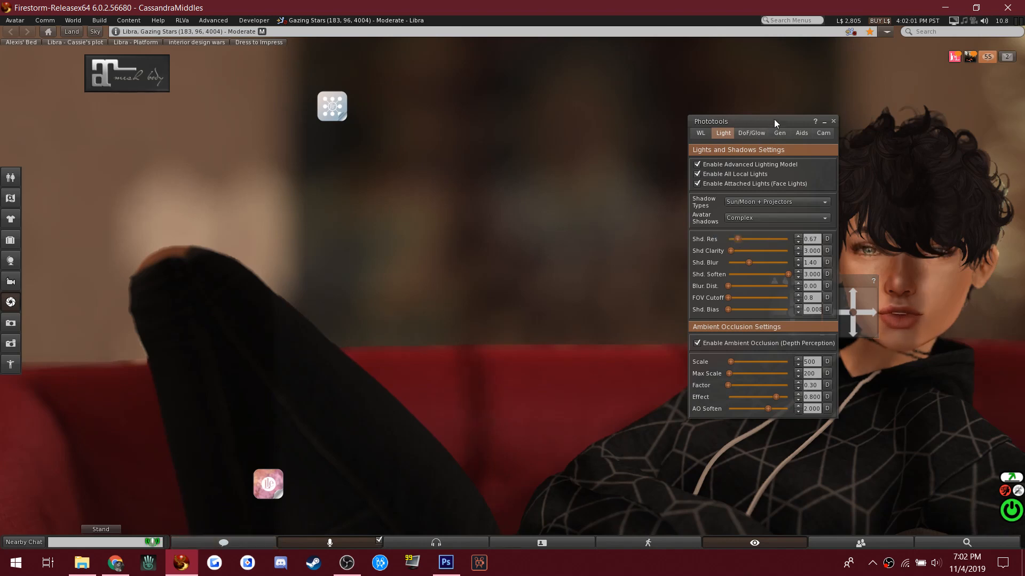
{"action": "left_click_drag", "start_coordinate": [774, 119], "coordinate": [478, 101]}
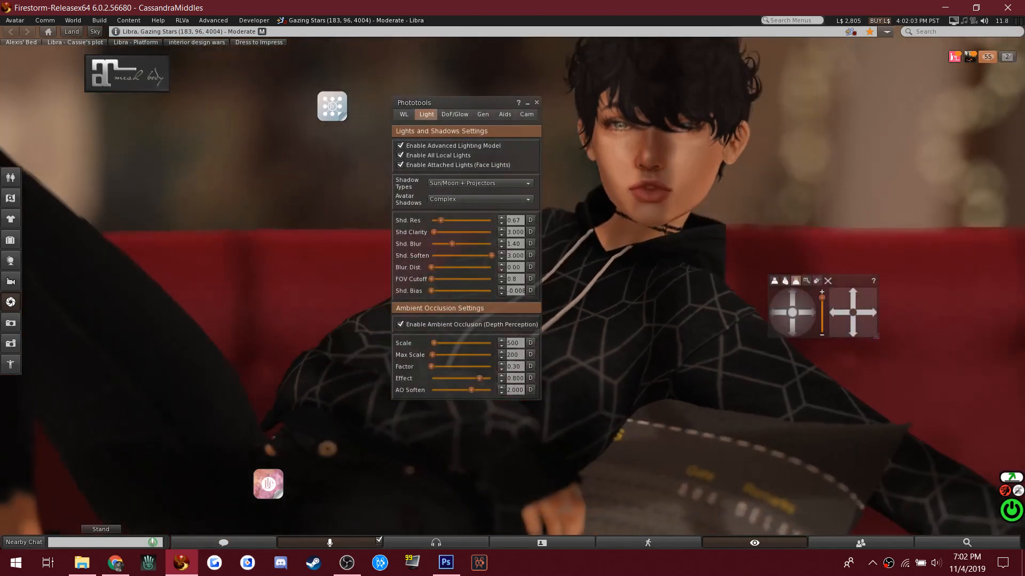
Step: Reframe the avatar beside the Phototools window with head and torso in the shot, and hide the camera movement controls
{"action": "left_click", "coordinate": [607, 180], "text": "ctrl+alt"}
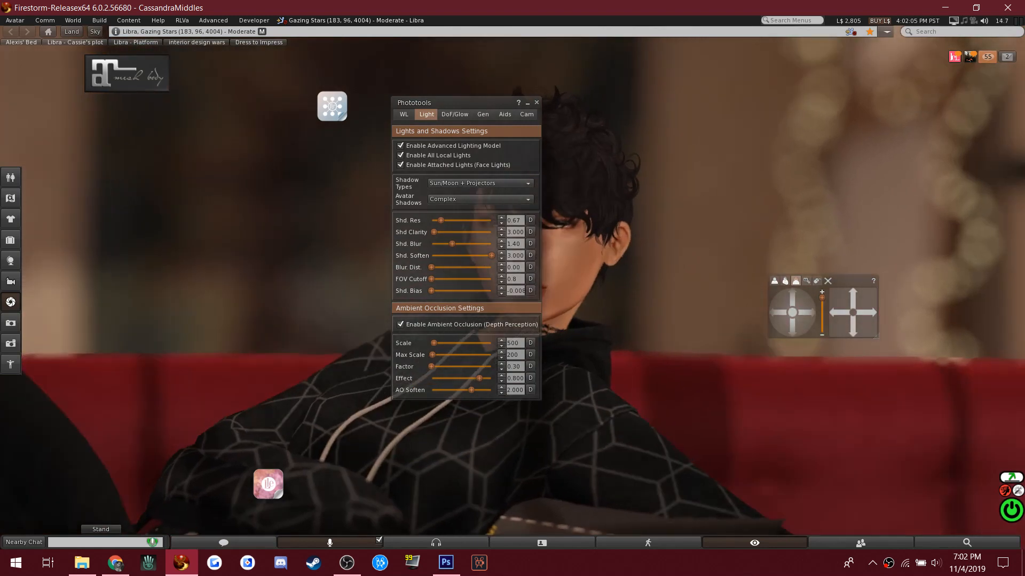
{"action": "left_click", "coordinate": [841, 316]}
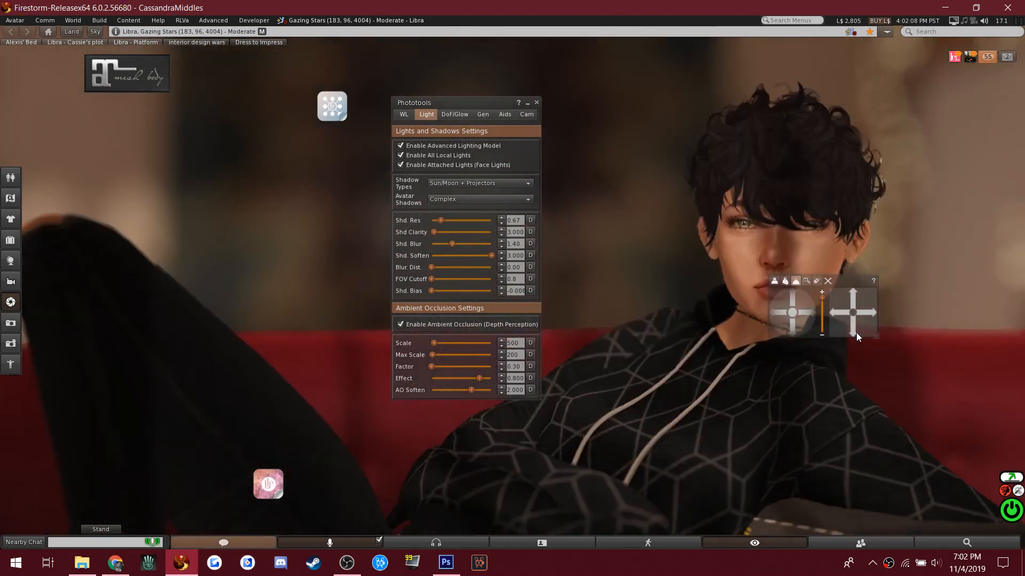
{"action": "left_click", "coordinate": [856, 332]}
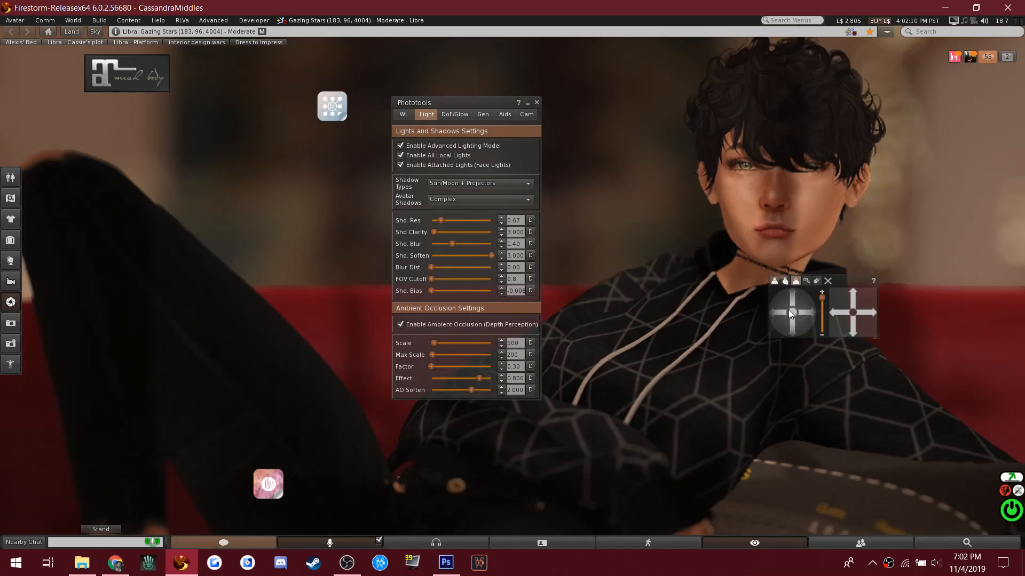
{"action": "left_click", "coordinate": [850, 323]}
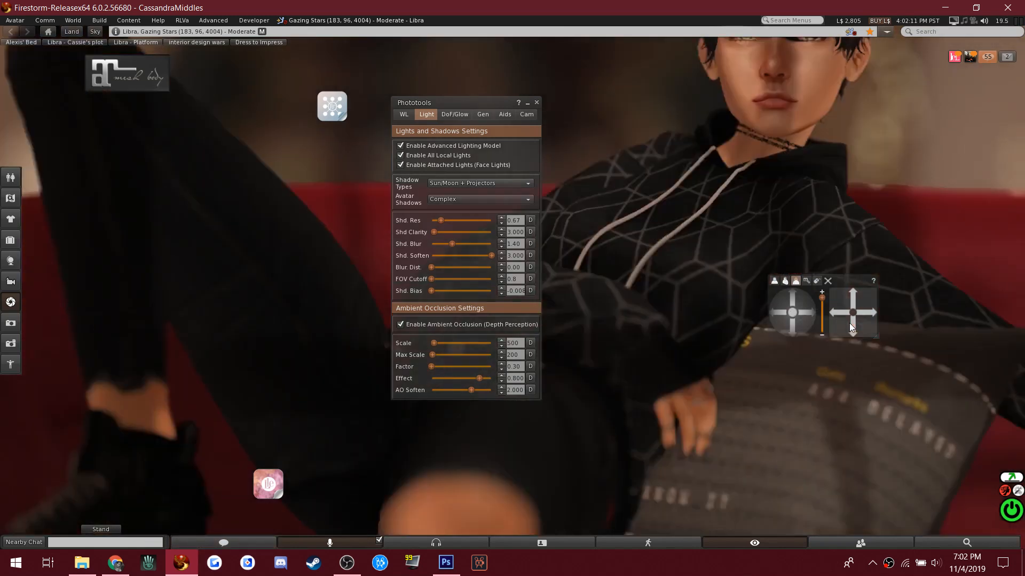
{"action": "left_click", "coordinate": [851, 302]}
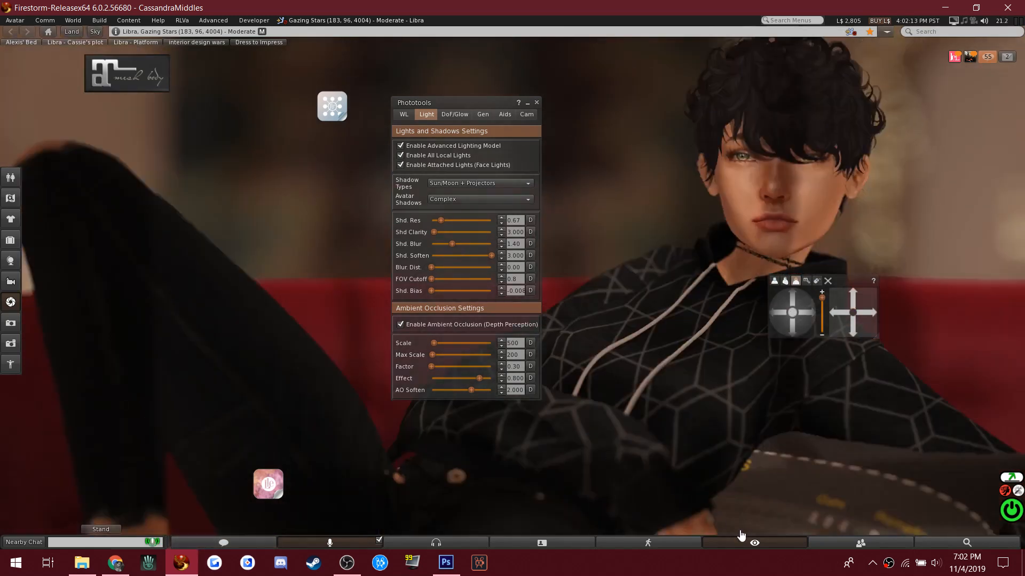
{"action": "left_click", "coordinate": [764, 543]}
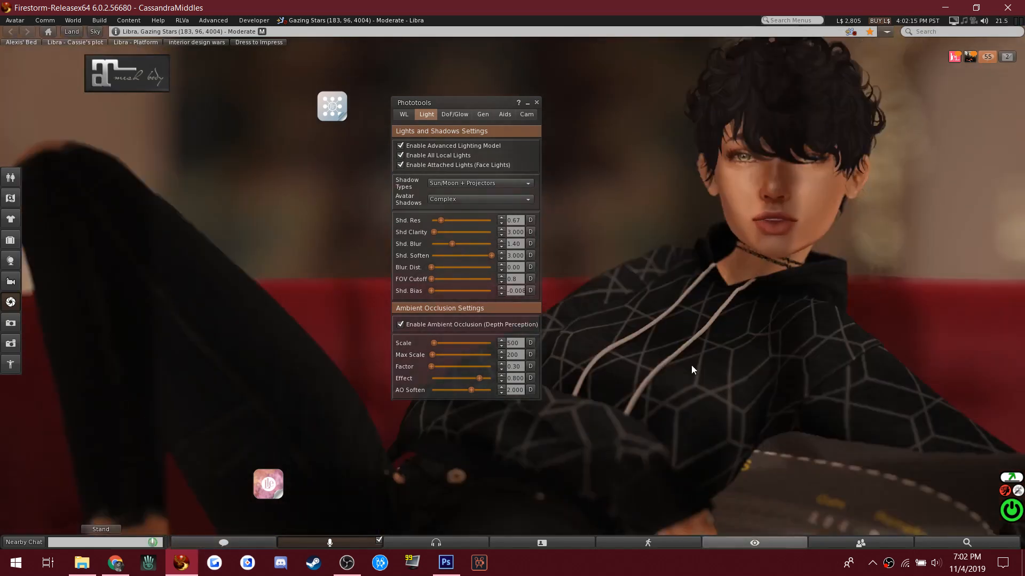
Step: Set the shadow resolution to 2.48
{"action": "left_click", "coordinate": [469, 220]}
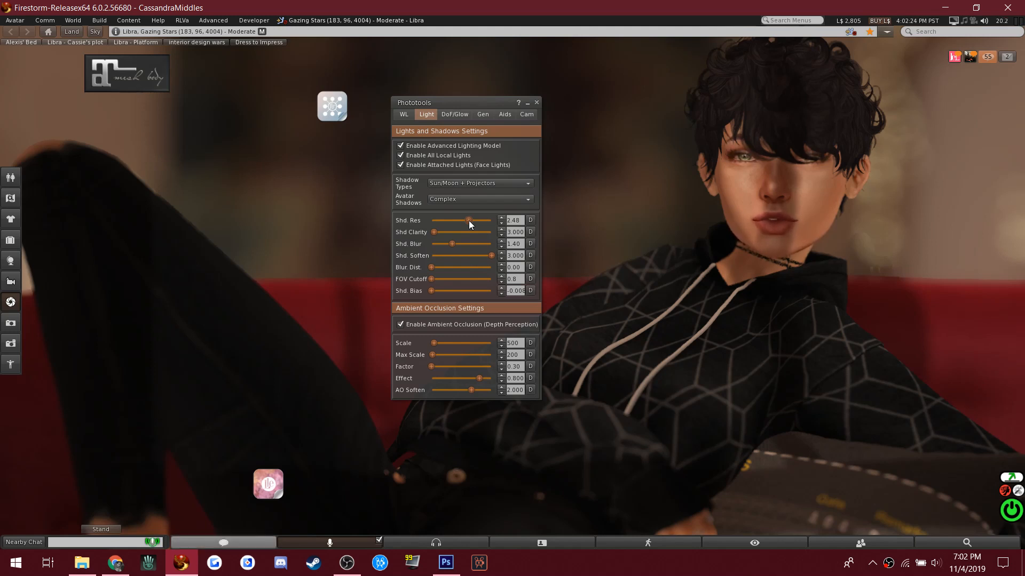
Step: Review the shader, shadow and level-of-detail options in the graphics preferences and close them
{"action": "left_click", "coordinate": [15, 20]}
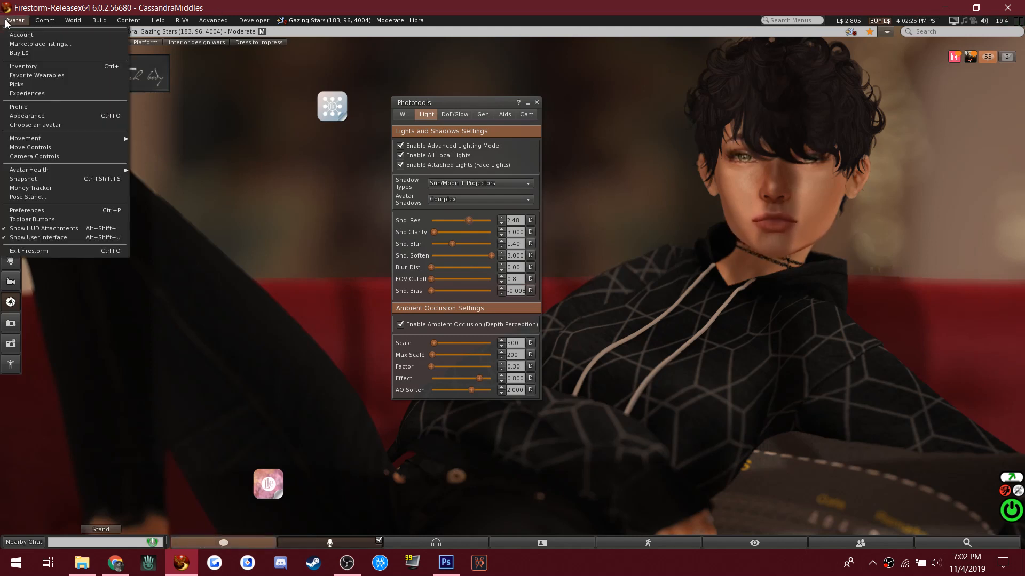
{"action": "left_click", "coordinate": [38, 208]}
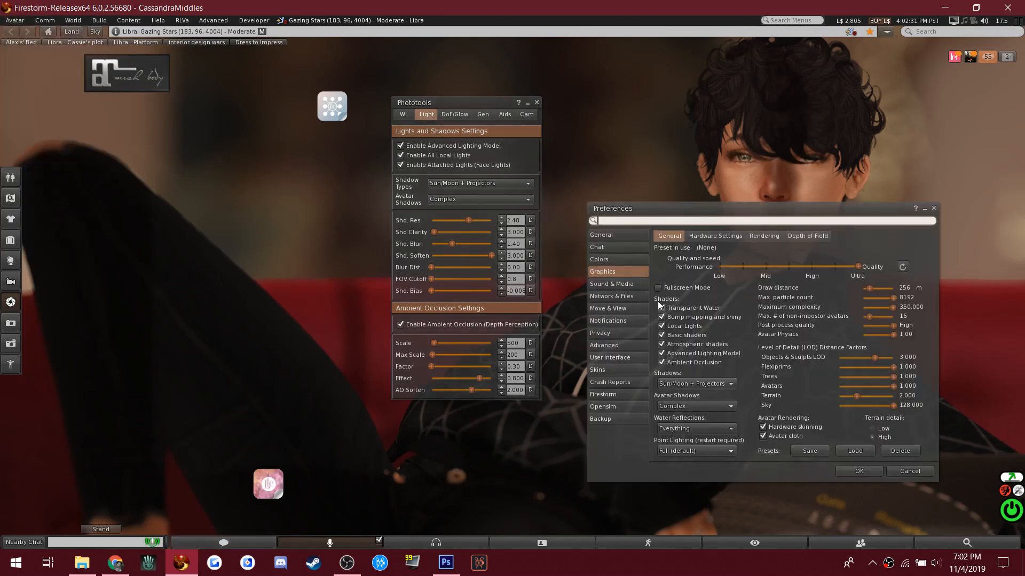
{"action": "left_click", "coordinate": [661, 344]}
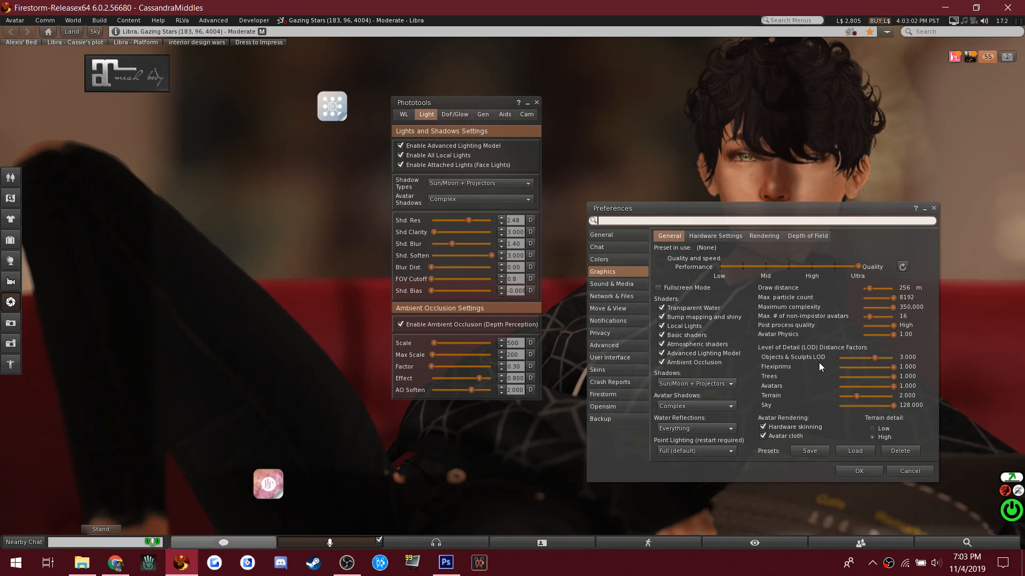
{"action": "left_click", "coordinate": [934, 208]}
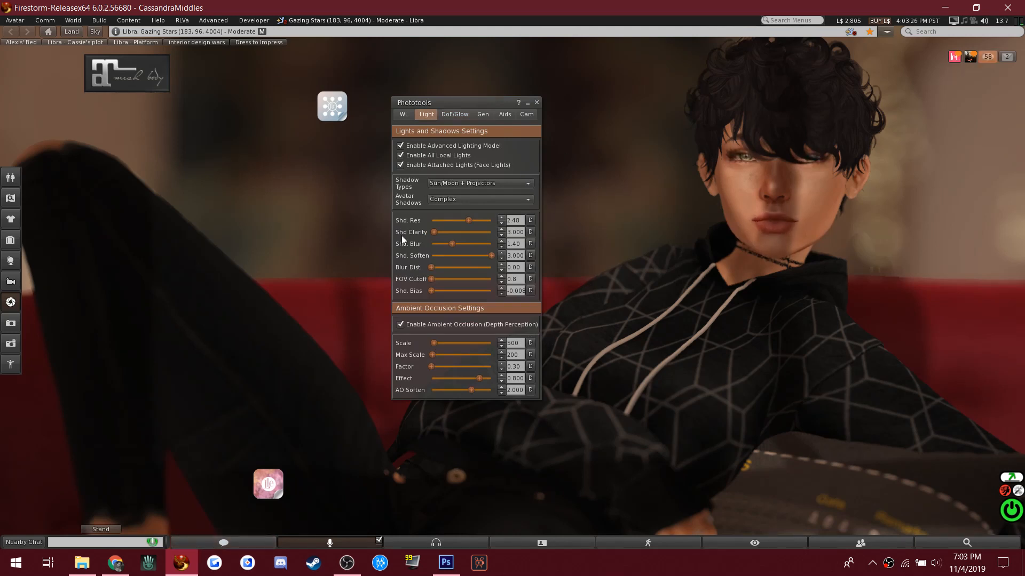
Step: Set the ambient occlusion Scale and Max Scale to 10000, Factor to 250.0 and Effect to 0.513, and adjust AO Soften
{"action": "left_click_drag", "start_coordinate": [434, 343], "coordinate": [466, 341]}
{"action": "left_click", "coordinate": [472, 356]}
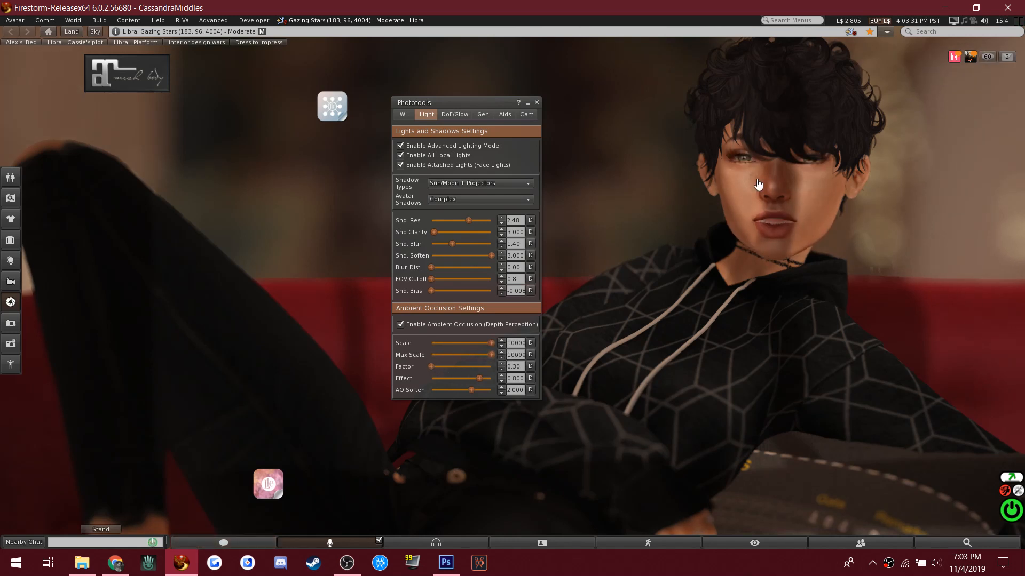
{"action": "left_click", "coordinate": [457, 366]}
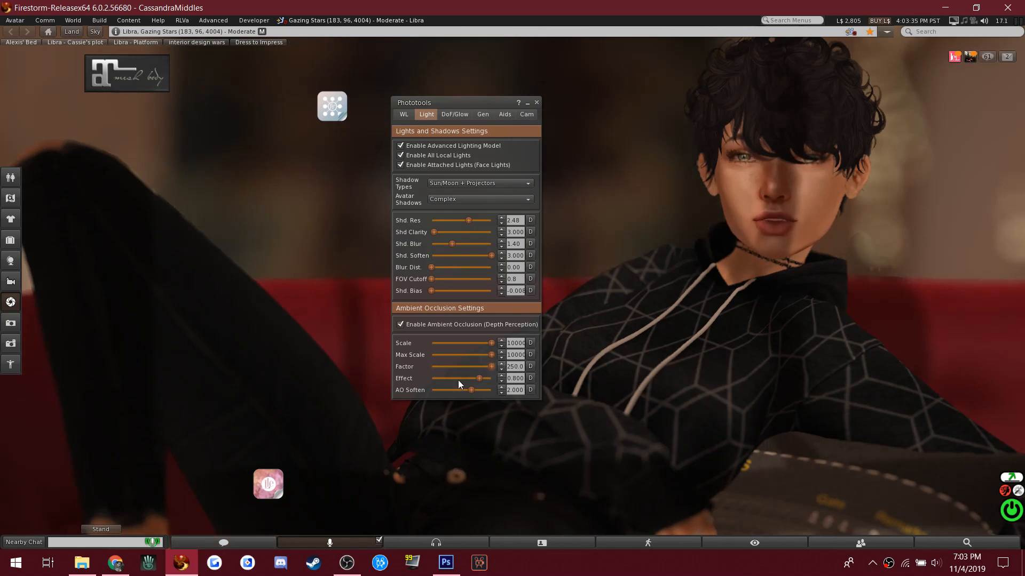
{"action": "left_click", "coordinate": [460, 379]}
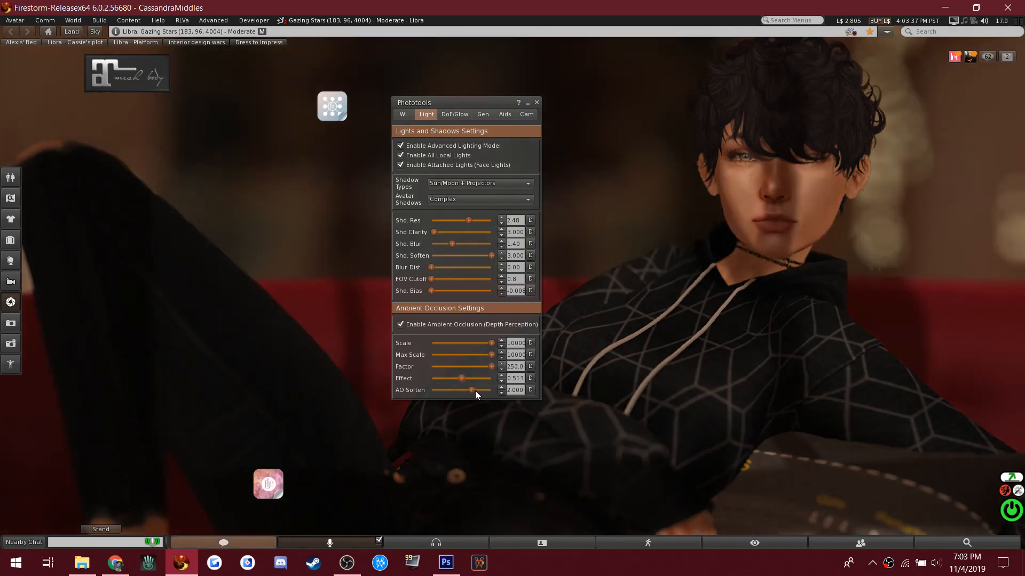
{"action": "left_click", "coordinate": [476, 390]}
Step: Open the sky preset editor from the windlight settings and place it beside the Phototools window
{"action": "left_click", "coordinate": [408, 112]}
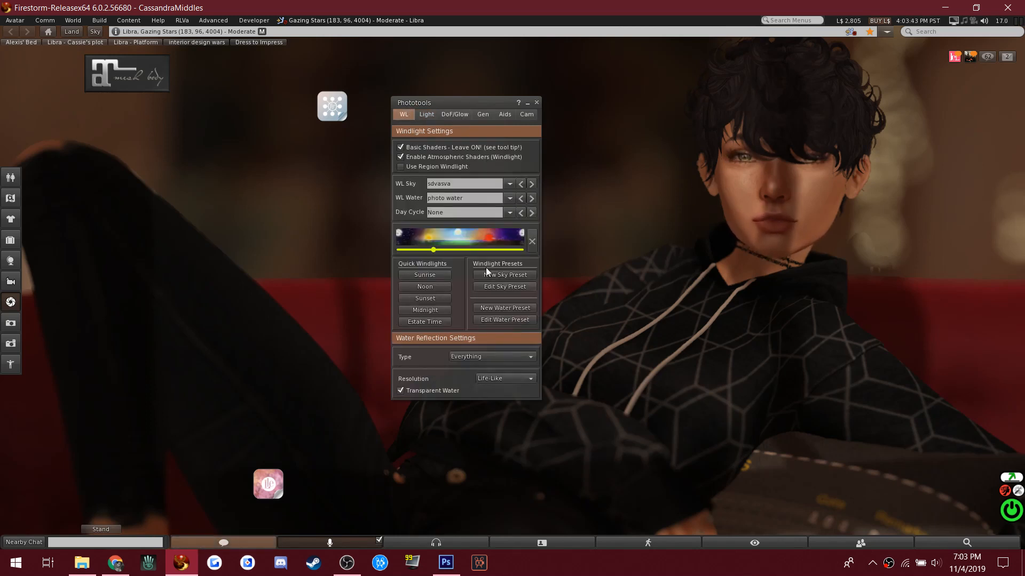
{"action": "left_click", "coordinate": [501, 284]}
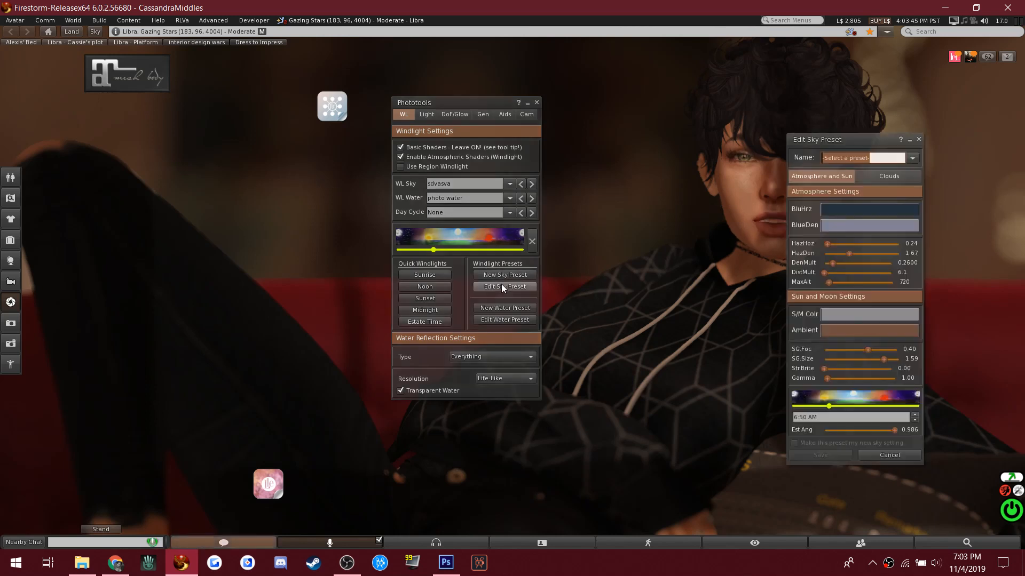
{"action": "left_click_drag", "start_coordinate": [854, 141], "coordinate": [274, 113]}
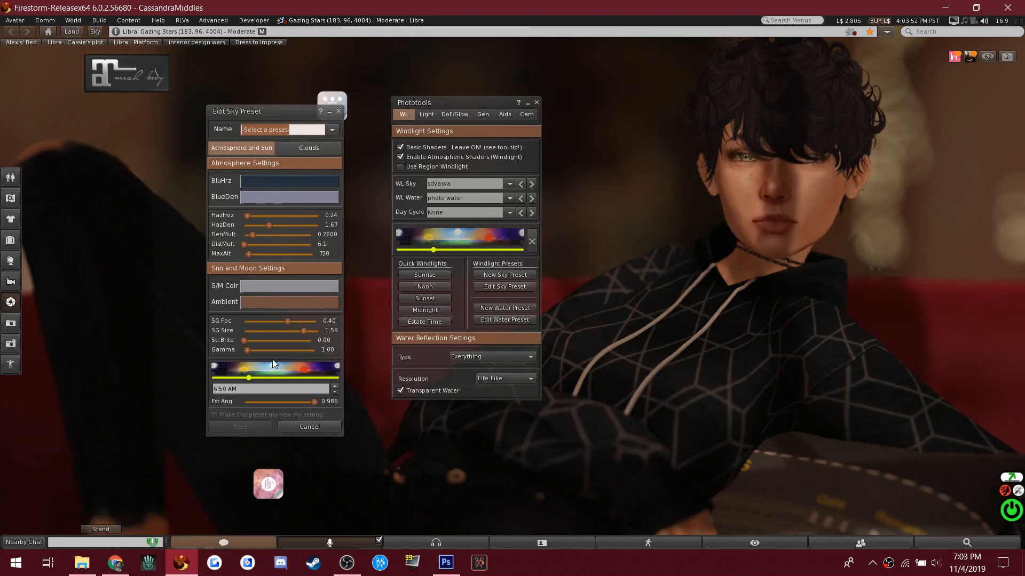
Step: Set the sky's Est Ang to 0.866 and its time of day to 1:58 PM
{"action": "mouse_move", "coordinate": [314, 402]}
{"action": "left_mouse_down"}
{"action": "mouse_move", "coordinate": [250, 401]}
{"action": "mouse_move", "coordinate": [303, 398]}
{"action": "left_mouse_up"}
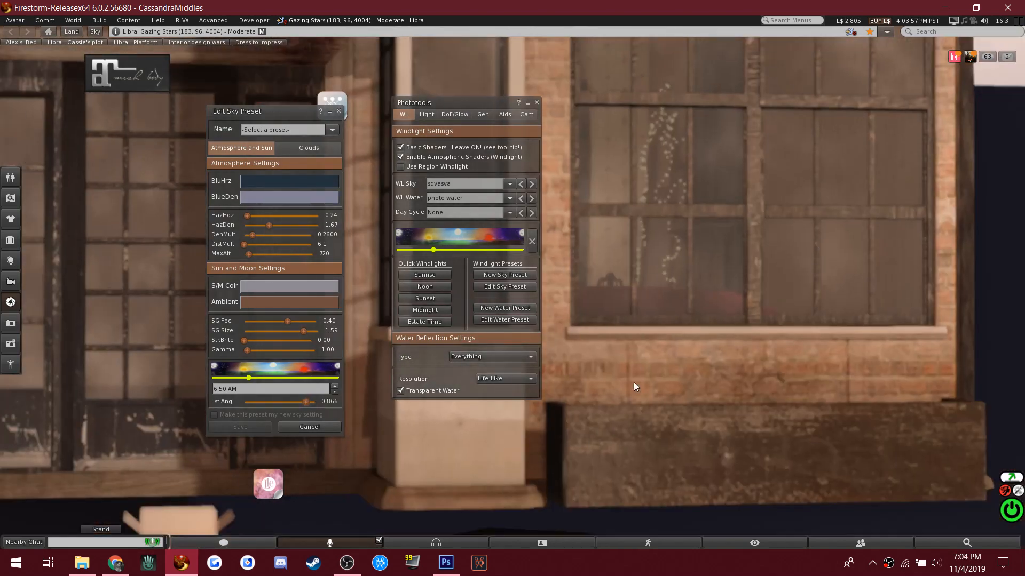
{"action": "scroll", "coordinate": [744, 292], "scroll_direction": "up", "scroll_amount": 5}
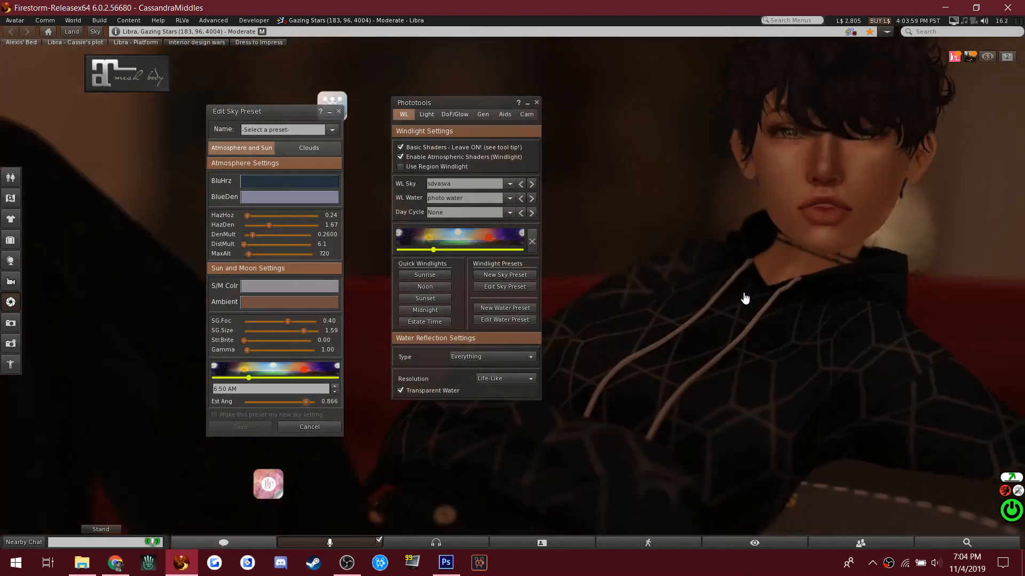
{"action": "scroll", "coordinate": [744, 297], "scroll_direction": "down", "scroll_amount": 3}
{"action": "left_click_drag", "start_coordinate": [245, 380], "coordinate": [283, 366]}
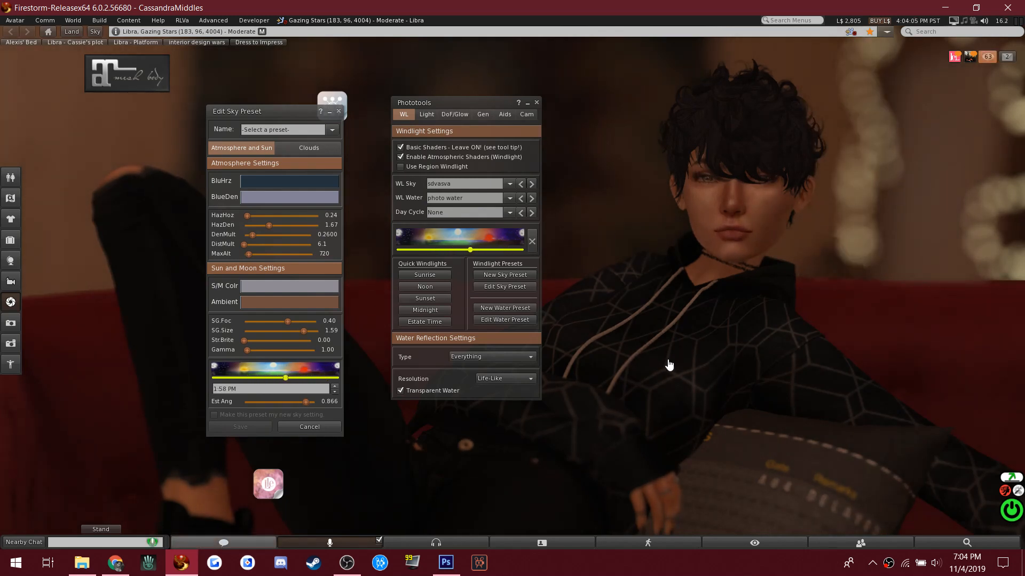
Step: Set the sky's Est Ang to 0.986 and its time of day to 6:50 AM, and close the Edit Sky Preset window
{"action": "scroll", "coordinate": [668, 365], "scroll_direction": "up", "scroll_amount": 3}
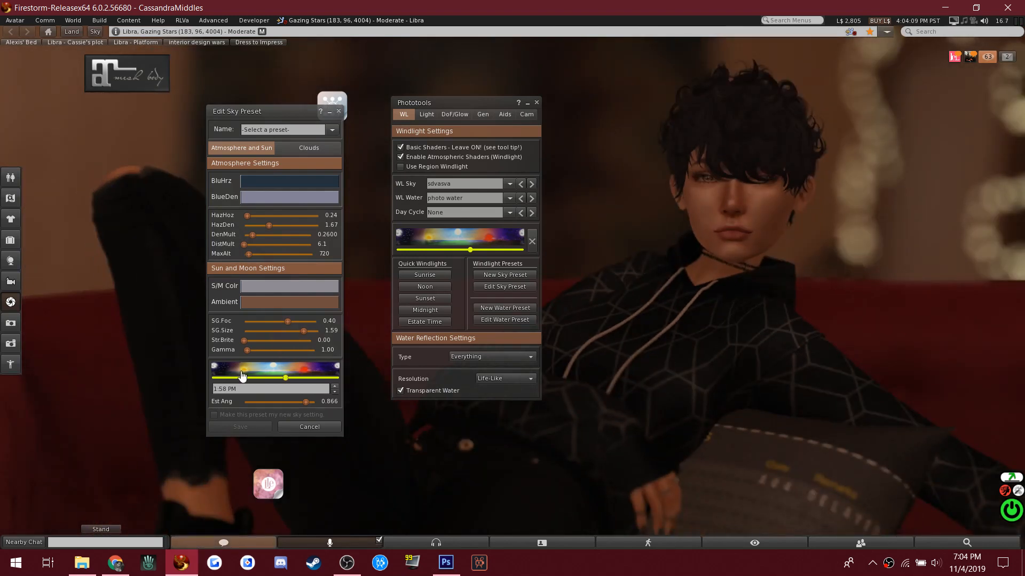
{"action": "left_click_drag", "start_coordinate": [303, 402], "coordinate": [253, 401]}
{"action": "left_click", "coordinate": [339, 112]}
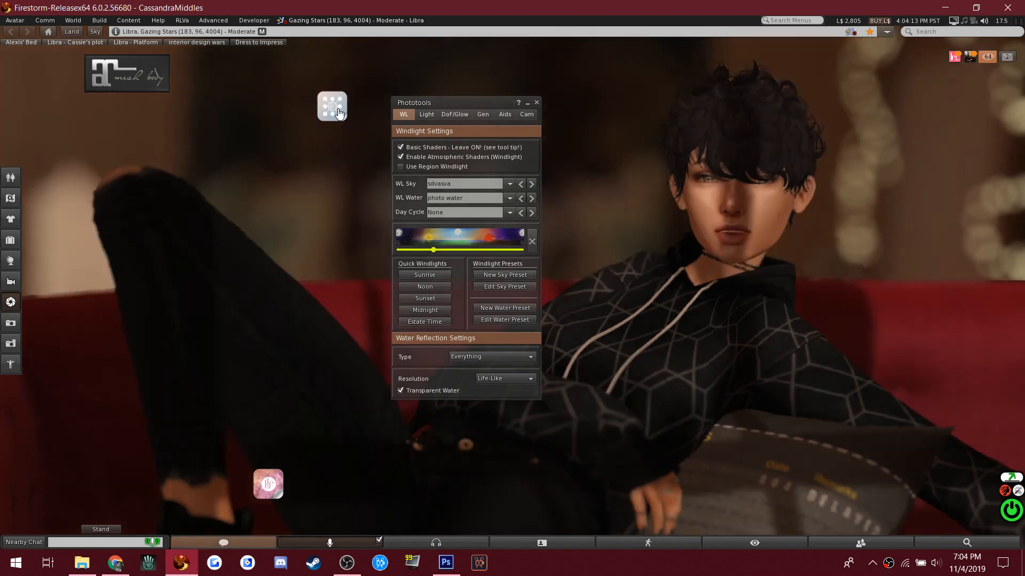
Step: Start a new sky preset, place its window beside Phototools and set HazHoz to 1.38
{"action": "left_click", "coordinate": [501, 277]}
{"action": "left_click_drag", "start_coordinate": [901, 68], "coordinate": [215, 97]}
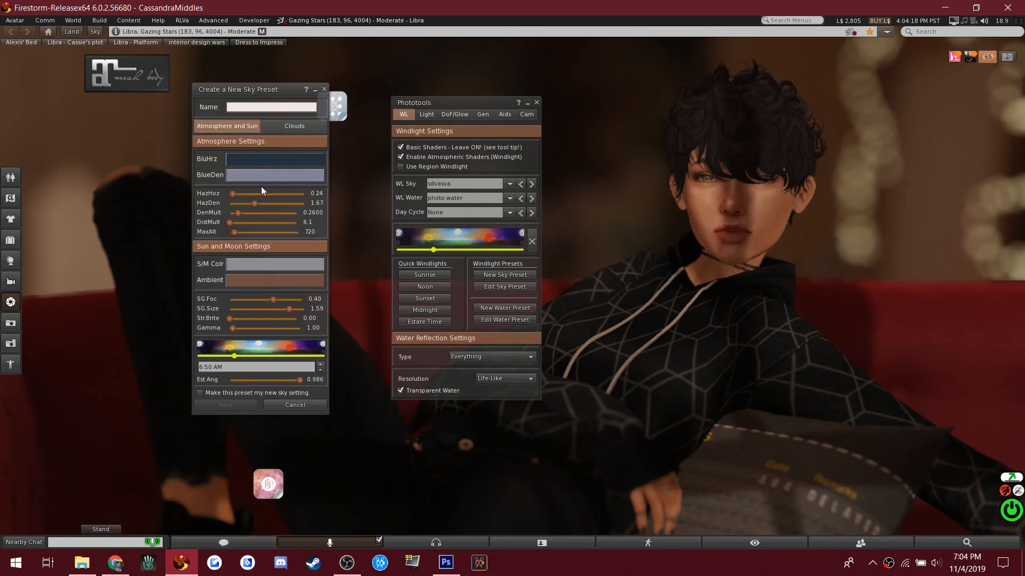
{"action": "left_click", "coordinate": [273, 194]}
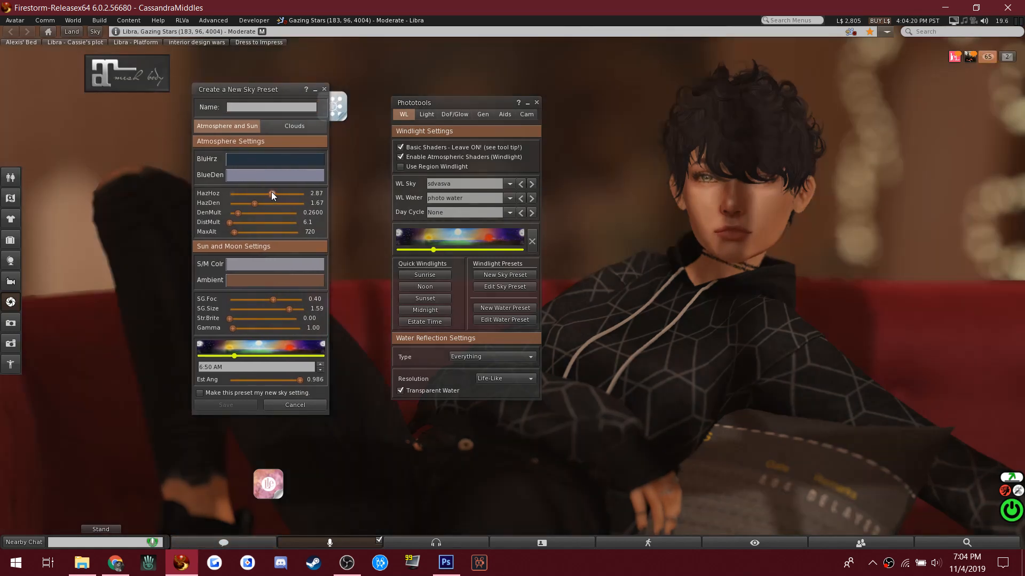
{"action": "left_click_drag", "start_coordinate": [272, 191], "coordinate": [251, 188]}
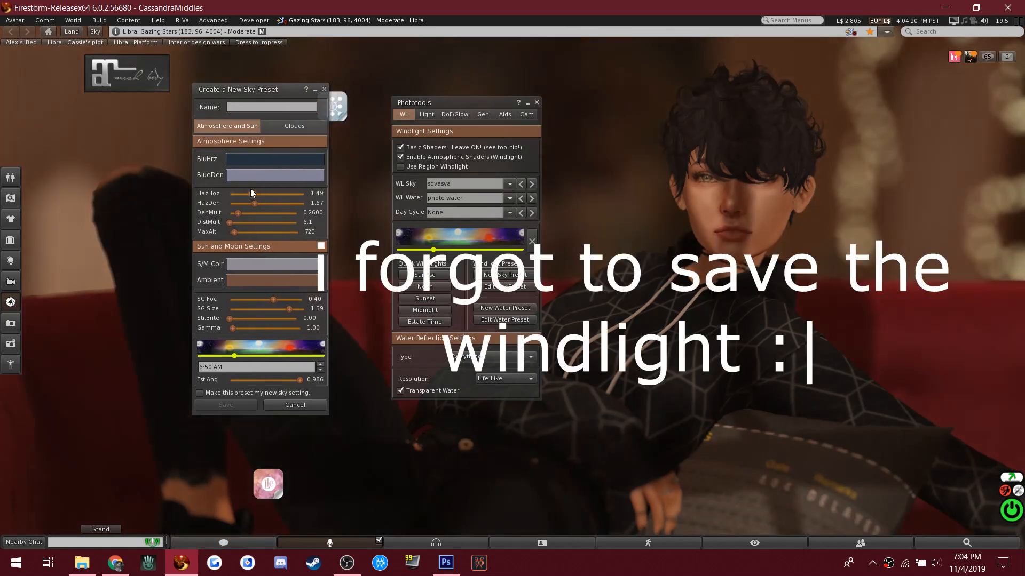
Step: Change the new preset's Ambient colour to a neutral grey of RGB 92, 92, 92
{"action": "left_click", "coordinate": [265, 287]}
{"action": "left_click_drag", "start_coordinate": [426, 212], "coordinate": [429, 246]}
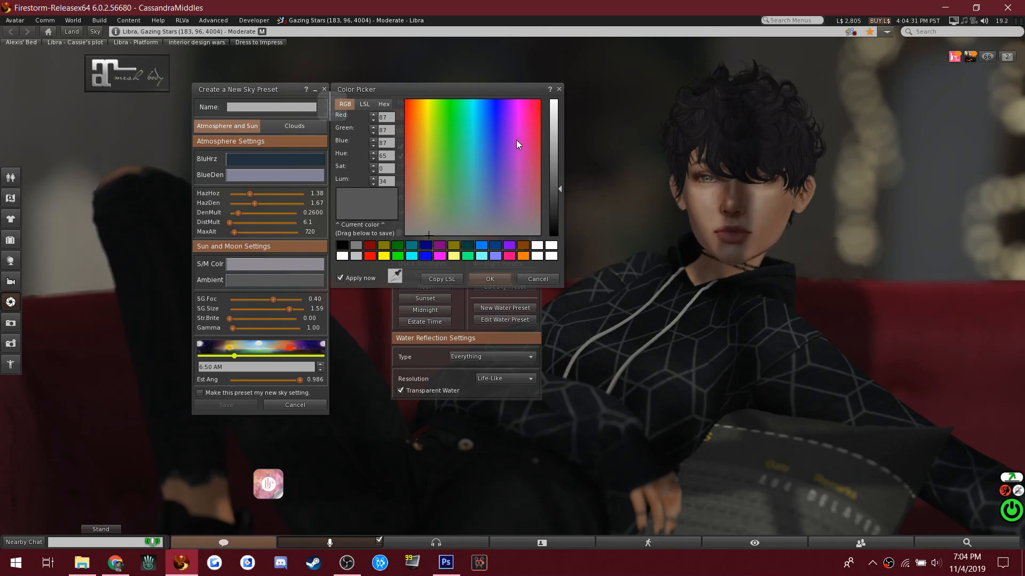
{"action": "mouse_move", "coordinate": [553, 173]}
{"action": "left_mouse_down"}
{"action": "mouse_move", "coordinate": [558, 195]}
{"action": "mouse_move", "coordinate": [556, 185]}
{"action": "left_mouse_up"}
{"action": "left_click", "coordinate": [495, 283]}
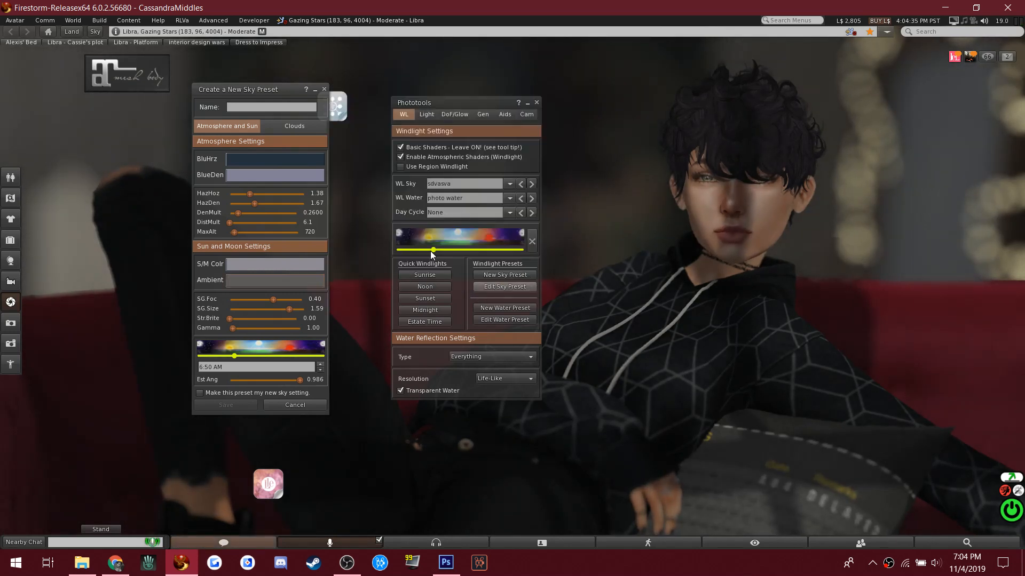
Step: Set the sky preset's SG.Foc to 0.28 and DistMult to 0.0
{"action": "left_click_drag", "start_coordinate": [273, 300], "coordinate": [271, 299]}
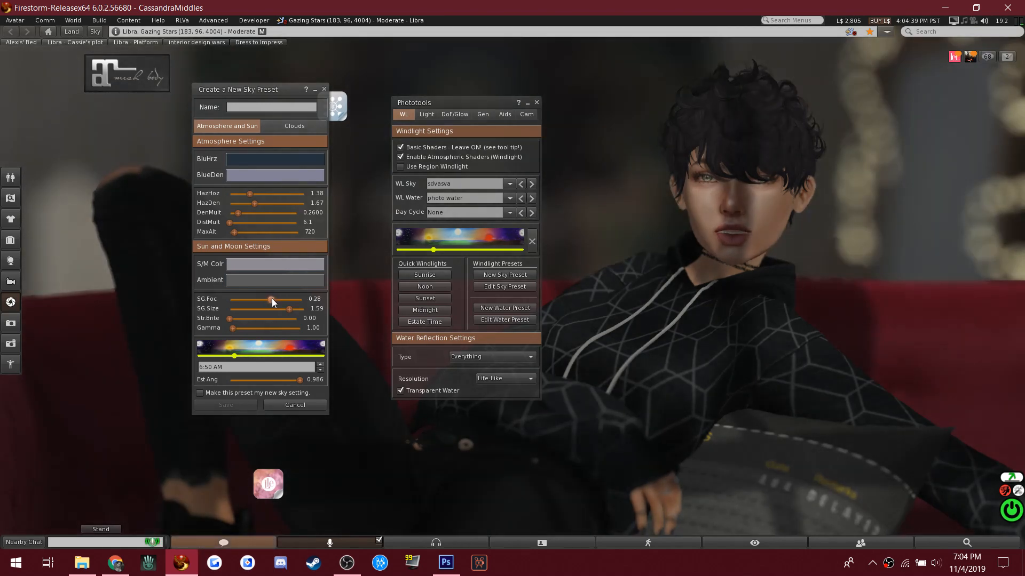
{"action": "left_click", "coordinate": [235, 222]}
{"action": "left_click_drag", "start_coordinate": [232, 222], "coordinate": [229, 222]}
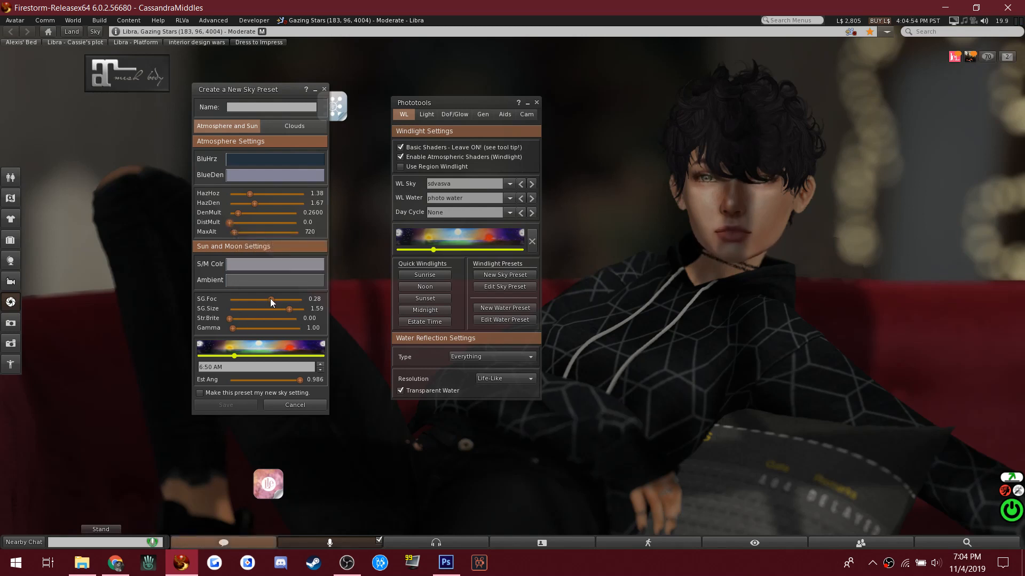
Step: Change the sun and moon colour to a nearly neutral grey of RGB 141, 141, 146
{"action": "left_click", "coordinate": [299, 265]}
{"action": "left_click", "coordinate": [478, 208]}
{"action": "left_click_drag", "start_coordinate": [476, 207], "coordinate": [498, 232]}
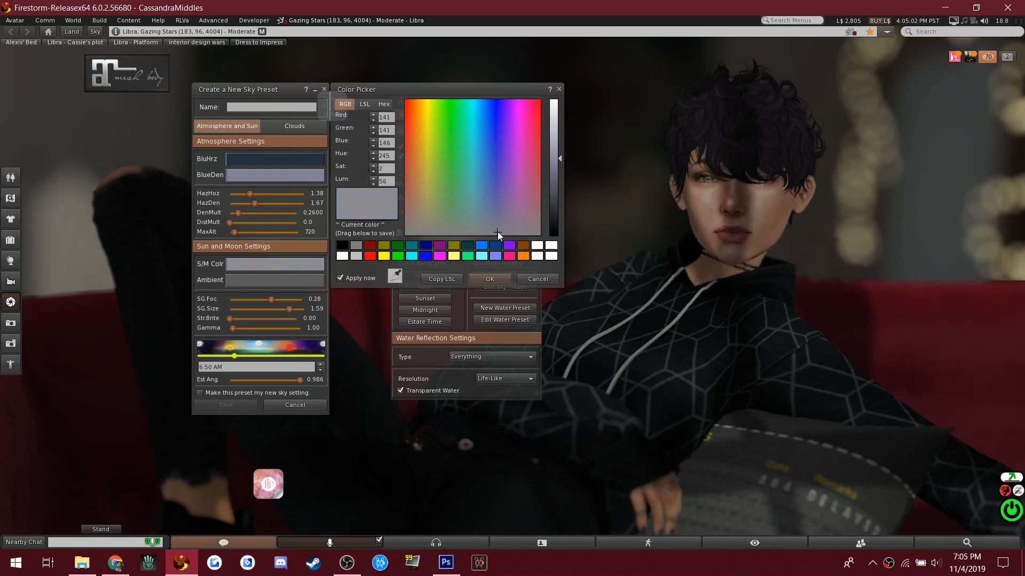
{"action": "left_click", "coordinate": [494, 279]}
Step: Pick a neutral grey of RGB 92, 92, 92 for the Ambient colour again and close the Phototools window
{"action": "left_click", "coordinate": [313, 280]}
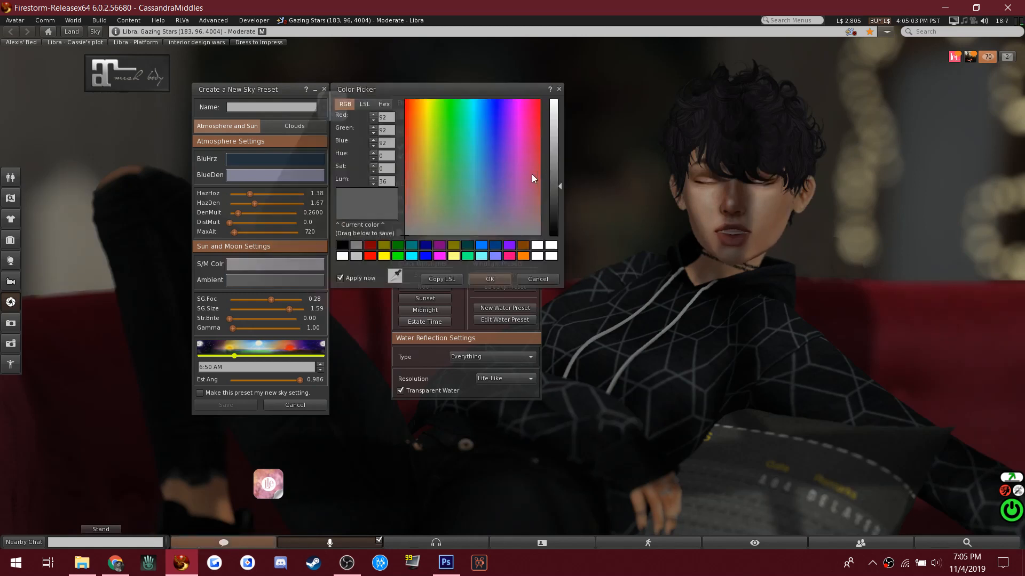
{"action": "left_click_drag", "start_coordinate": [547, 171], "coordinate": [482, 190]}
{"action": "left_click_drag", "start_coordinate": [374, 221], "coordinate": [388, 258]}
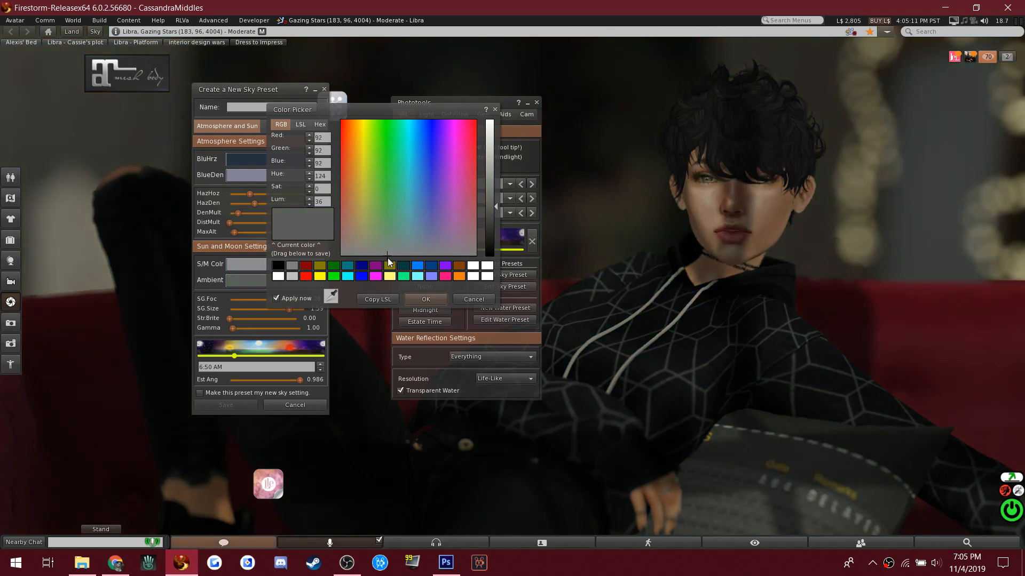
{"action": "left_click", "coordinate": [427, 301]}
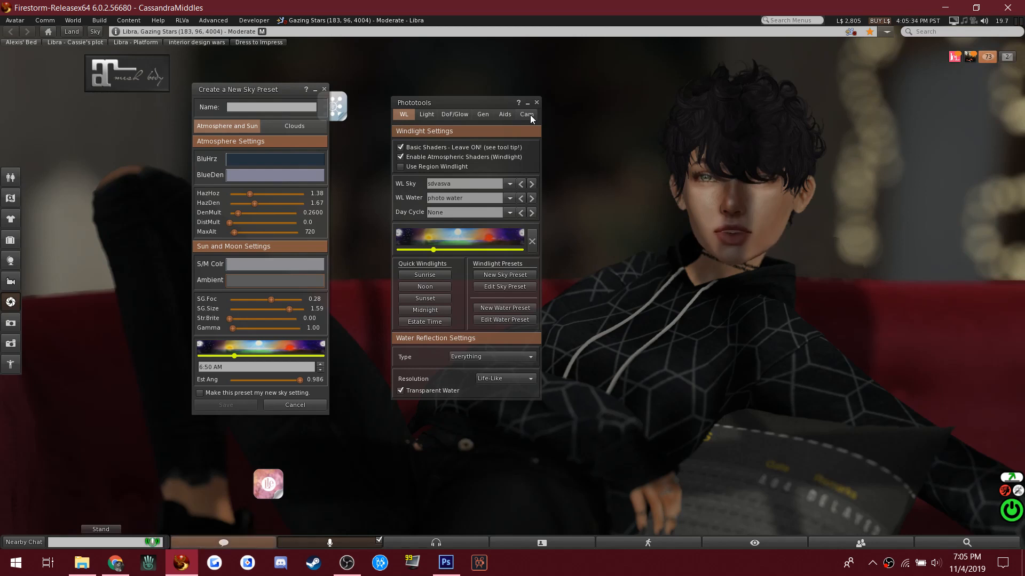
{"action": "left_click", "coordinate": [537, 103]}
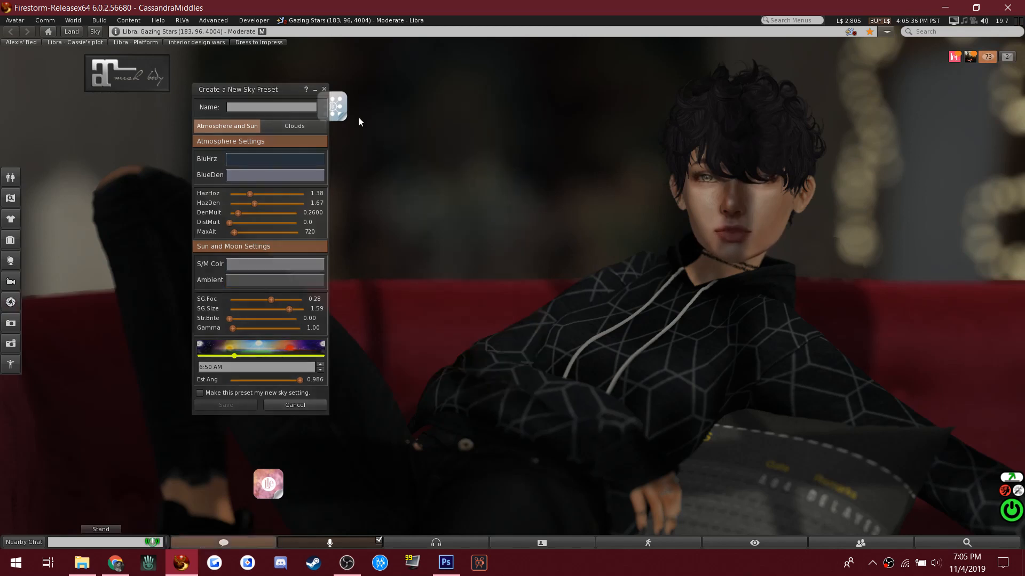
Step: Set DistMult to 23.6 and change the Ambient colour to a dark blue-grey of RGB 55, 61, 64
{"action": "left_click_drag", "start_coordinate": [230, 222], "coordinate": [232, 220]}
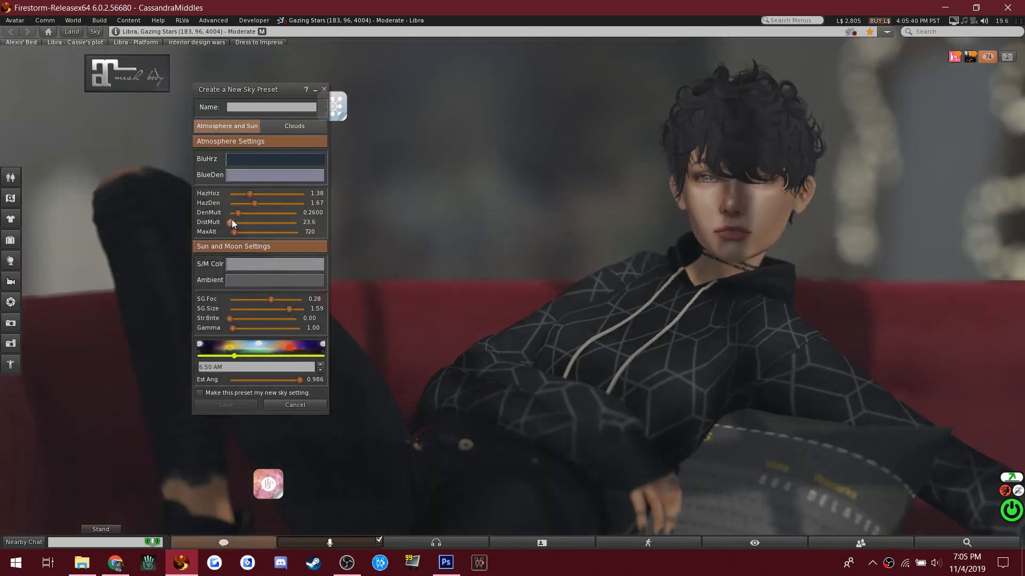
{"action": "left_click", "coordinate": [262, 281]}
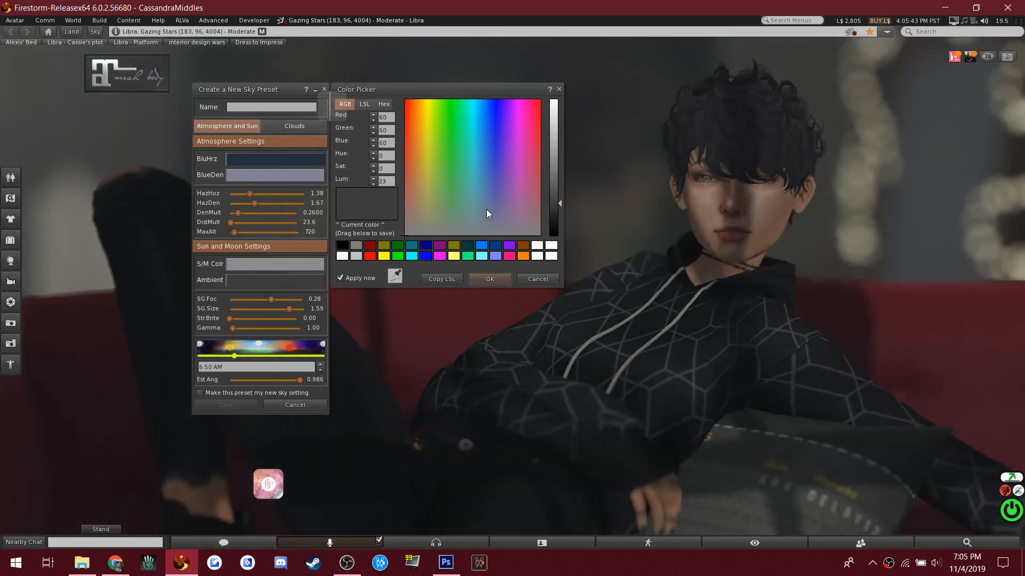
{"action": "left_click", "coordinate": [485, 216]}
{"action": "left_click", "coordinate": [470, 223]}
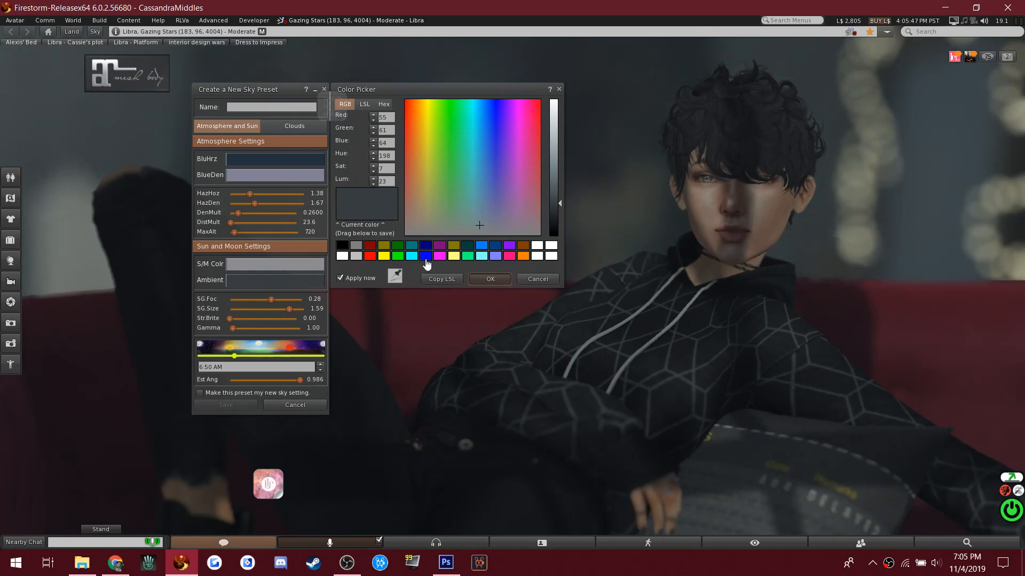
Step: Change the atmosphere's BlueDen colour to a muted beige
{"action": "left_click", "coordinate": [309, 175]}
{"action": "left_click_drag", "start_coordinate": [449, 188], "coordinate": [411, 218]}
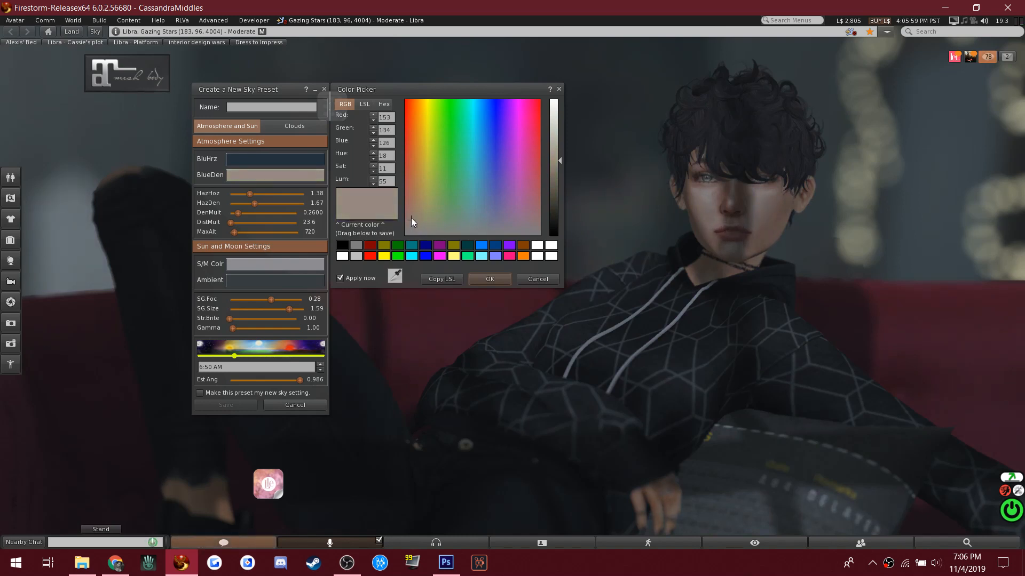
{"action": "left_click", "coordinate": [420, 226]}
{"action": "left_click", "coordinate": [488, 279]}
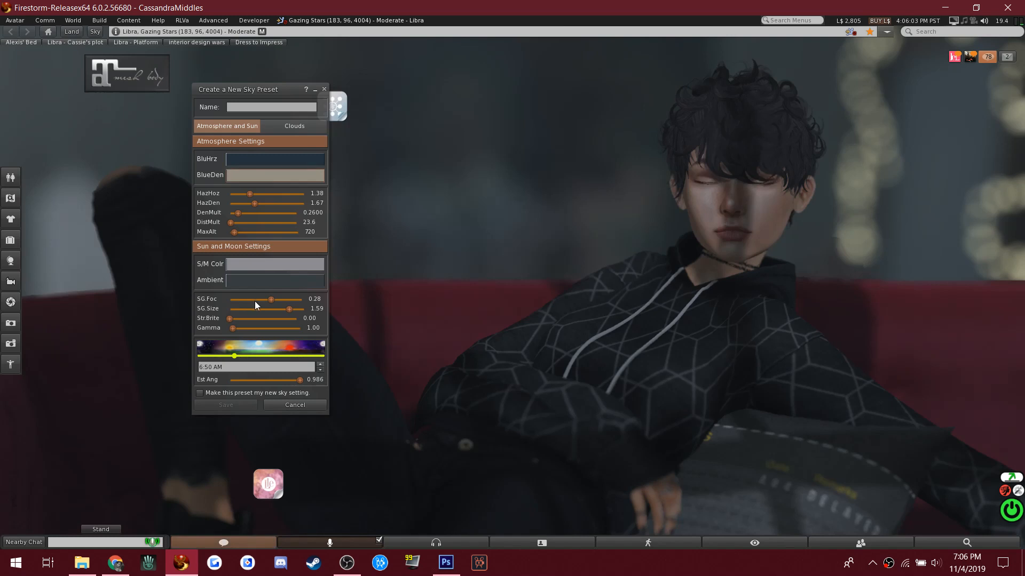
Step: Set the time of day to 7:02 AM and Est Ang to 0.060, and move the sky preset window further away from the avatar
{"action": "left_click_drag", "start_coordinate": [299, 383], "coordinate": [223, 373]}
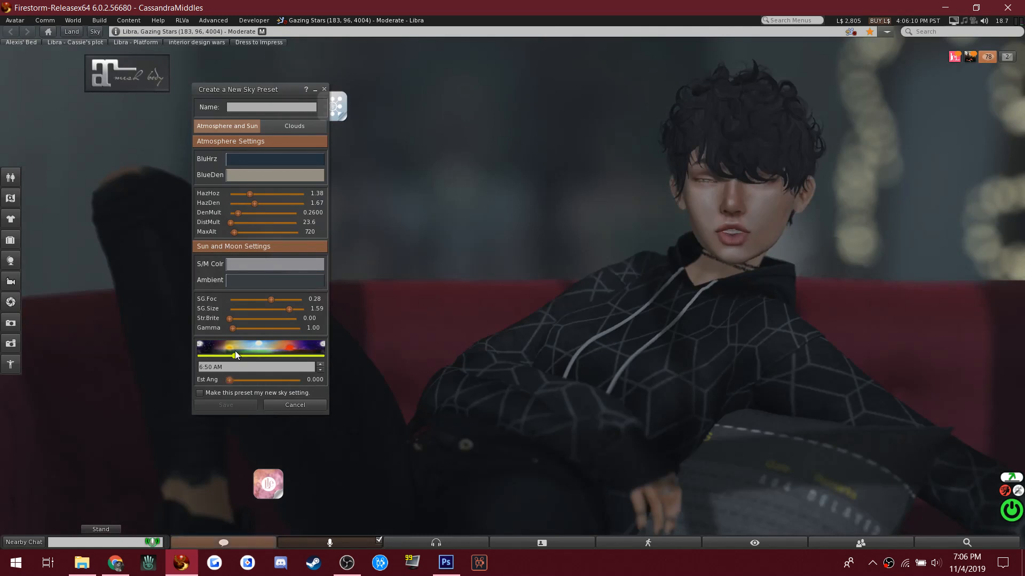
{"action": "left_click_drag", "start_coordinate": [236, 357], "coordinate": [236, 353]}
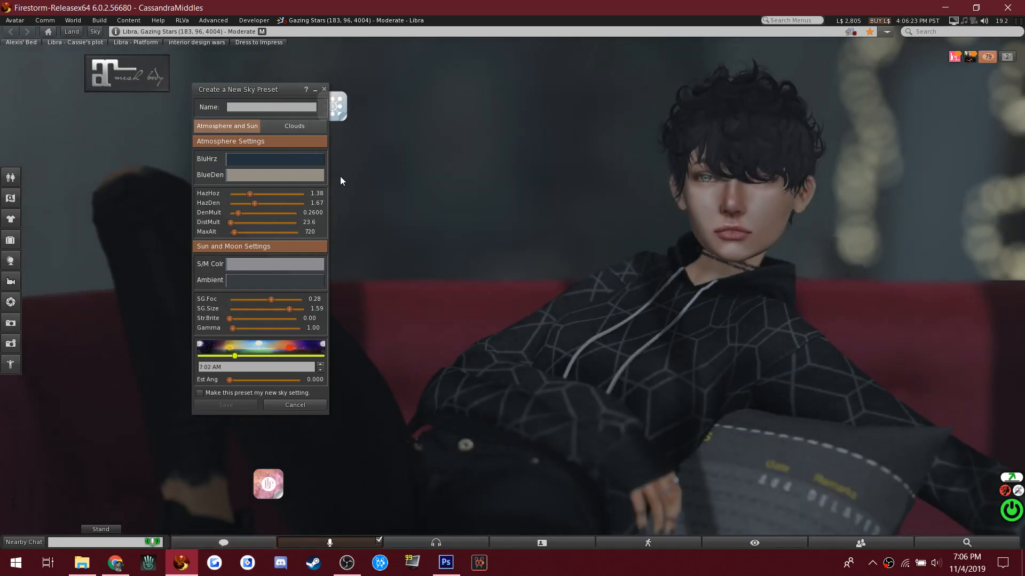
{"action": "left_click_drag", "start_coordinate": [230, 379], "coordinate": [235, 376]}
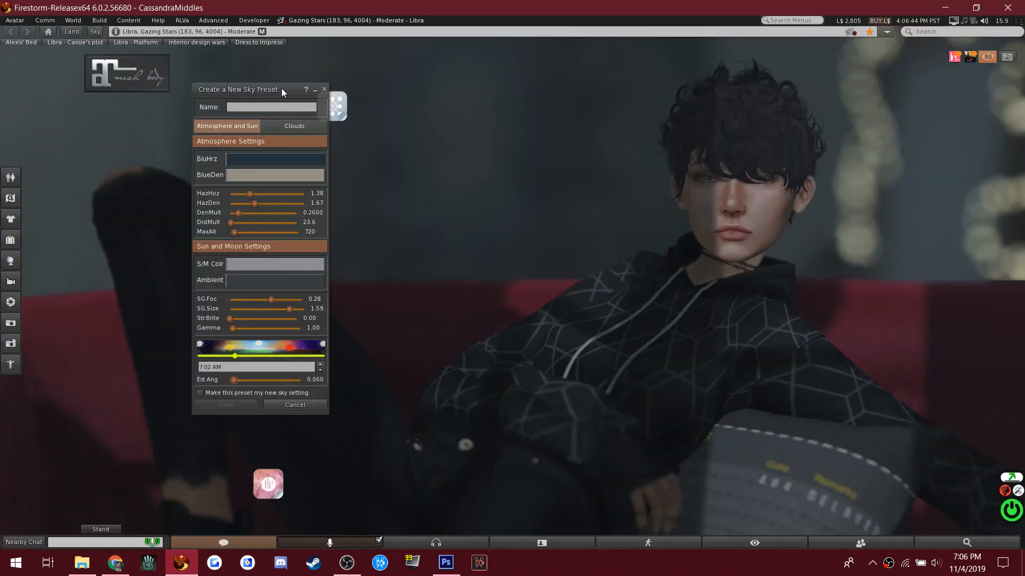
{"action": "left_click_drag", "start_coordinate": [292, 89], "coordinate": [131, 84]}
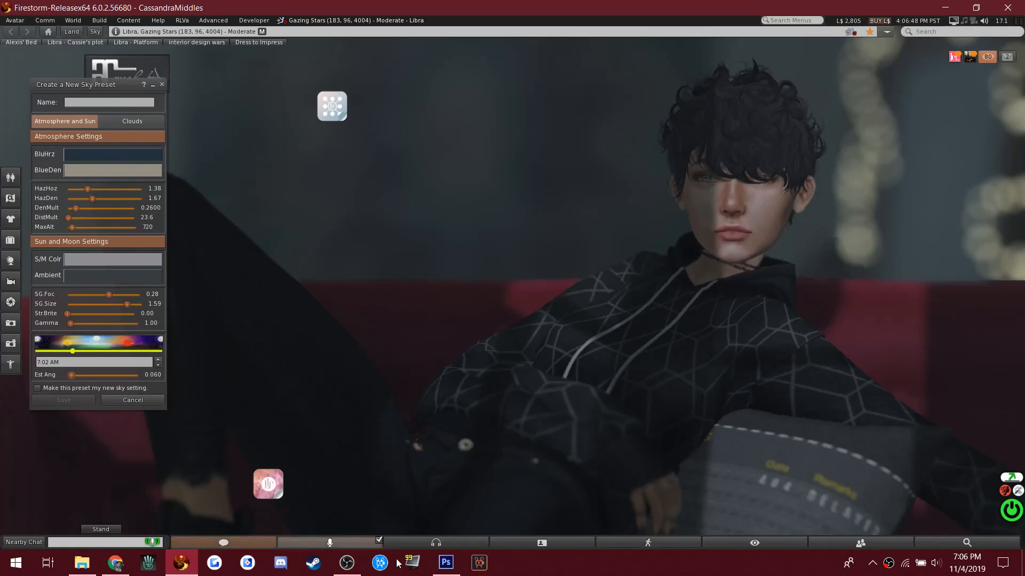
{"action": "left_click", "coordinate": [446, 563]}
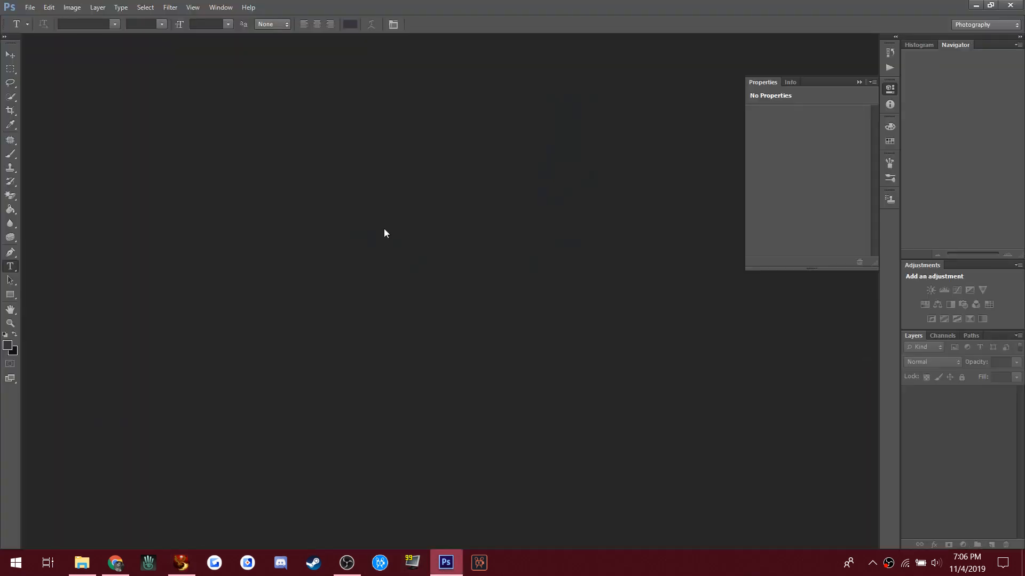
{"action": "left_click", "coordinate": [30, 8]}
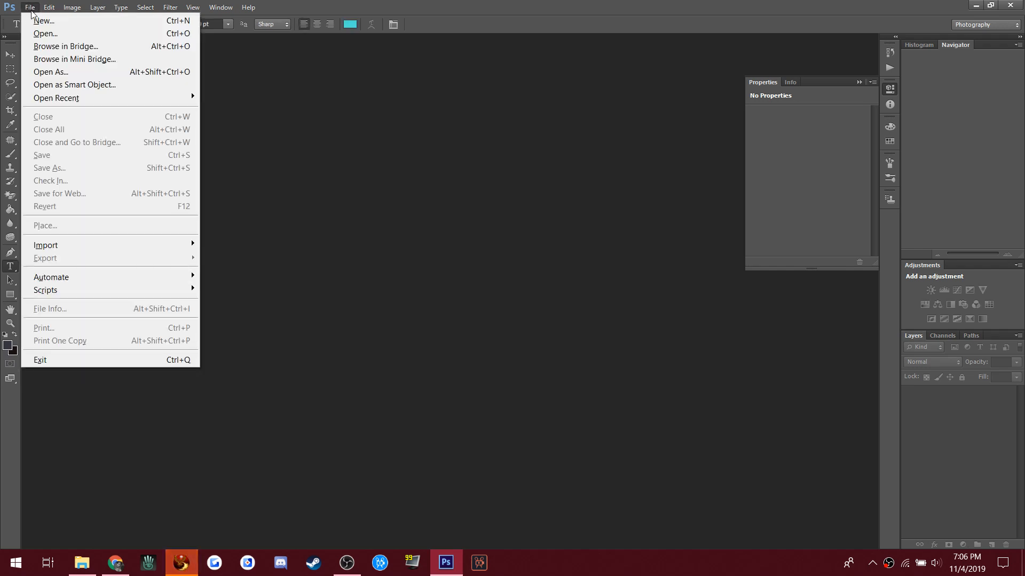
{"action": "left_click", "coordinate": [31, 9]}
{"action": "left_click", "coordinate": [32, 9]}
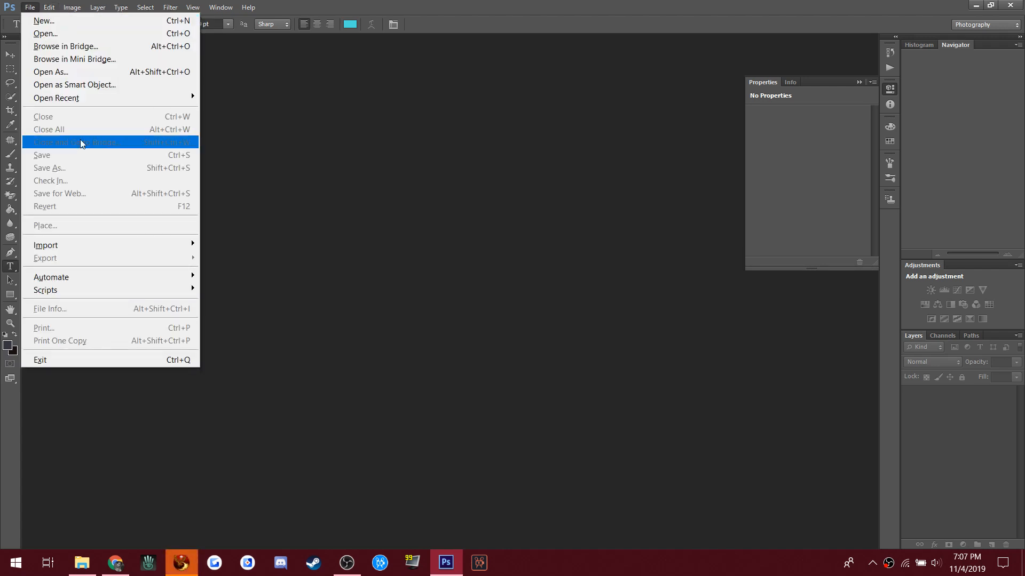
Step: Switch back to Firestorm and review the light and shadow settings in Phototools
{"action": "left_click", "coordinate": [193, 563]}
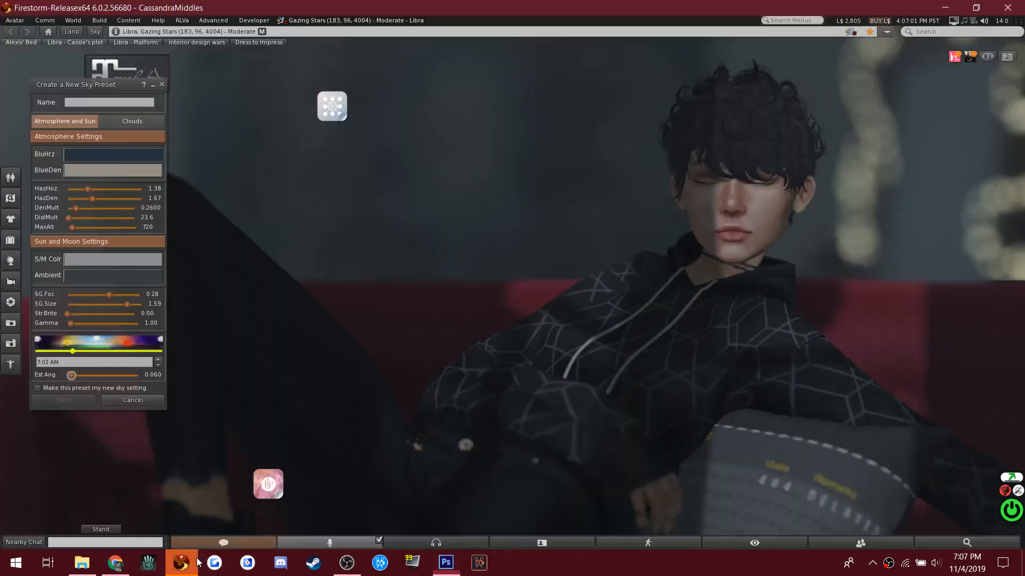
{"action": "left_click", "coordinate": [10, 302]}
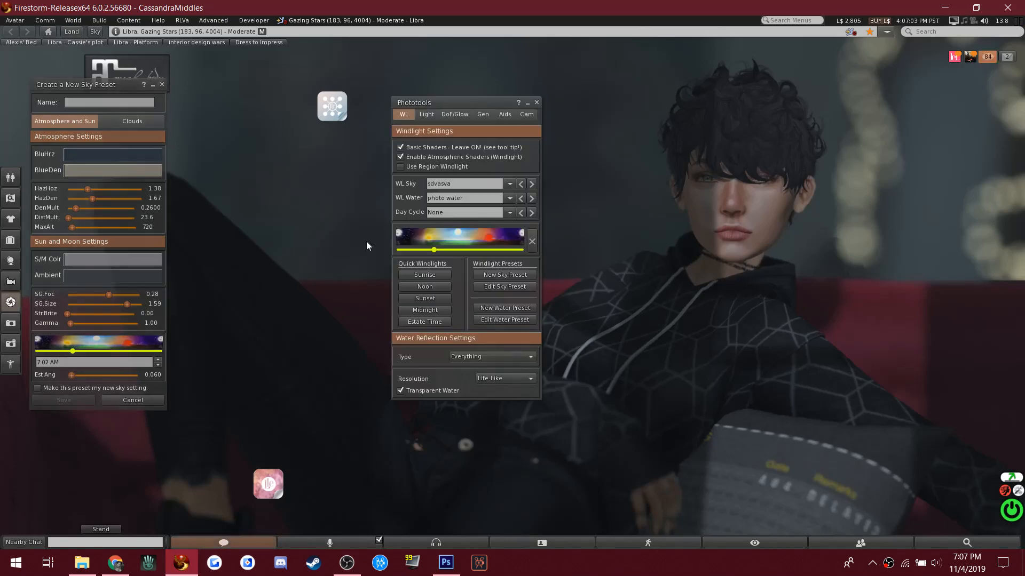
{"action": "left_click", "coordinate": [428, 114]}
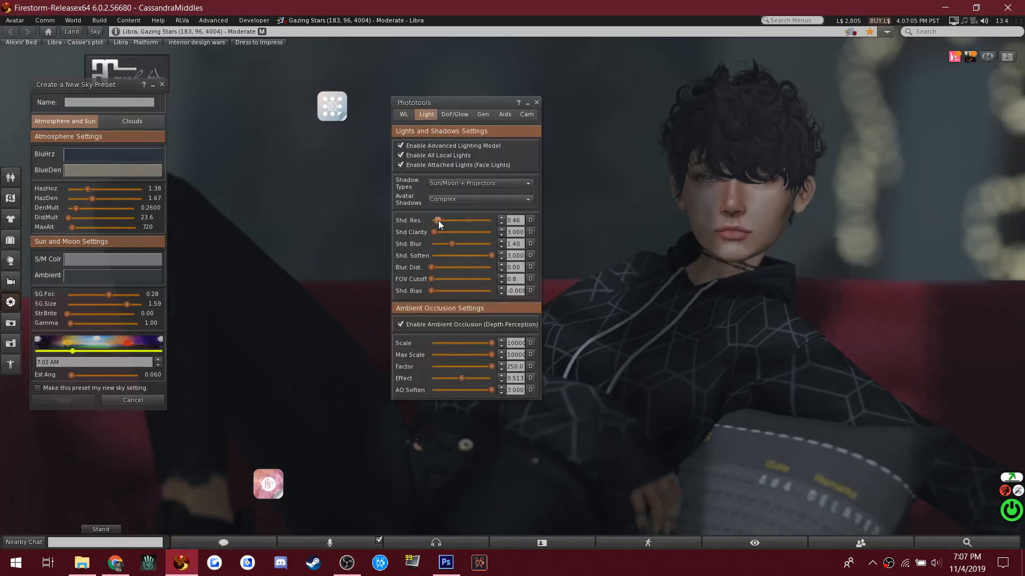
Step: Switch to Photoshop and open the image Snapshot_005.png from the desktop
{"action": "left_click", "coordinate": [446, 562]}
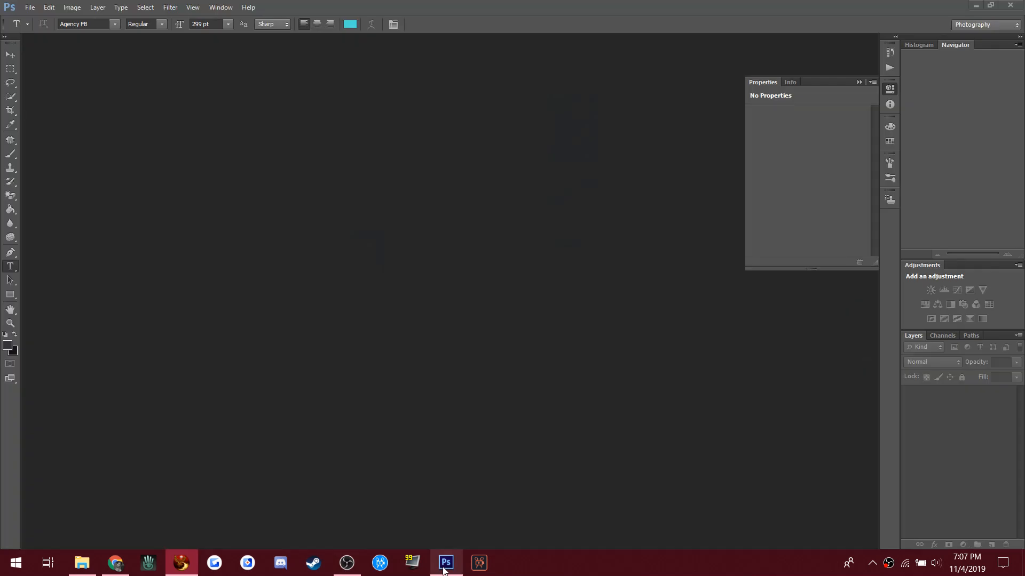
{"action": "left_click", "coordinate": [29, 8]}
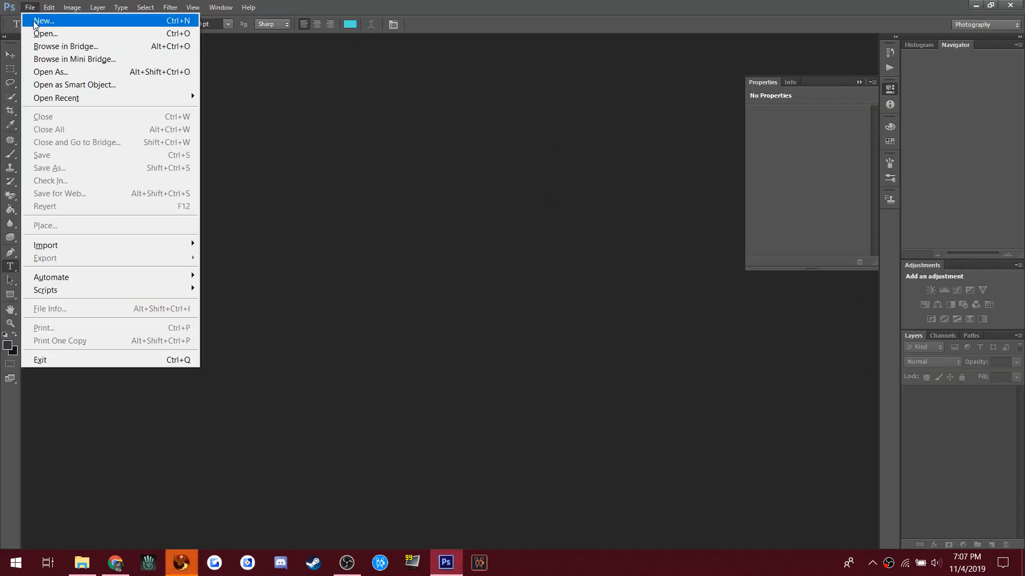
{"action": "left_click", "coordinate": [38, 32]}
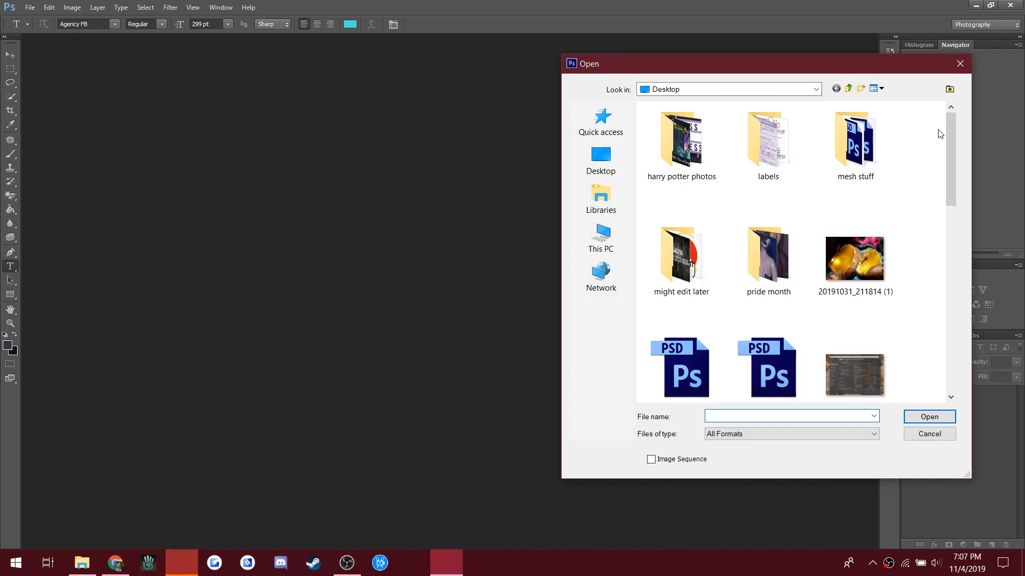
{"action": "left_click_drag", "start_coordinate": [955, 123], "coordinate": [956, 299]}
{"action": "left_click", "coordinate": [768, 168]}
{"action": "left_click", "coordinate": [928, 416]}
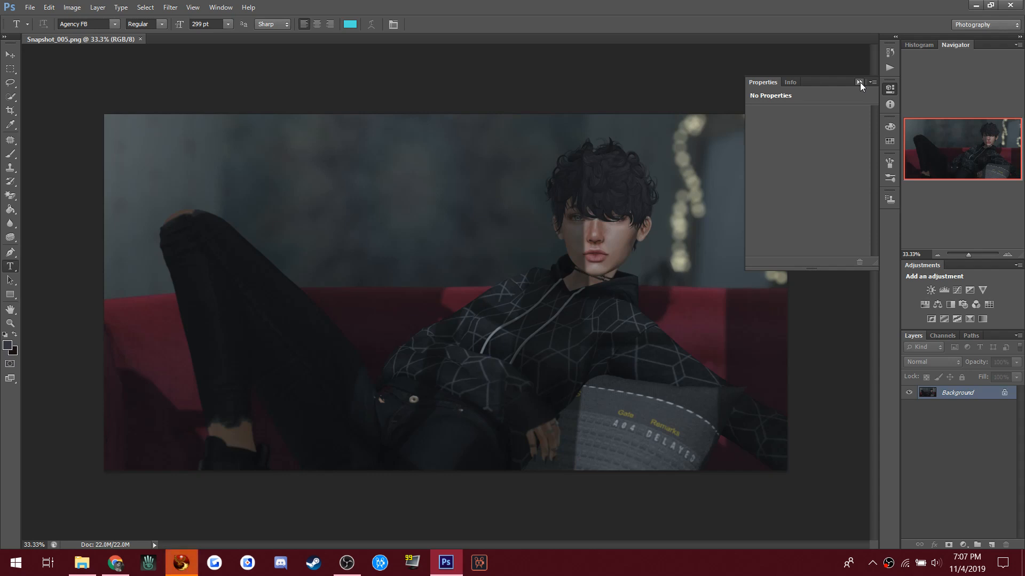
Step: Collapse the floating Properties panel that covers the image and duplicate the Background layer
{"action": "left_click", "coordinate": [858, 82]}
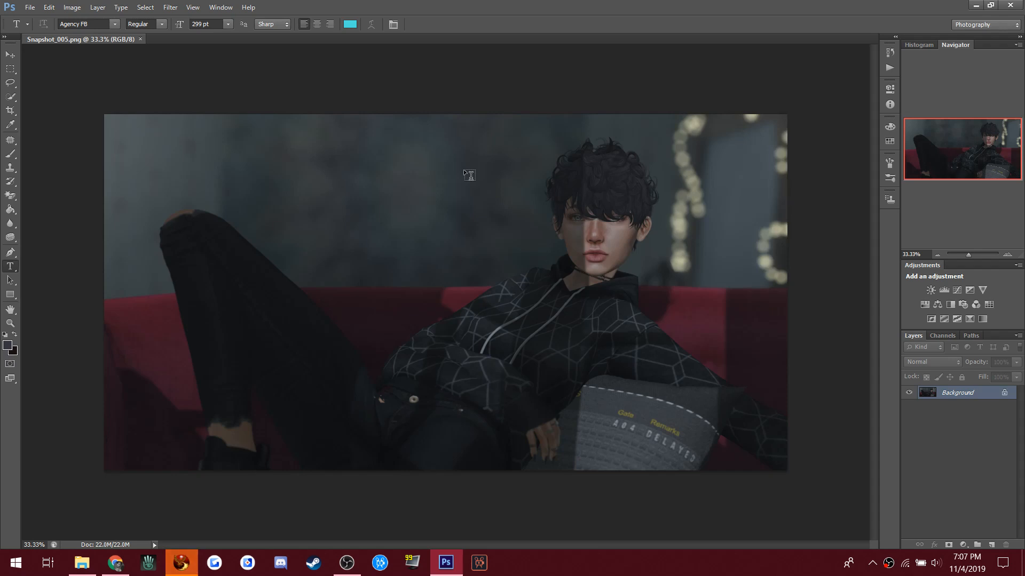
{"action": "key", "text": "ctrl+j"}
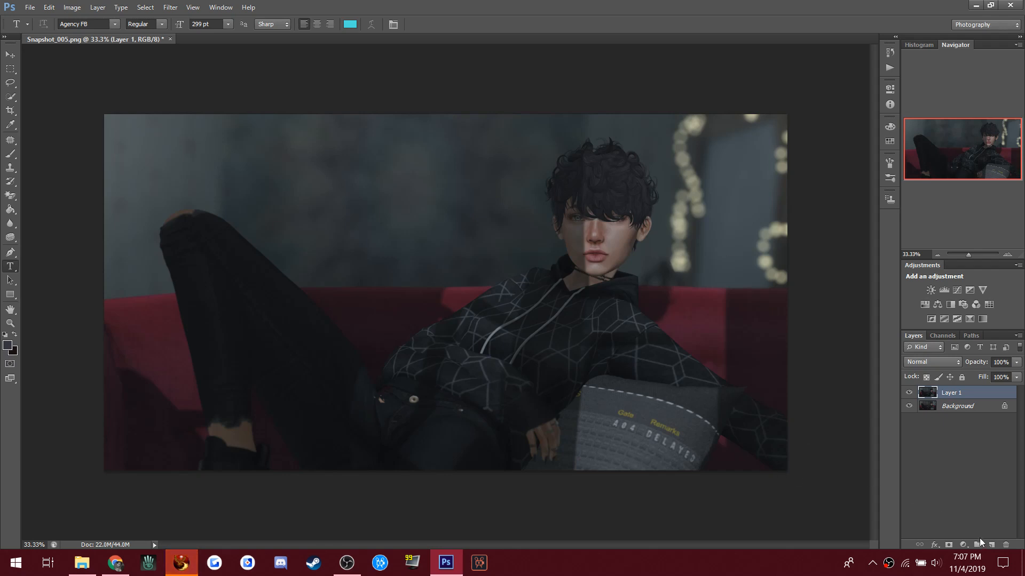
{"action": "right_click", "coordinate": [966, 406]}
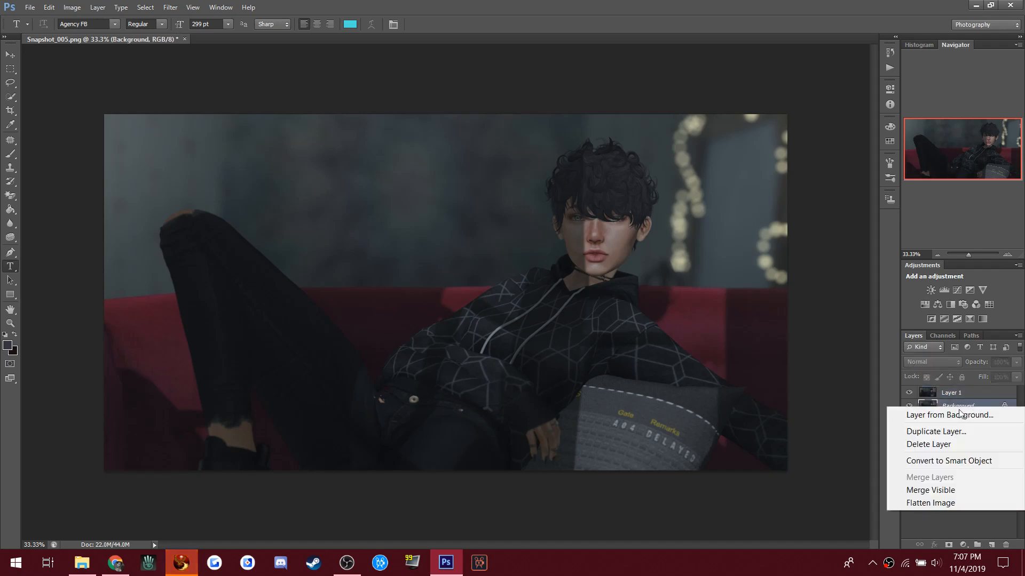
{"action": "left_click", "coordinate": [839, 492]}
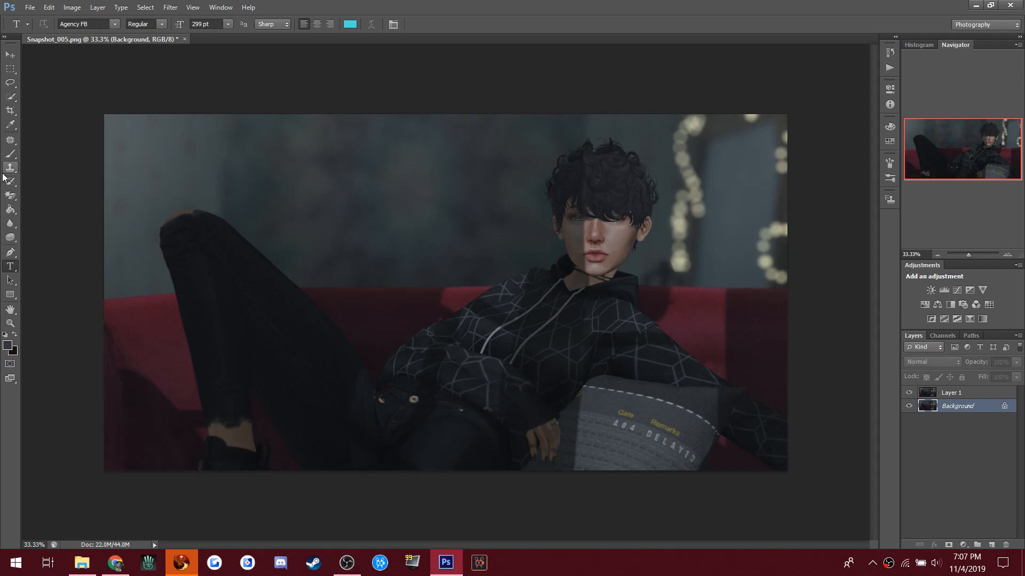
{"action": "left_click", "coordinate": [10, 154]}
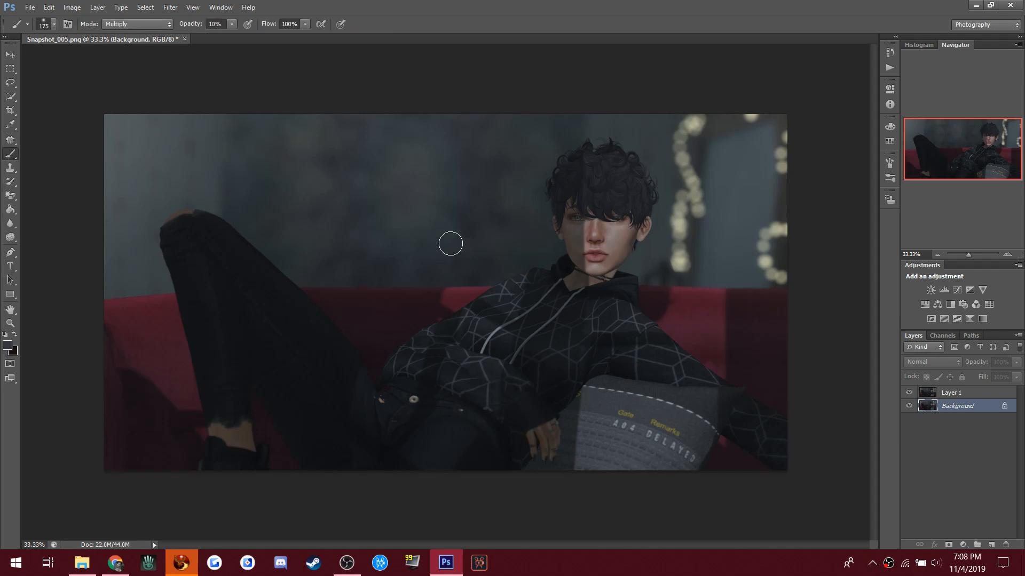
{"action": "left_click", "coordinate": [347, 562]}
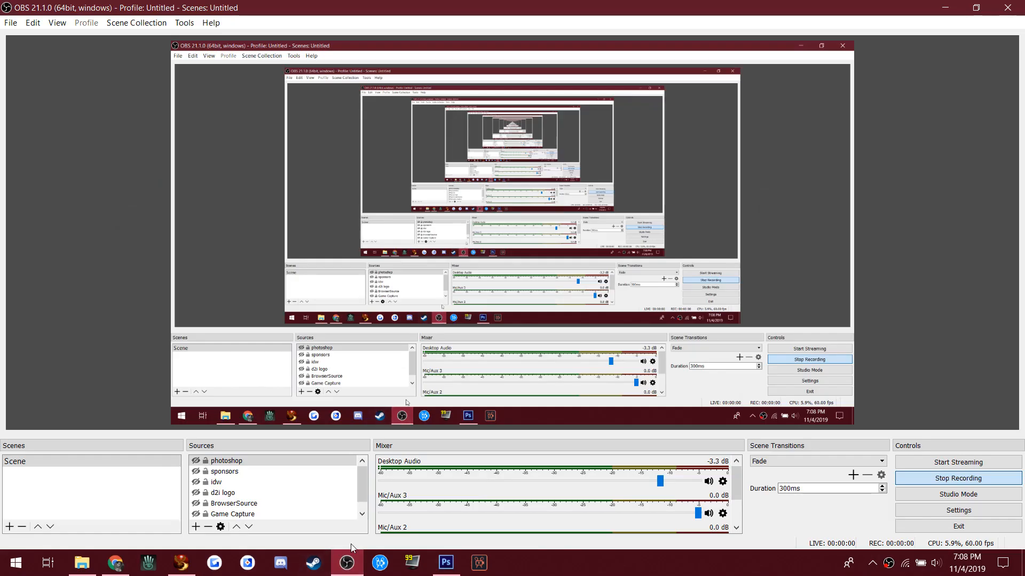
{"action": "left_click", "coordinate": [347, 562]}
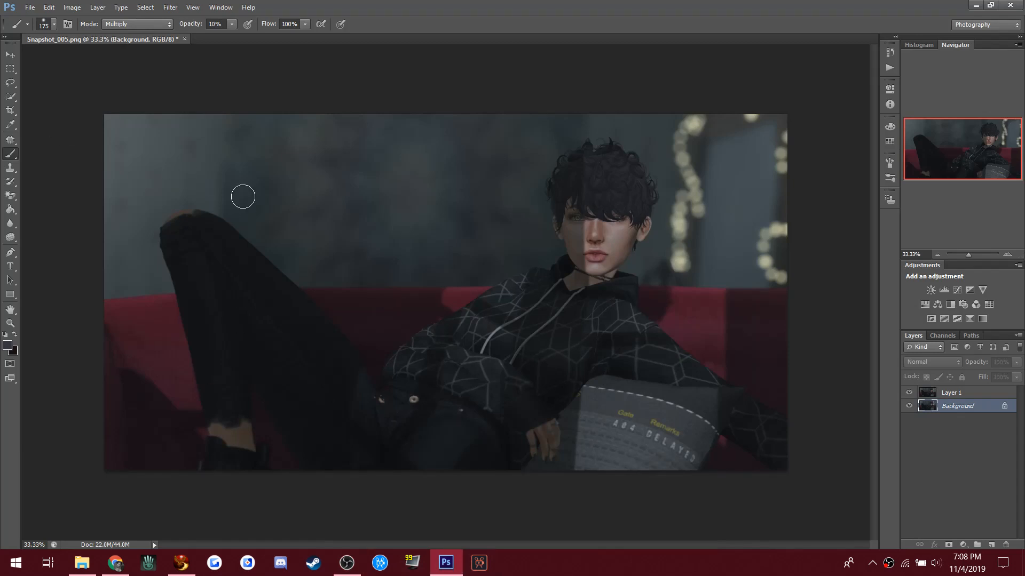
Step: Examine the shadow edge across the avatar's face at 200% and return to the full image
{"action": "left_click", "coordinate": [10, 323]}
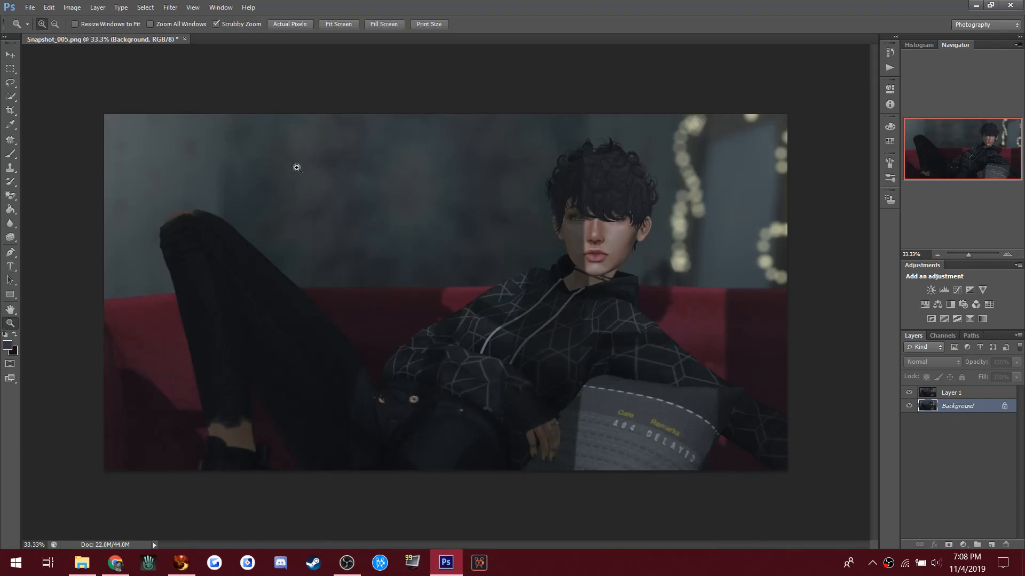
{"action": "left_click_drag", "start_coordinate": [624, 235], "coordinate": [625, 234]}
{"action": "scroll", "coordinate": [625, 234], "scroll_direction": "up", "scroll_amount": 1}
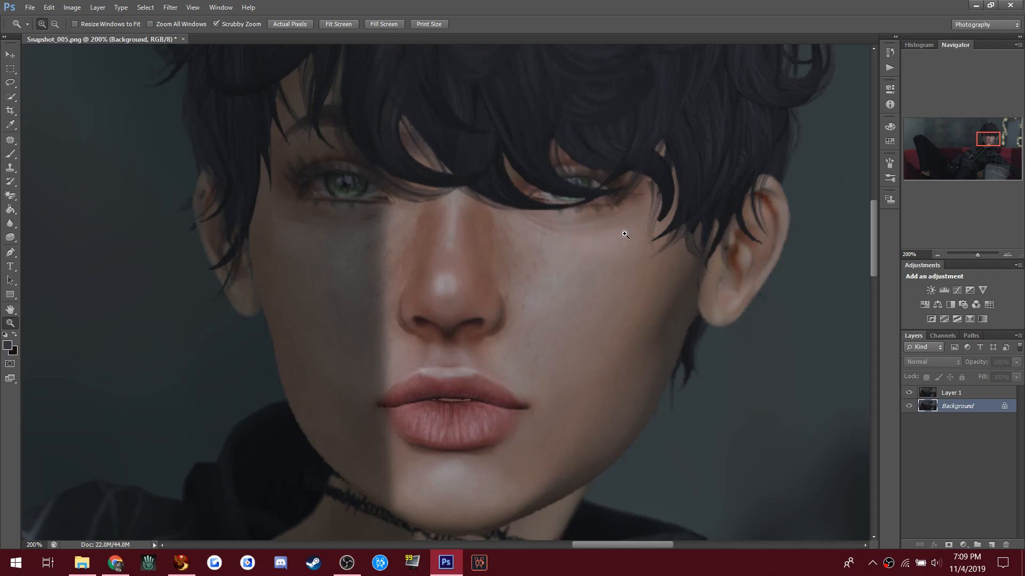
{"action": "left_click", "coordinate": [447, 568]}
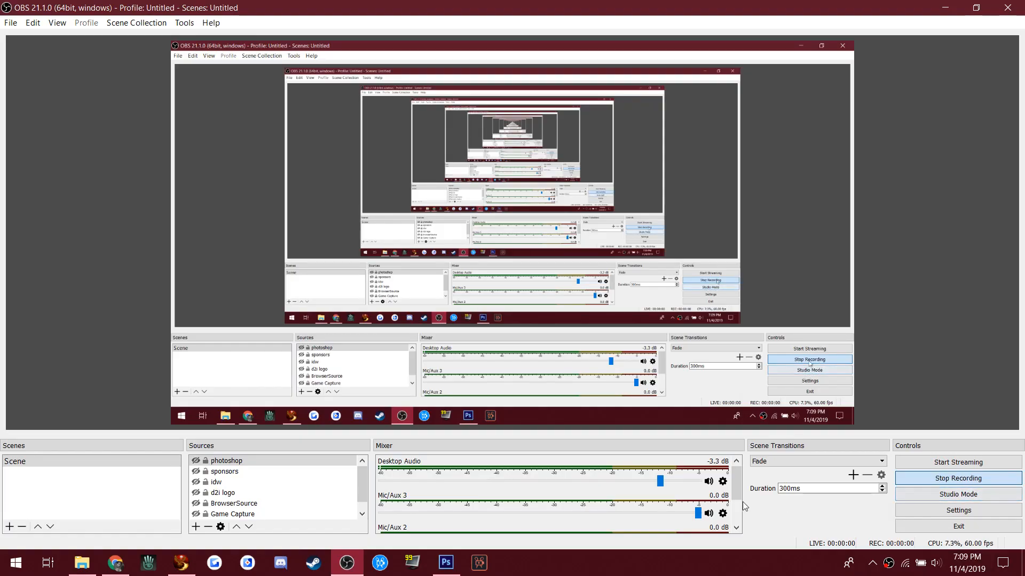
{"action": "left_click", "coordinate": [446, 568]}
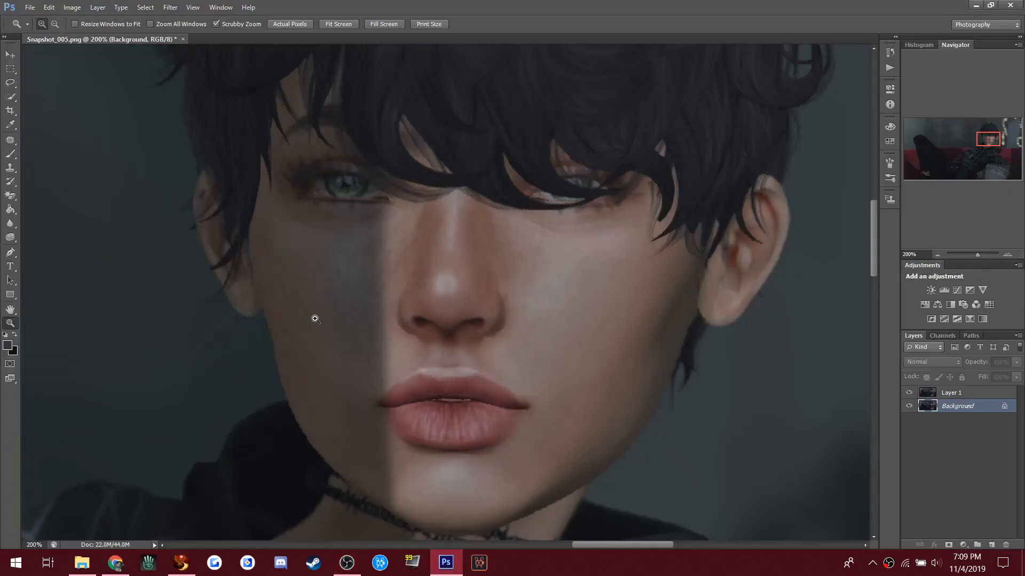
{"action": "left_click", "coordinate": [171, 220], "text": "alt"}
{"action": "left_click", "coordinate": [173, 226], "text": "alt"}
{"action": "left_click", "coordinate": [173, 226], "text": "alt"}
{"action": "left_click", "coordinate": [172, 225], "text": "alt"}
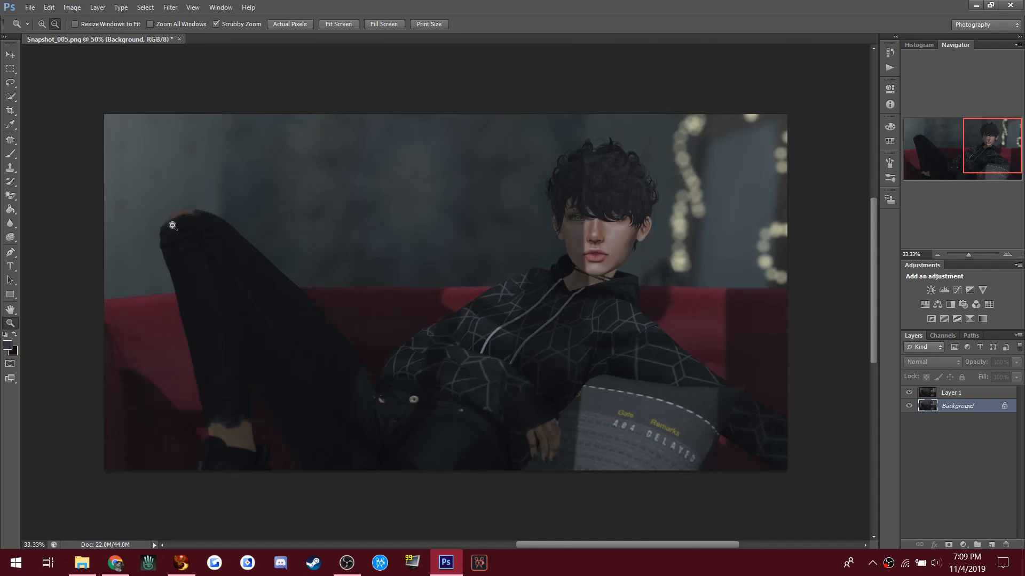
Step: Add a Curves adjustment above Layer 1 and try gray-point samples on the hair, hoodie, face, string lights and background
{"action": "left_click", "coordinate": [952, 395]}
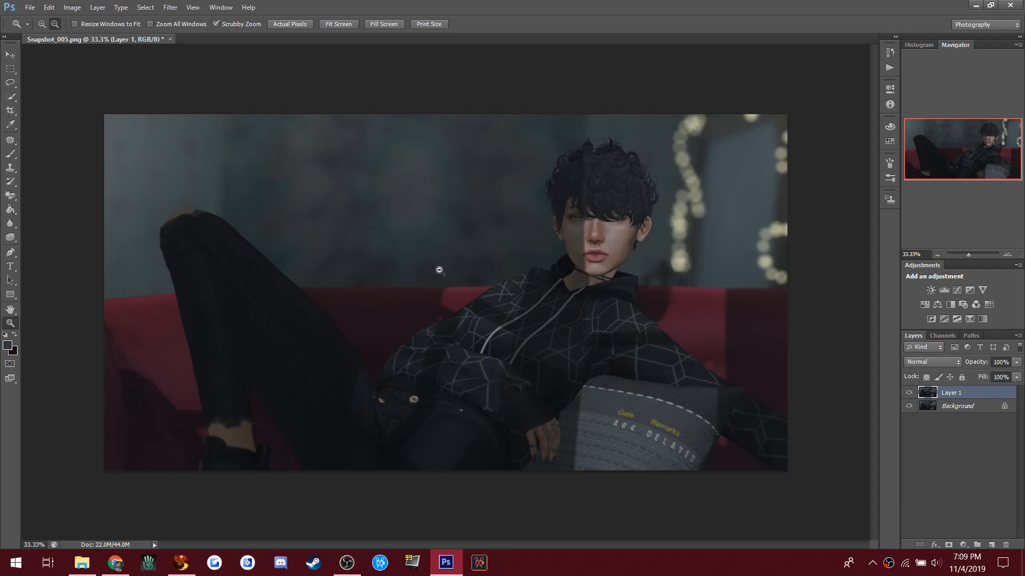
{"action": "left_click", "coordinate": [957, 290]}
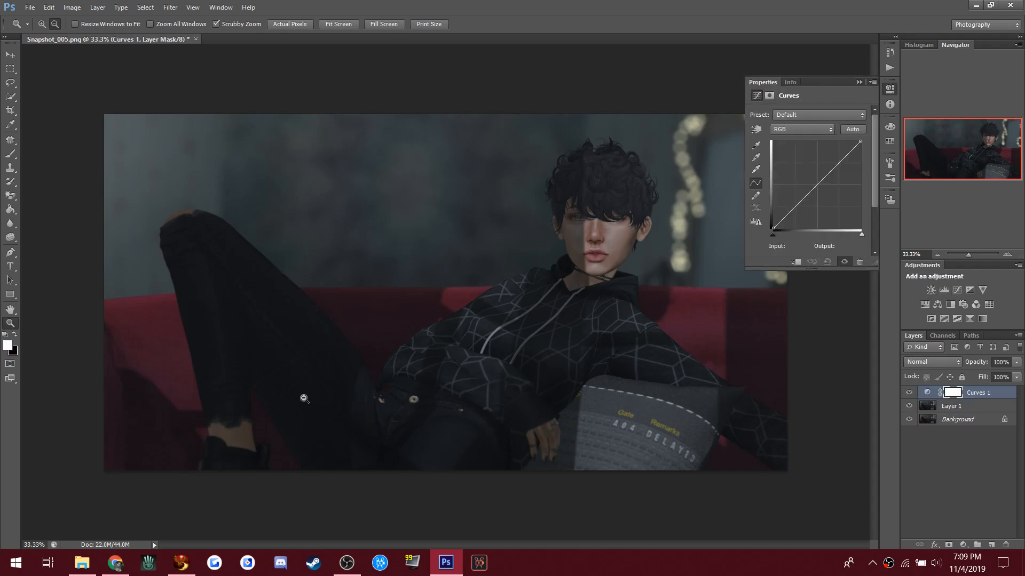
{"action": "left_click", "coordinate": [755, 159]}
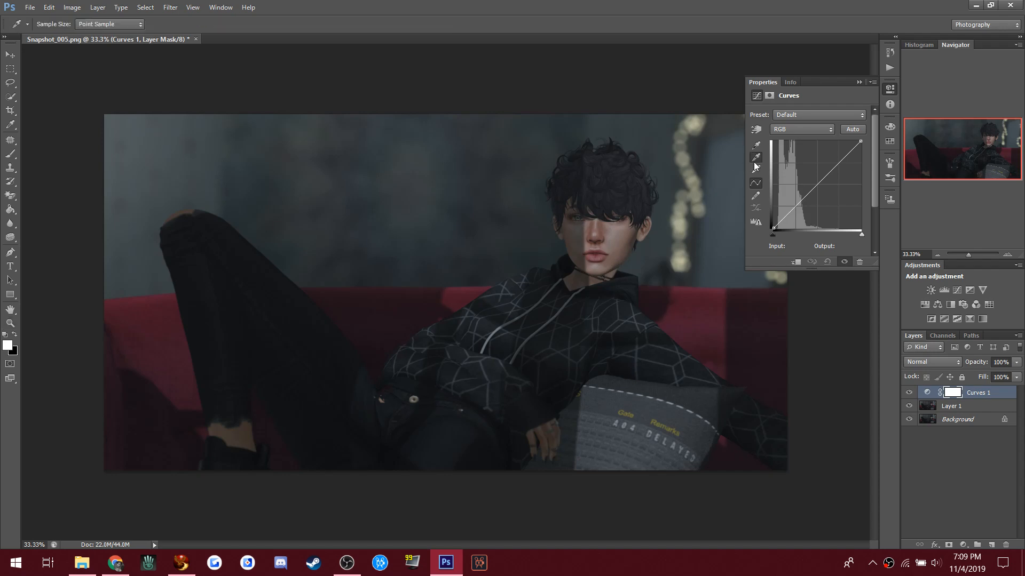
{"action": "left_click", "coordinate": [591, 172]}
{"action": "left_click", "coordinate": [604, 354]}
{"action": "left_click", "coordinate": [534, 352]}
{"action": "left_click", "coordinate": [616, 235]}
{"action": "left_click", "coordinate": [688, 234]}
{"action": "left_click", "coordinate": [693, 184]}
{"action": "left_click", "coordinate": [726, 210]}
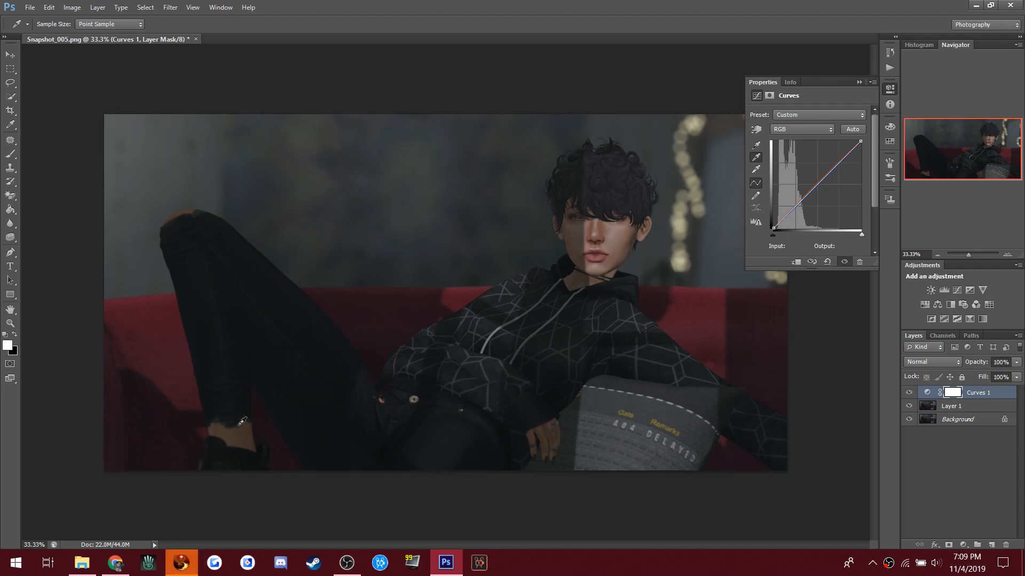
Step: Return to Photoshop, resample the Curves gray point on the sofa and trousers, and raise the curve, mapping input 67 to output 70
{"action": "key", "text": "alt+Tab"}
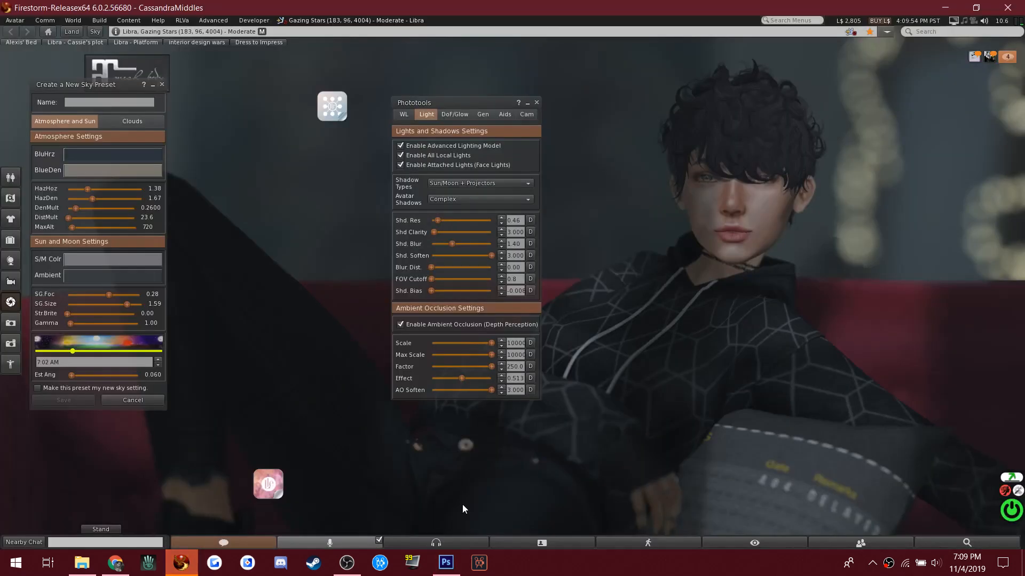
{"action": "left_click", "coordinate": [1009, 7]}
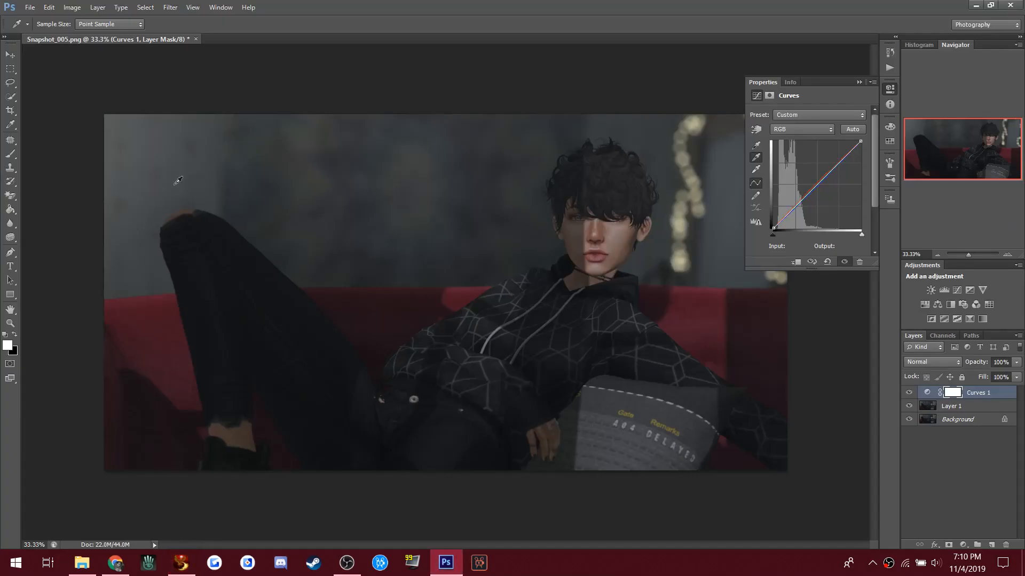
{"action": "left_click", "coordinate": [160, 315]}
{"action": "left_click", "coordinate": [213, 340]}
{"action": "left_click_drag", "start_coordinate": [820, 171], "coordinate": [836, 163]}
{"action": "left_click_drag", "start_coordinate": [793, 207], "coordinate": [796, 204]}
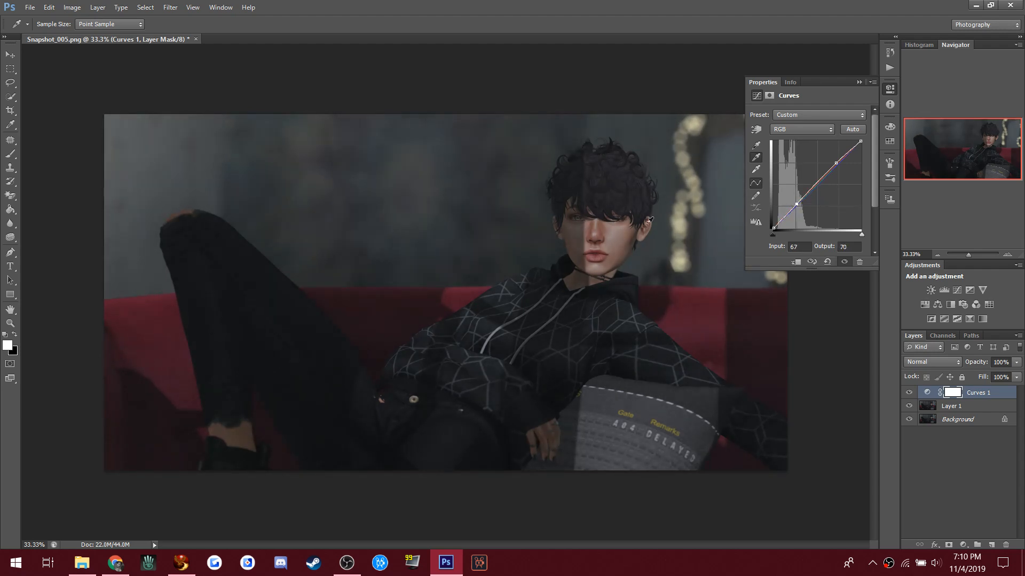
Step: Add a Selective Color adjustment directly above Layer 1 and adjust the Reds and a second color range
{"action": "key", "text": "z"}
{"action": "left_click", "coordinate": [946, 410]}
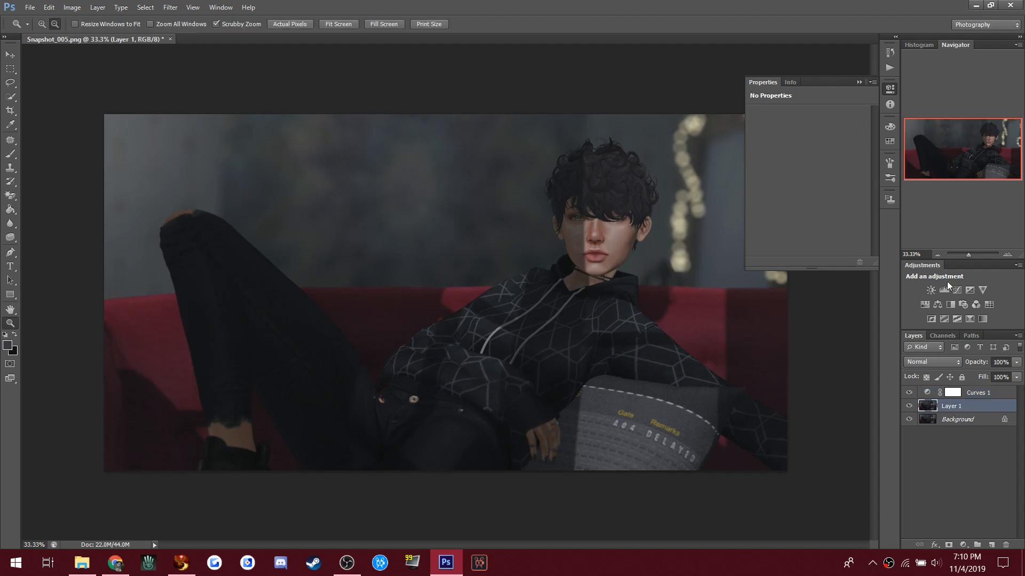
{"action": "left_click", "coordinate": [969, 317]}
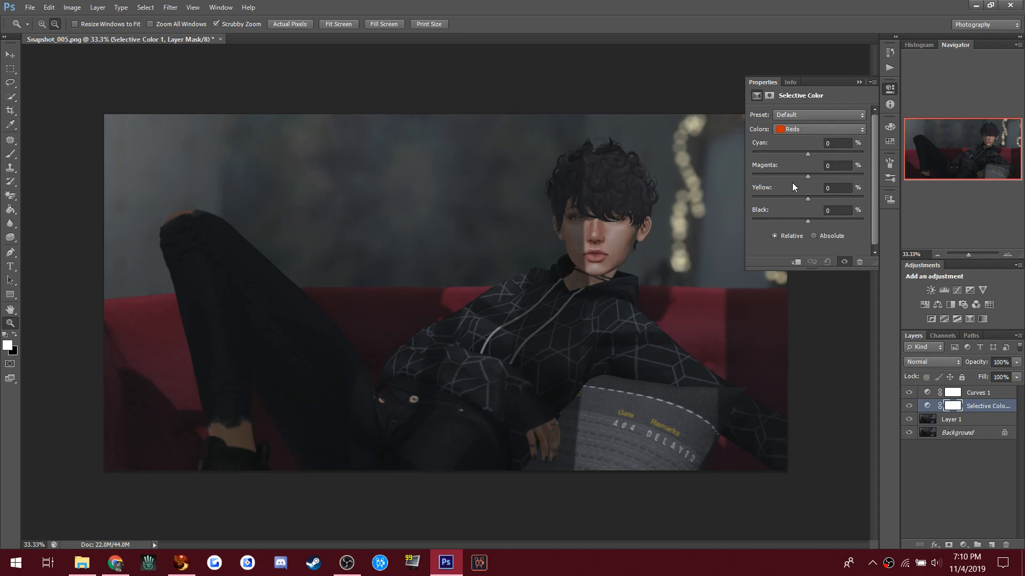
{"action": "left_click", "coordinate": [804, 153]}
{"action": "left_click", "coordinate": [804, 175]}
{"action": "left_click", "coordinate": [796, 194]}
{"action": "left_click", "coordinate": [786, 130]}
{"action": "left_click", "coordinate": [787, 143]}
{"action": "left_click", "coordinate": [792, 152]}
{"action": "left_click", "coordinate": [796, 199]}
Step: Set the Selective Color Neutrals to Cyan +2, Magenta -3 and Black -1, and collapse the adjustment properties
{"action": "left_click", "coordinate": [821, 129]}
{"action": "left_click", "coordinate": [798, 212]}
{"action": "left_click_drag", "start_coordinate": [808, 153], "coordinate": [813, 152]}
{"action": "left_click", "coordinate": [796, 176]}
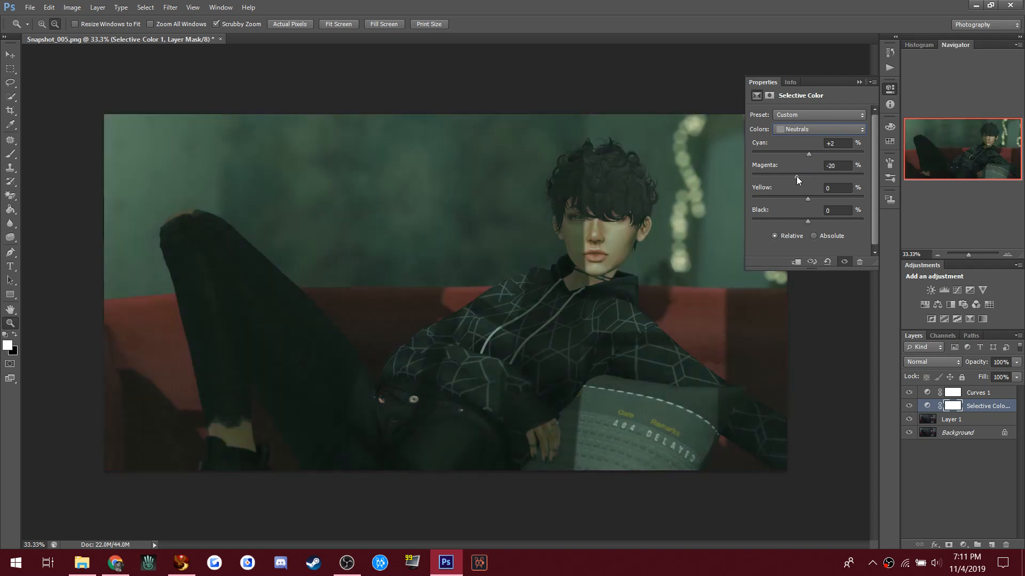
{"action": "left_click_drag", "start_coordinate": [812, 173], "coordinate": [817, 172]}
{"action": "left_click_drag", "start_coordinate": [816, 173], "coordinate": [807, 220]}
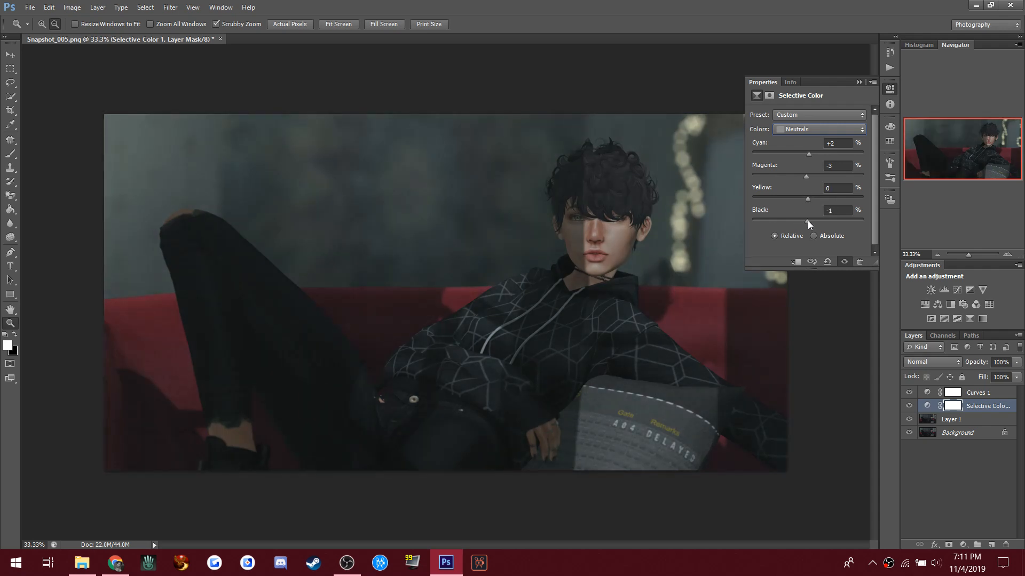
{"action": "left_click", "coordinate": [858, 82]}
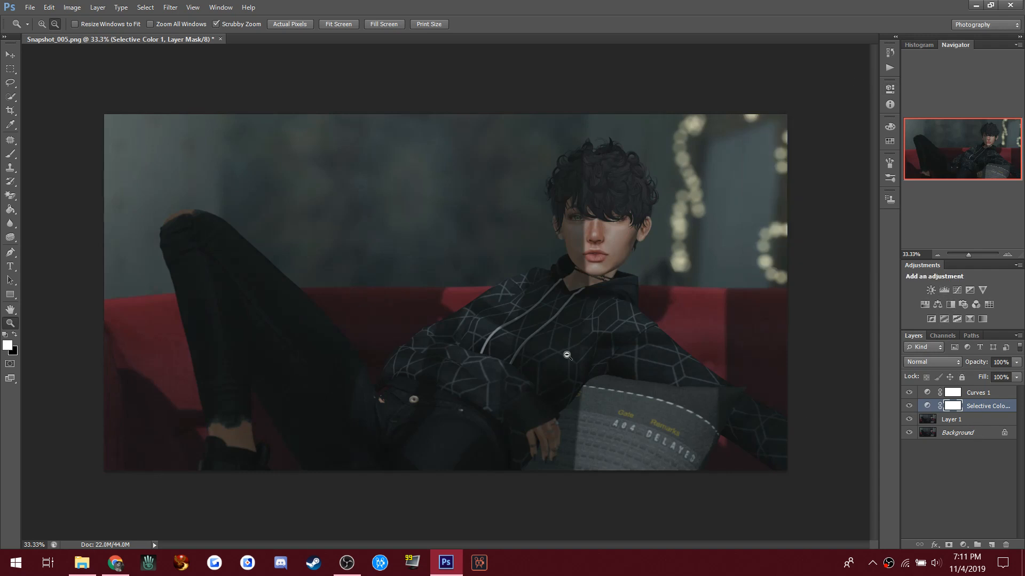
Step: Add a Gradient Map adjustment above the Selective Color layer using the Black, White preset
{"action": "left_click", "coordinate": [980, 319]}
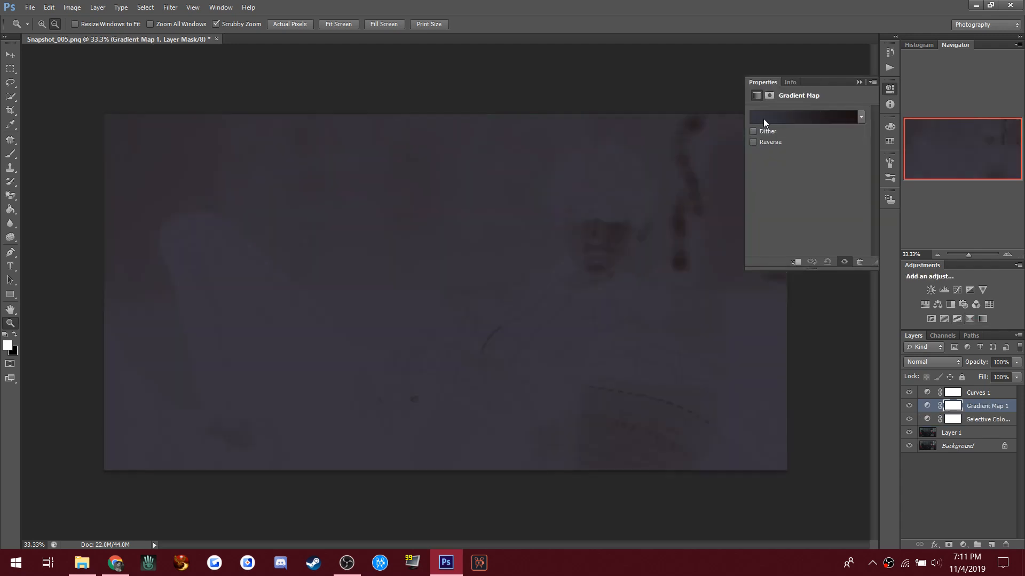
{"action": "left_click", "coordinate": [793, 120]}
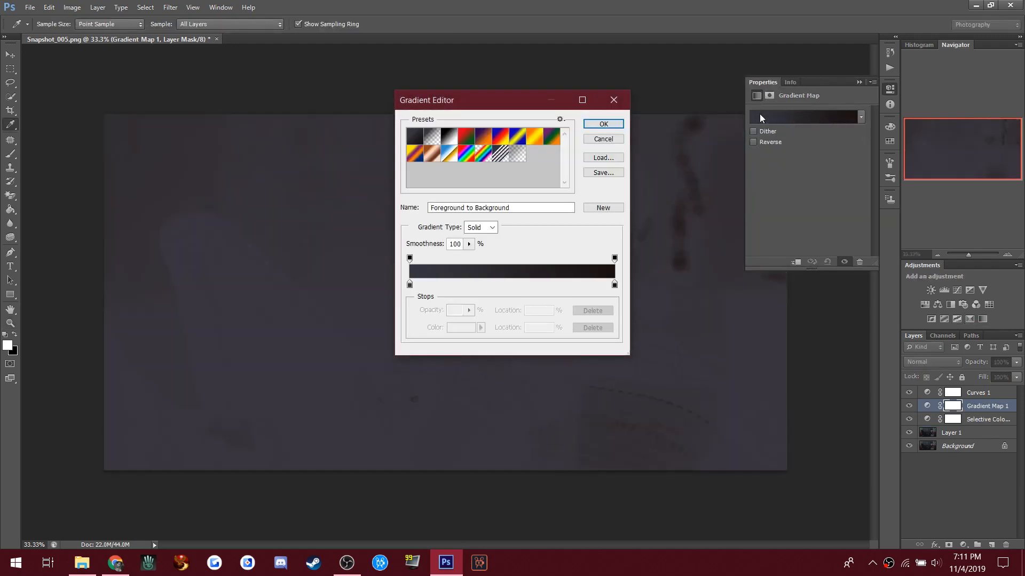
{"action": "left_click", "coordinate": [447, 137]}
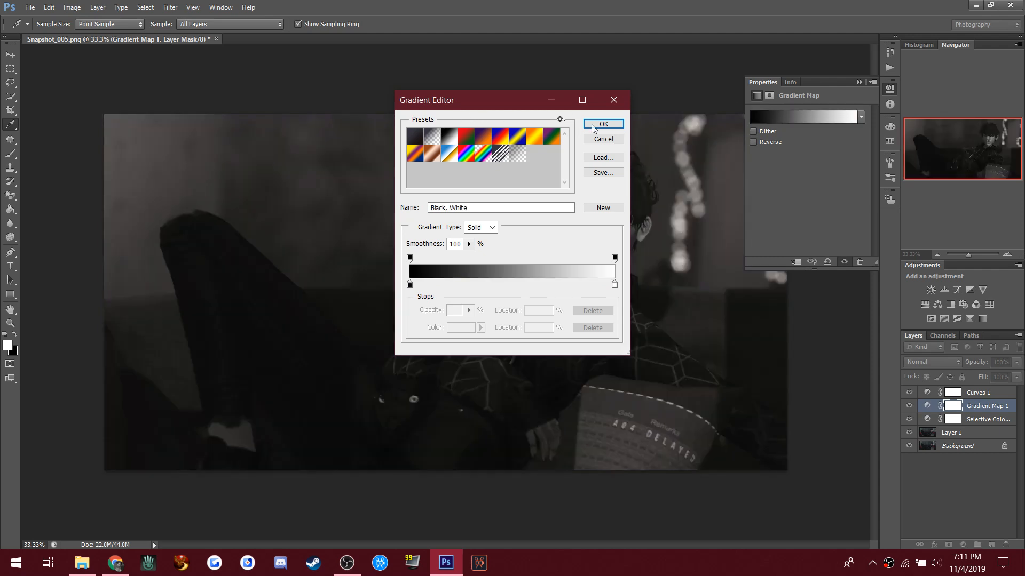
{"action": "left_click", "coordinate": [604, 125]}
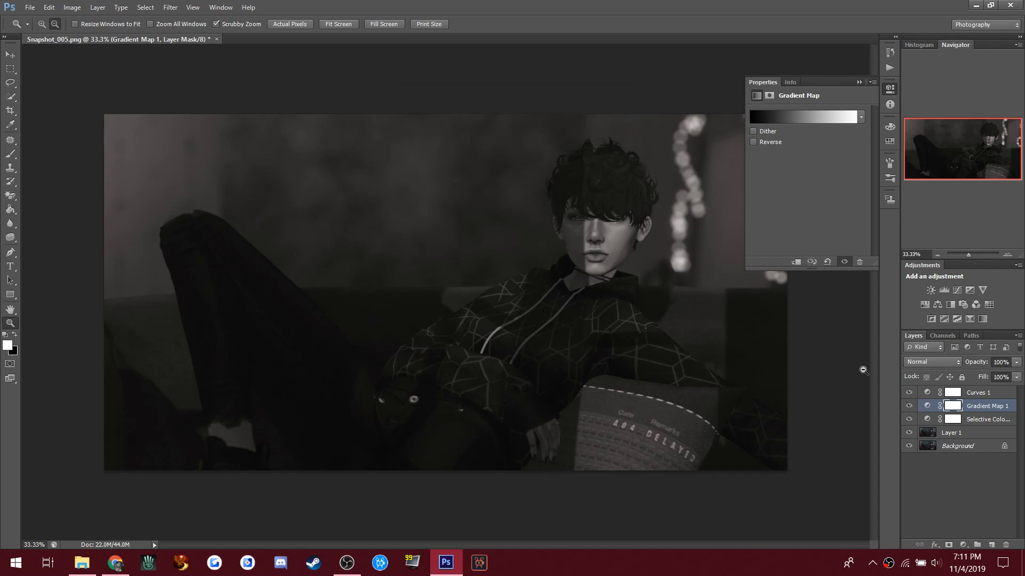
Step: Change the Gradient Map layer's blend mode to Luminosity
{"action": "right_click", "coordinate": [977, 411]}
{"action": "left_click", "coordinate": [989, 505]}
{"action": "left_click", "coordinate": [931, 361]}
{"action": "left_click", "coordinate": [936, 350]}
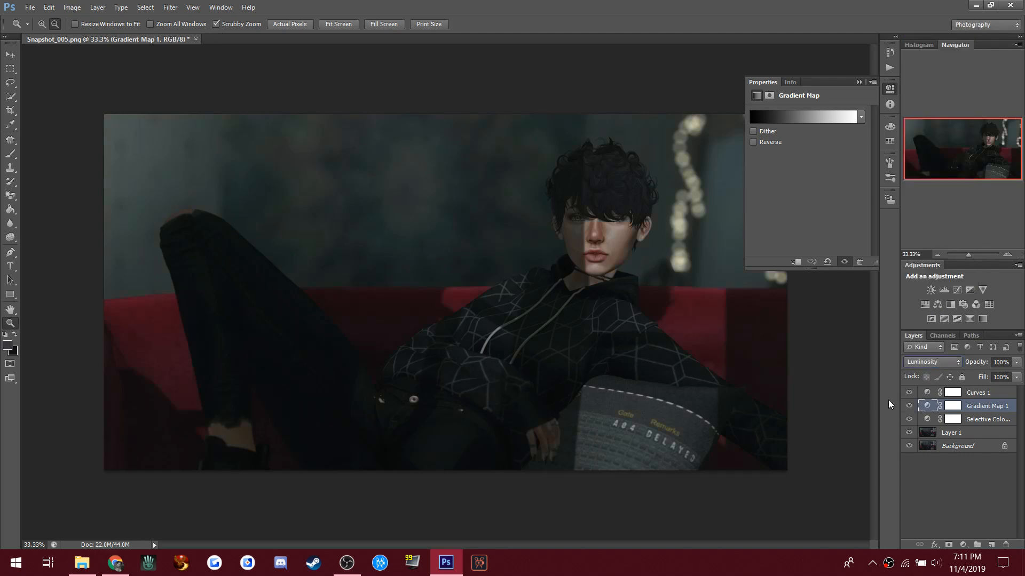
Step: Compare the image with and without the Gradient Map, set its layer opacity to 52%, and collapse its properties
{"action": "left_click", "coordinate": [910, 407]}
{"action": "left_click", "coordinate": [910, 406]}
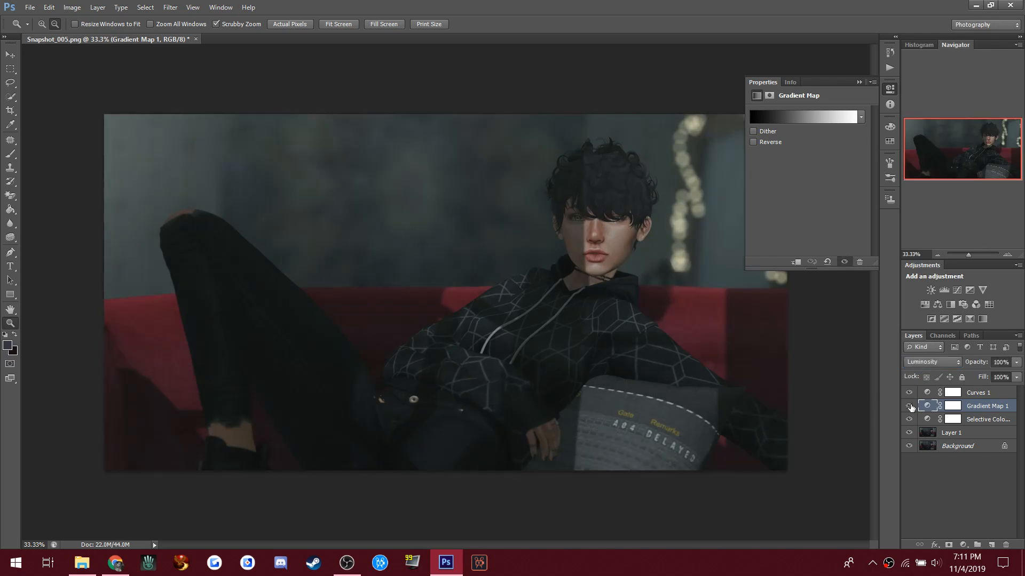
{"action": "left_click", "coordinate": [910, 406]}
{"action": "left_click", "coordinate": [910, 407]}
{"action": "left_click", "coordinate": [1014, 363]}
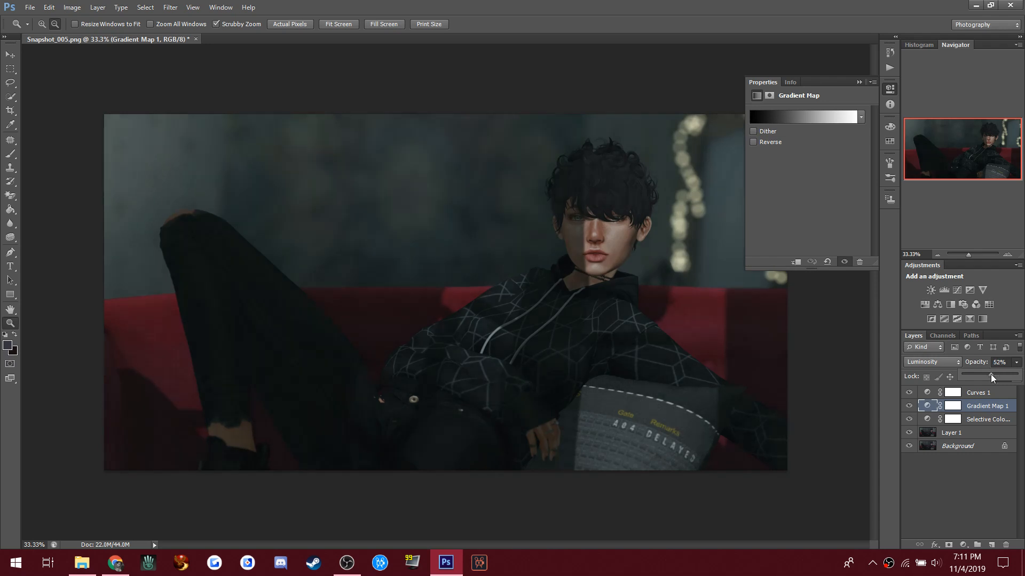
{"action": "left_click", "coordinate": [856, 81]}
{"action": "left_click", "coordinate": [859, 82]}
Step: Add an Exposure adjustment above Layer 1 with Exposure +0.06, Offset +0.0096 and Gamma Correction 0.89, and collapse its properties
{"action": "left_click", "coordinate": [973, 435]}
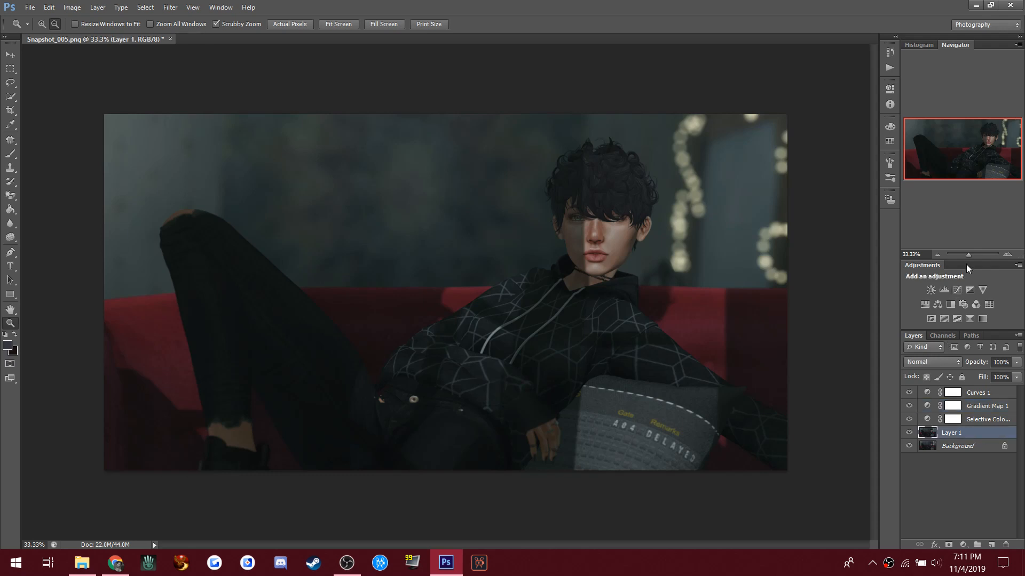
{"action": "left_click", "coordinate": [971, 290]}
{"action": "left_click_drag", "start_coordinate": [807, 165], "coordinate": [809, 164]}
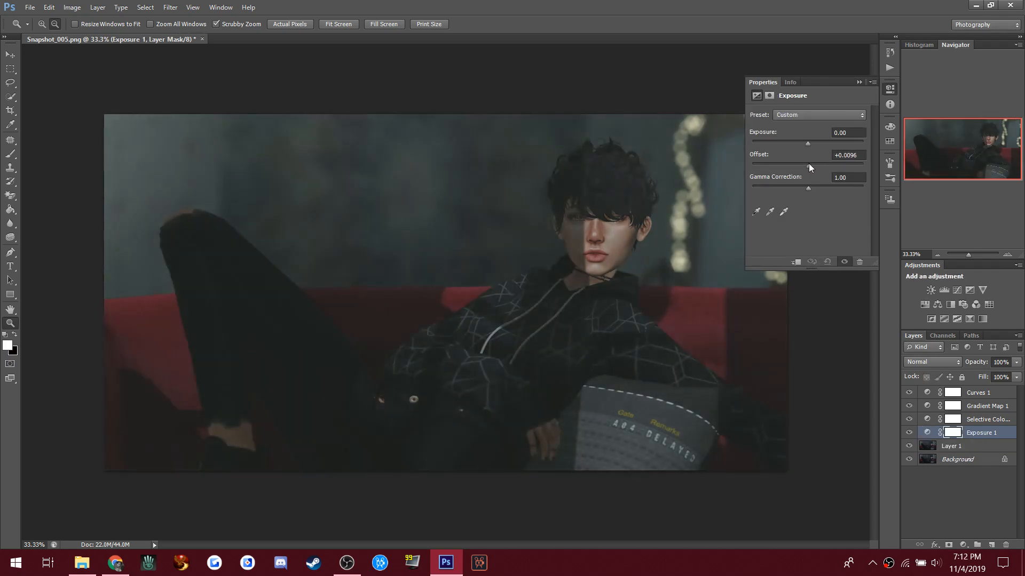
{"action": "left_click", "coordinate": [804, 142]}
{"action": "left_click_drag", "start_coordinate": [805, 142], "coordinate": [808, 142]}
{"action": "left_click", "coordinate": [812, 185]}
{"action": "left_click_drag", "start_coordinate": [811, 185], "coordinate": [815, 188]}
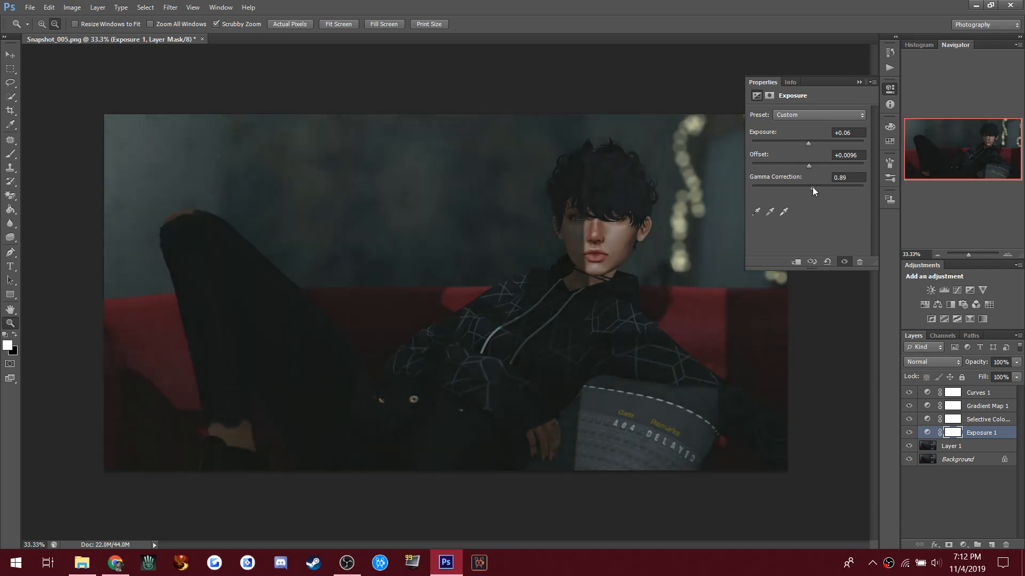
{"action": "left_click", "coordinate": [857, 82]}
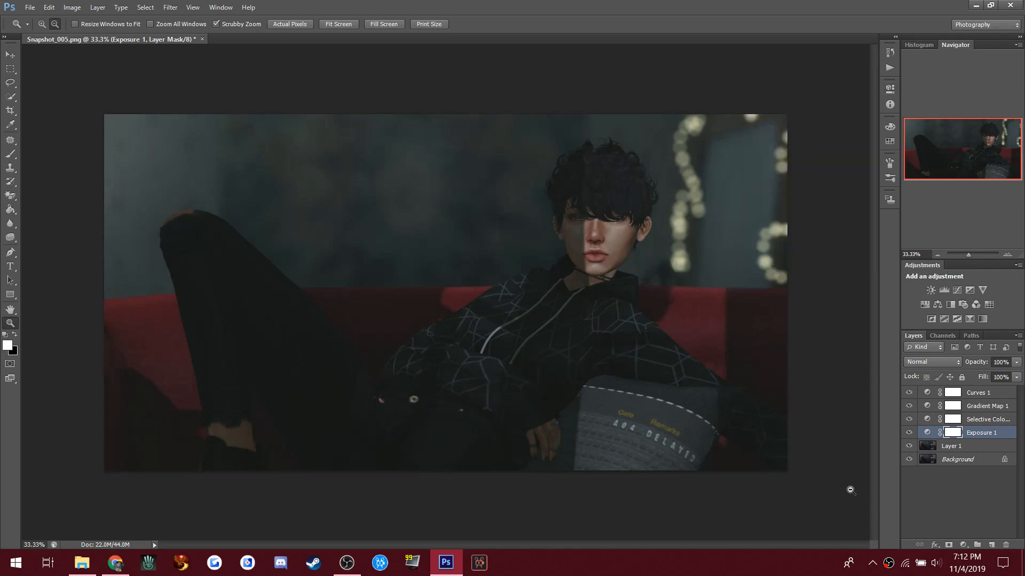
Step: Select Layer 1 and set up the Dodge tool with a 100 px brush
{"action": "left_click", "coordinate": [950, 447]}
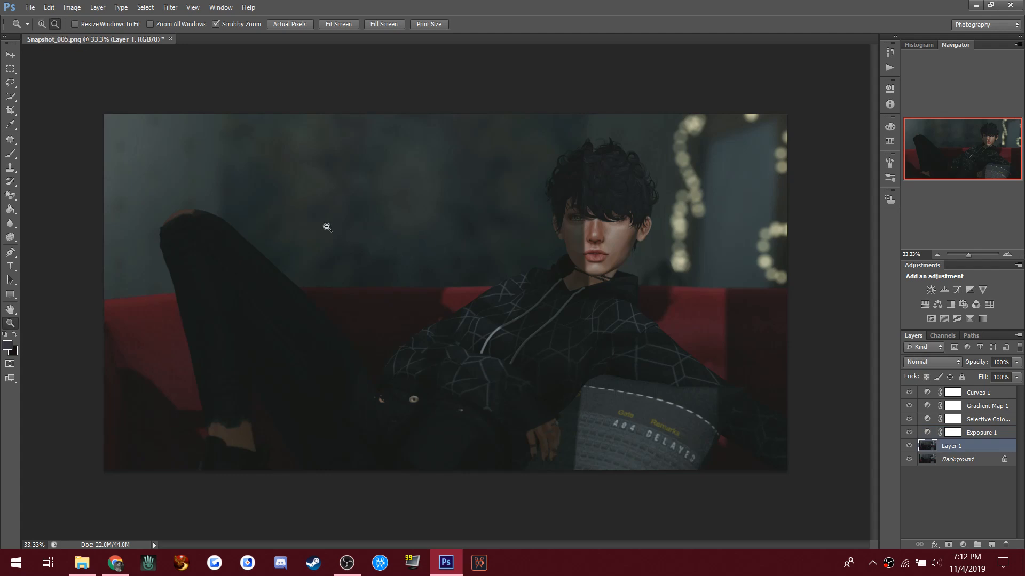
{"action": "left_click", "coordinate": [10, 237]}
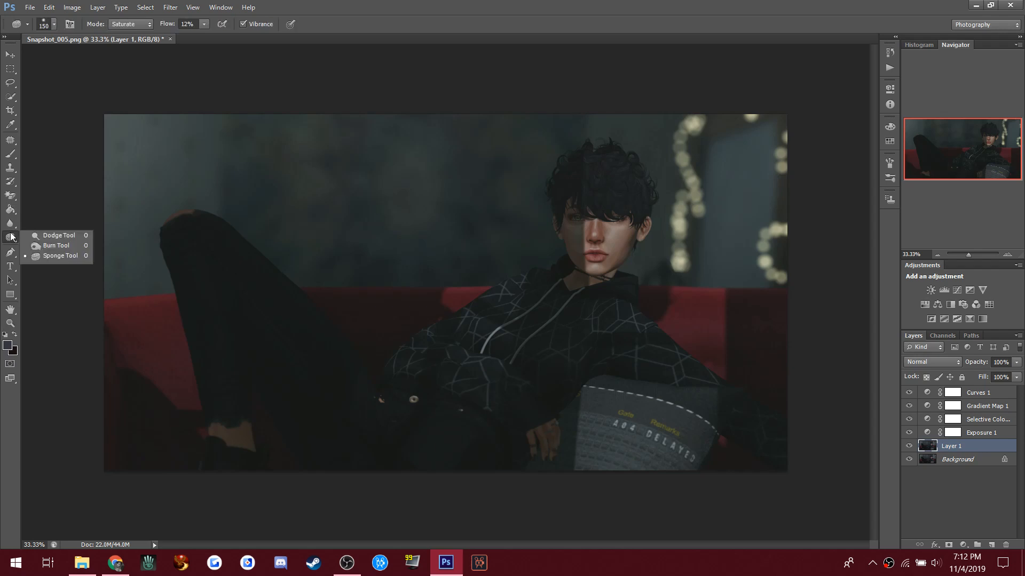
{"action": "left_click", "coordinate": [55, 236]}
{"action": "key", "text": "bracketleft"}
{"action": "key", "text": "bracketleft"}
{"action": "key", "text": "bracketleft"}
{"action": "key", "text": "bracketleft"}
{"action": "key", "text": "bracketleft"}
{"action": "key", "text": "bracketleft"}
{"action": "key", "text": "bracketleft"}
{"action": "key", "text": "bracketleft"}
{"action": "key", "text": "bracketleft"}
{"action": "key", "text": "bracketleft"}
{"action": "key", "text": "bracketleft"}
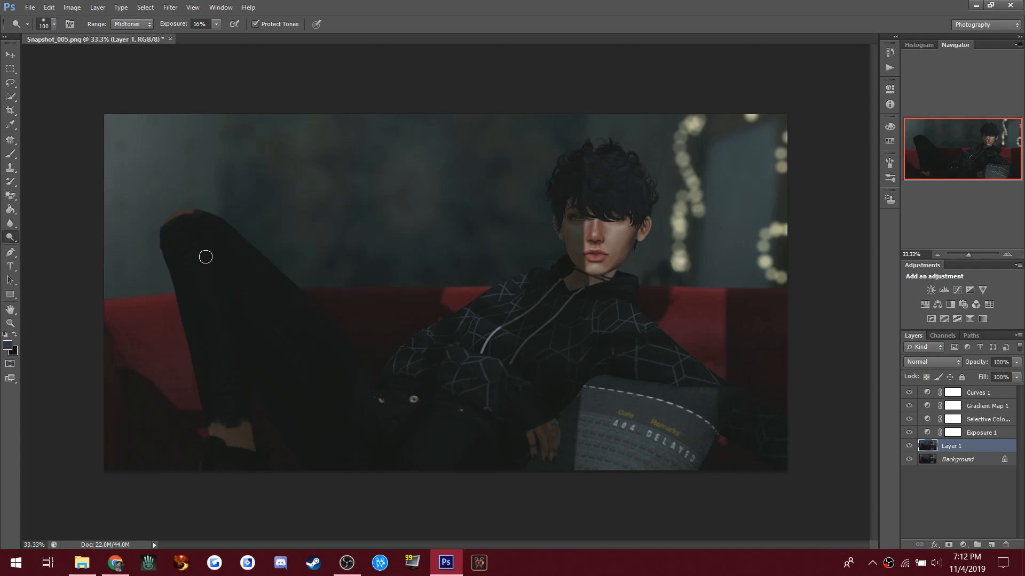
Step: Try burning the shadows around the face and hair with a 125 px Burn brush at 9% exposure, and step back
{"action": "key", "text": "b"}
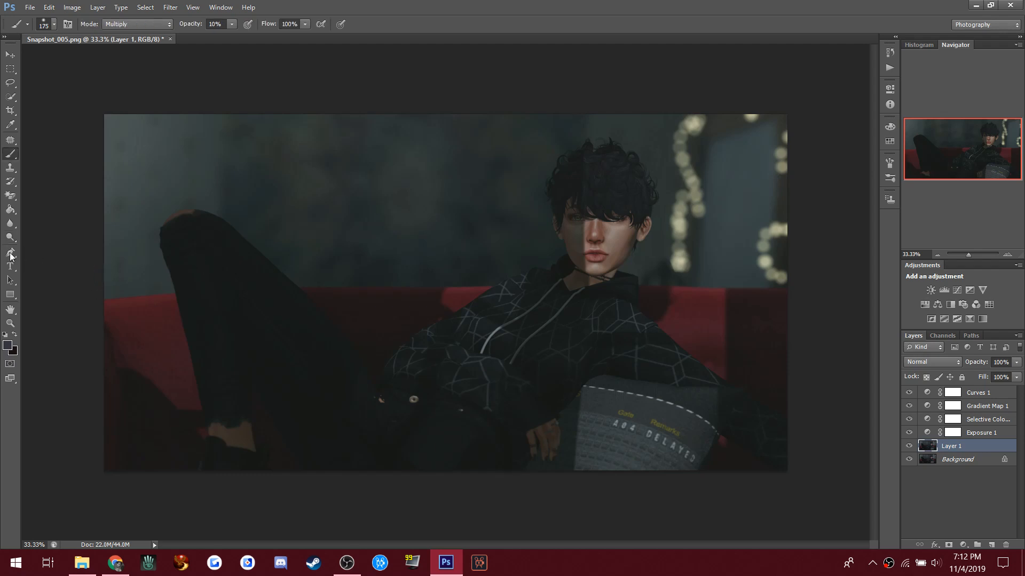
{"action": "left_click", "coordinate": [9, 236]}
{"action": "right_click", "coordinate": [15, 244]}
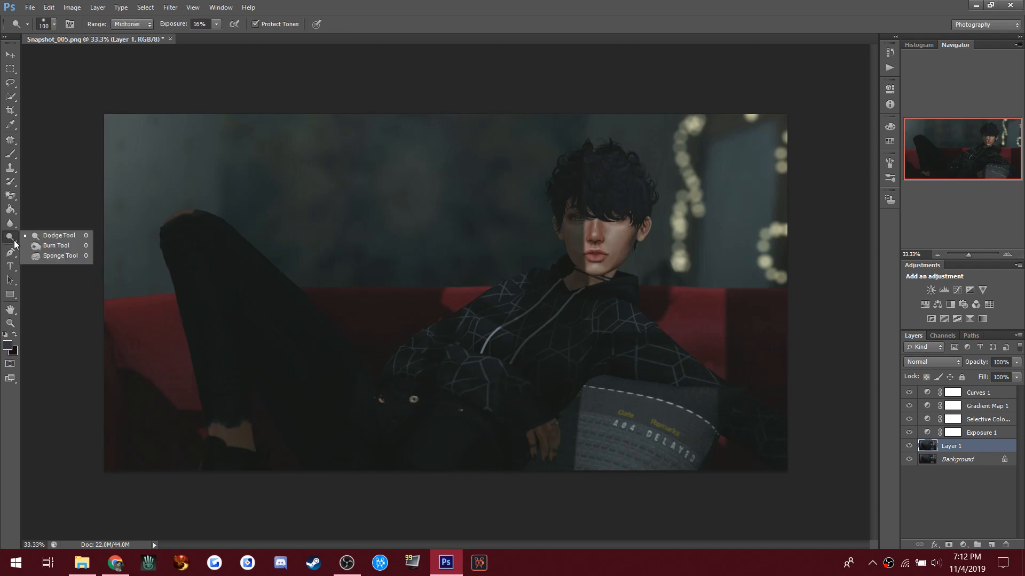
{"action": "left_click", "coordinate": [44, 246]}
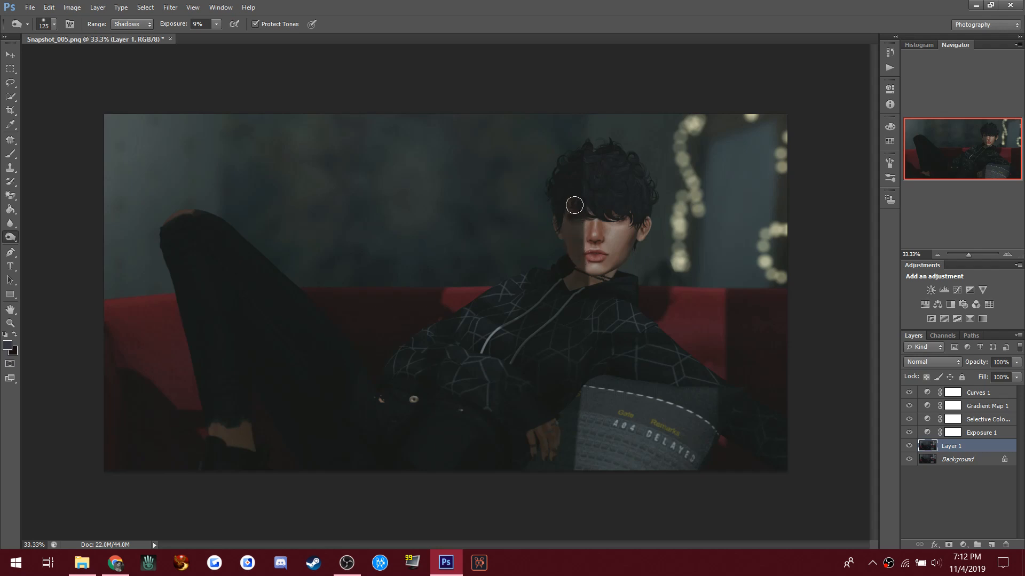
{"action": "left_click", "coordinate": [49, 7]}
{"action": "left_click", "coordinate": [67, 46]}
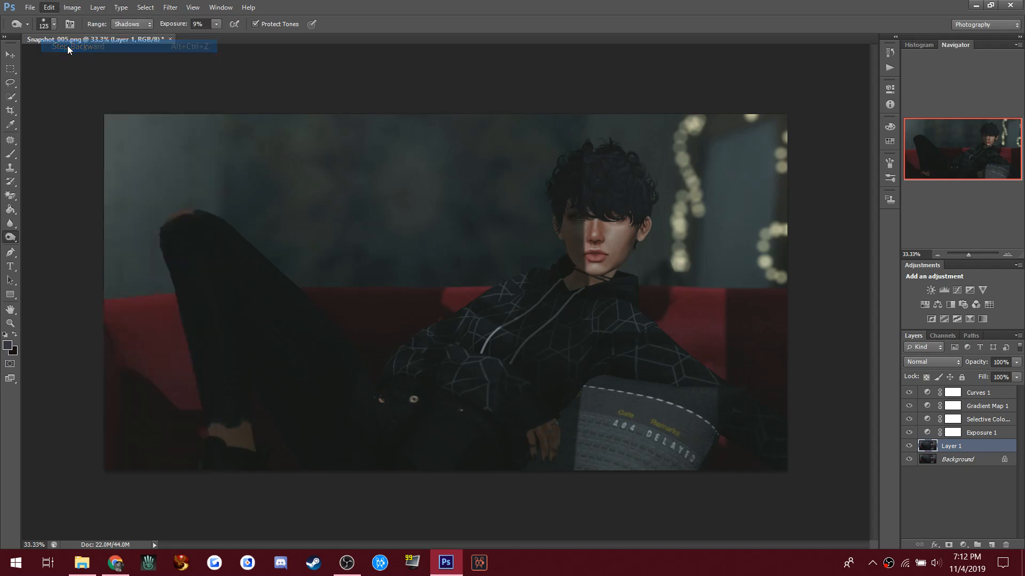
Step: Return to the Dodge tool on Layer 1 and set its range to Shadows and exposure to 11%
{"action": "right_click", "coordinate": [9, 241]}
{"action": "left_click", "coordinate": [37, 237]}
{"action": "left_click", "coordinate": [959, 448]}
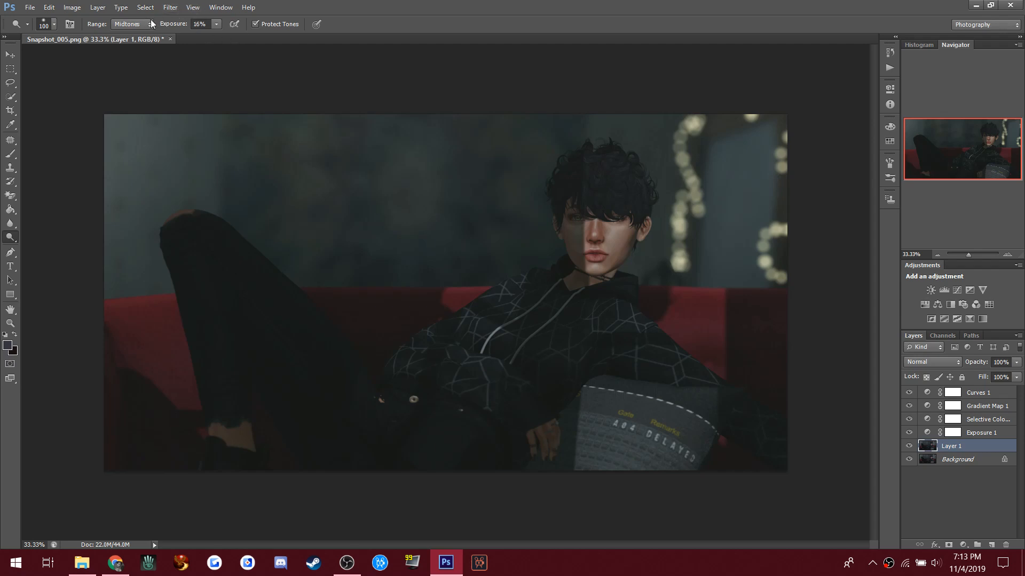
{"action": "left_click", "coordinate": [134, 27]}
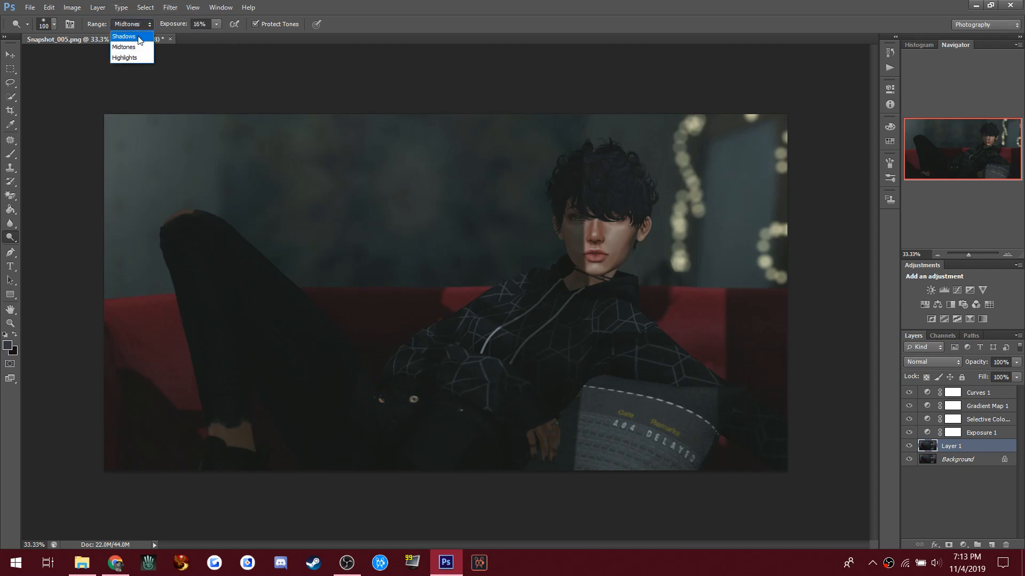
{"action": "left_click", "coordinate": [216, 24]}
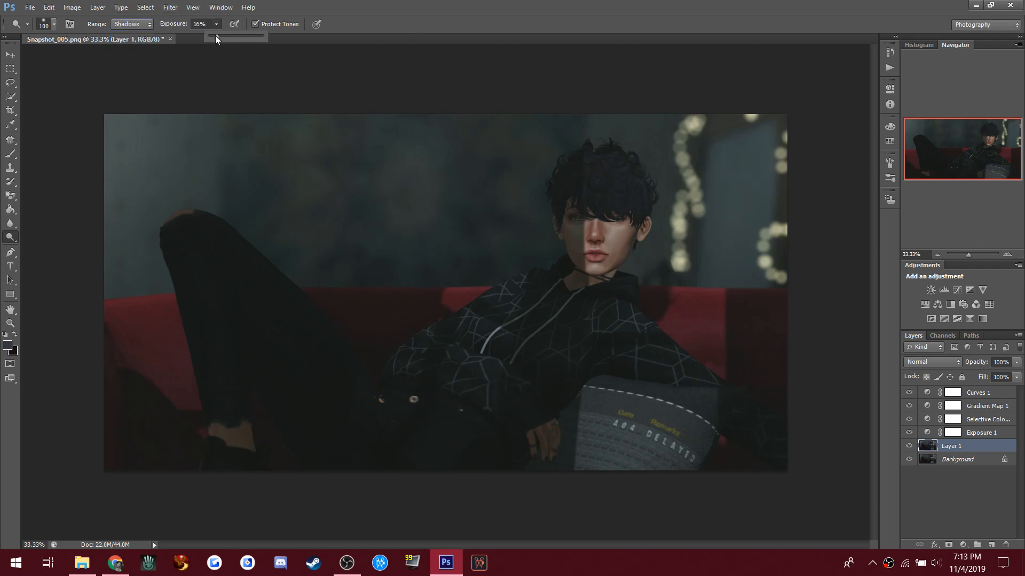
{"action": "left_click", "coordinate": [331, 21]}
Step: Enlarge the Dodge brush to roughly 1000 px and lighten the shadows broadly across the image
{"action": "key", "text": "bracketright"}
{"action": "key", "text": "bracketright"}
{"action": "key", "text": "bracketright"}
{"action": "key", "text": "bracketright"}
{"action": "key", "text": "bracketright"}
{"action": "key", "text": "bracketright"}
{"action": "key", "text": "bracketright"}
{"action": "key", "text": "bracketright"}
{"action": "key", "text": "bracketright"}
{"action": "key", "text": "bracketright"}
{"action": "key", "text": "bracketright"}
{"action": "key", "text": "bracketright"}
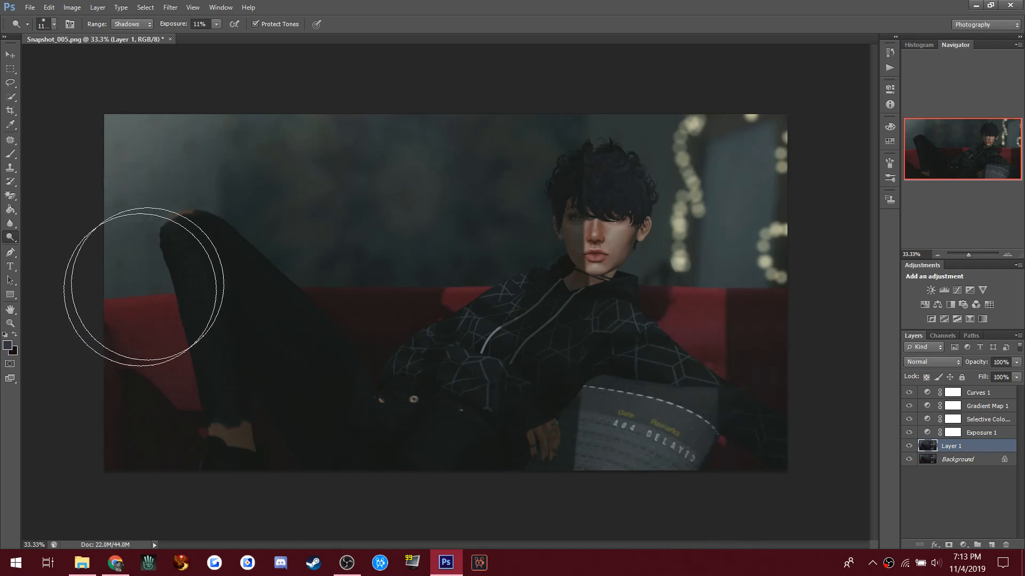
{"action": "key", "text": "p"}
{"action": "left_click", "coordinate": [10, 237]}
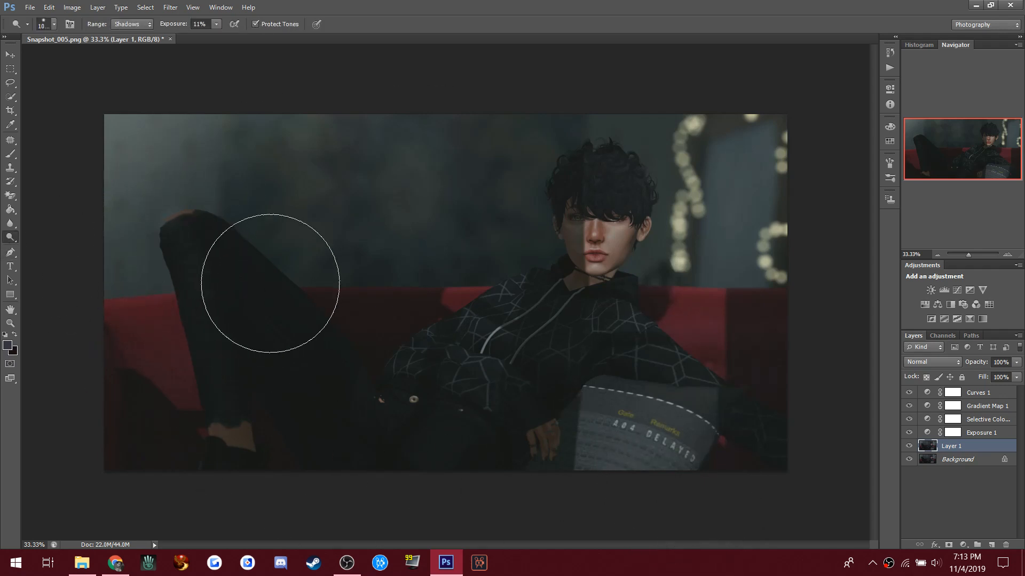
Step: Dodge the shadows on the trousers with a 150 px brush and on the lower body and jacket with a 250 px brush
{"action": "key", "text": "bracketleft"}
{"action": "key", "text": "bracketleft"}
{"action": "key", "text": "bracketleft"}
{"action": "key", "text": "bracketleft"}
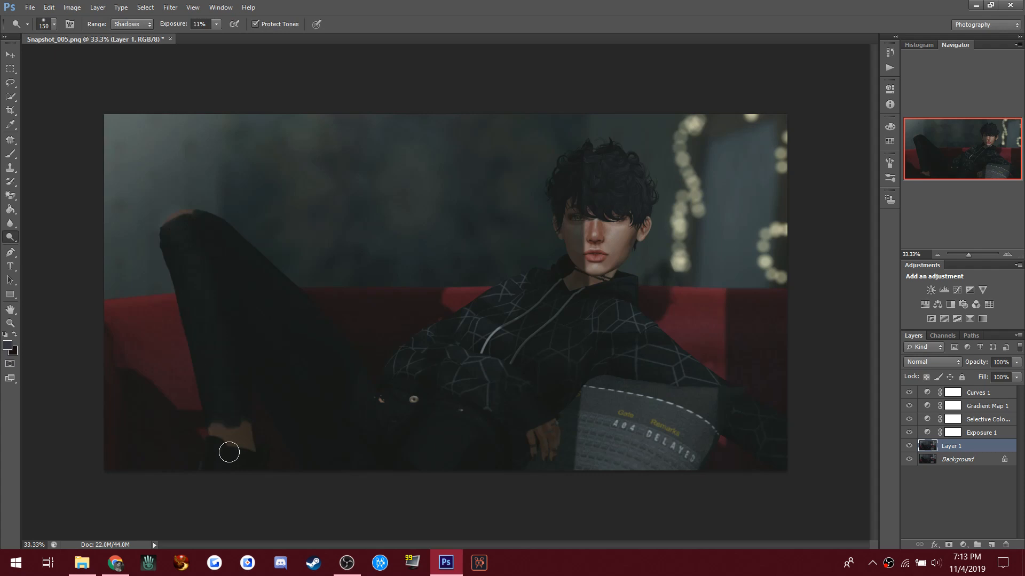
{"action": "mouse_move", "coordinate": [218, 242]}
{"action": "left_mouse_down"}
{"action": "mouse_move", "coordinate": [323, 360]}
{"action": "mouse_move", "coordinate": [214, 247]}
{"action": "mouse_move", "coordinate": [260, 275]}
{"action": "mouse_move", "coordinate": [346, 371]}
{"action": "mouse_move", "coordinate": [348, 358]}
{"action": "mouse_move", "coordinate": [208, 227]}
{"action": "mouse_move", "coordinate": [355, 391]}
{"action": "left_mouse_up"}
{"action": "key", "text": "bracketright"}
{"action": "key", "text": "bracketright"}
{"action": "key", "text": "bracketright"}
{"action": "mouse_move", "coordinate": [399, 469]}
{"action": "left_mouse_down"}
{"action": "mouse_move", "coordinate": [398, 404]}
{"action": "mouse_move", "coordinate": [435, 452]}
{"action": "mouse_move", "coordinate": [354, 459]}
{"action": "mouse_move", "coordinate": [317, 445]}
{"action": "mouse_move", "coordinate": [371, 444]}
{"action": "mouse_move", "coordinate": [399, 404]}
{"action": "mouse_move", "coordinate": [385, 392]}
{"action": "mouse_move", "coordinate": [450, 364]}
{"action": "mouse_move", "coordinate": [542, 404]}
{"action": "mouse_move", "coordinate": [451, 363]}
{"action": "mouse_move", "coordinate": [540, 308]}
{"action": "mouse_move", "coordinate": [454, 335]}
{"action": "mouse_move", "coordinate": [533, 289]}
{"action": "mouse_move", "coordinate": [444, 364]}
{"action": "mouse_move", "coordinate": [629, 328]}
{"action": "mouse_move", "coordinate": [672, 363]}
{"action": "mouse_move", "coordinate": [598, 311]}
{"action": "mouse_move", "coordinate": [701, 378]}
{"action": "mouse_move", "coordinate": [718, 410]}
{"action": "mouse_move", "coordinate": [708, 444]}
{"action": "mouse_move", "coordinate": [765, 444]}
{"action": "mouse_move", "coordinate": [651, 370]}
{"action": "left_mouse_up"}
Step: Set the Dodge range to Midtones and raise the display brightness
{"action": "left_click", "coordinate": [132, 24]}
{"action": "left_click", "coordinate": [130, 46]}
{"action": "key", "text": "XF86MonBrightnessUp"}
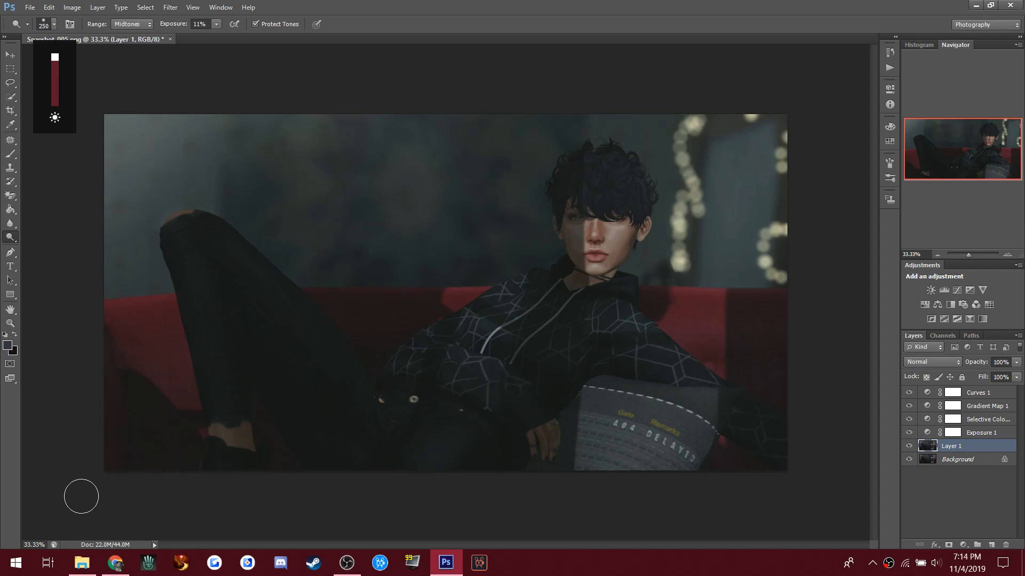
{"action": "key", "text": "XF86MonBrightnessUp"}
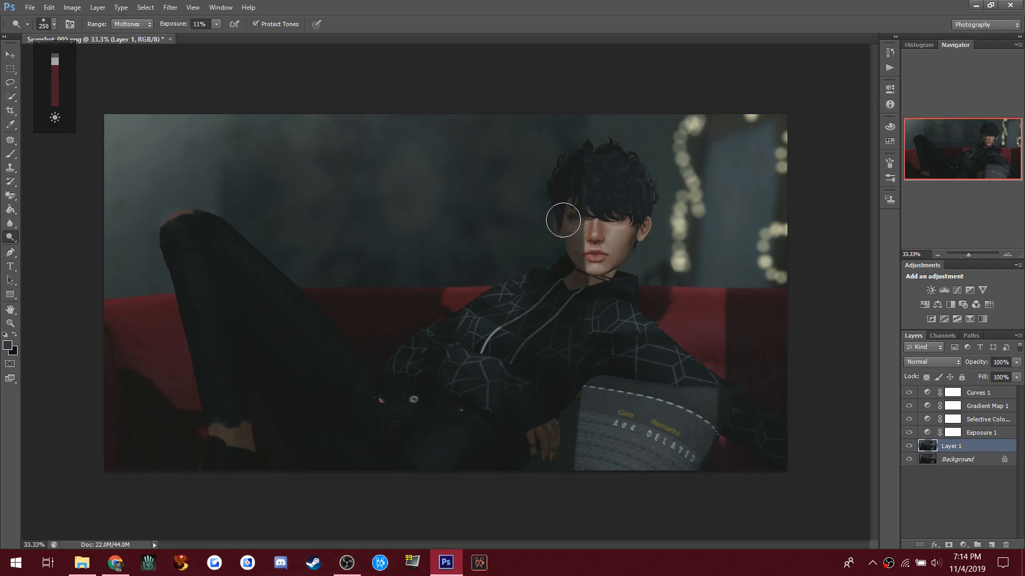
Step: Choose the Brush tool and set the foreground colour to light coral red ff8080
{"action": "left_click", "coordinate": [10, 154]}
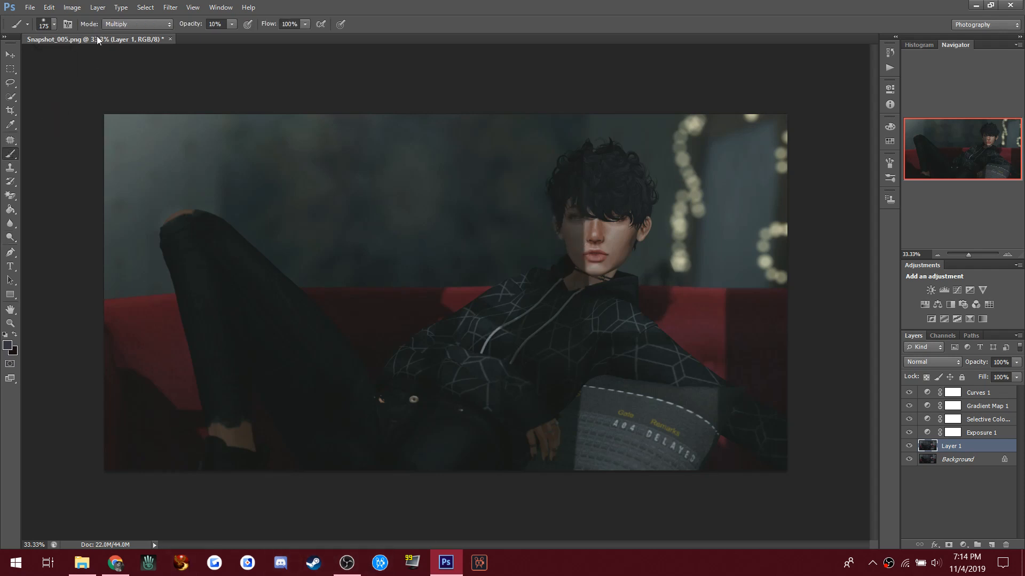
{"action": "left_click", "coordinate": [8, 346]}
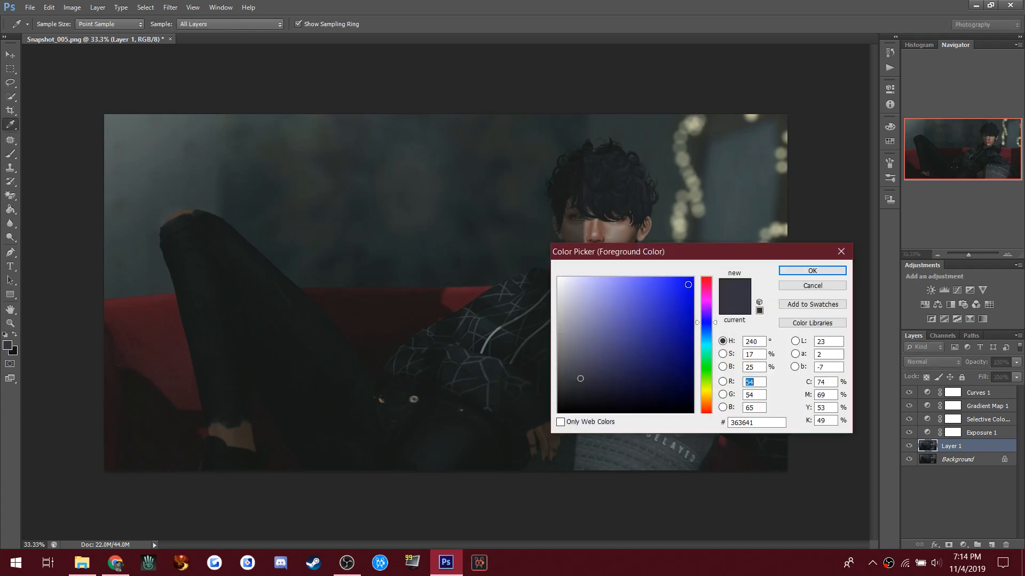
{"action": "left_click", "coordinate": [706, 284]}
{"action": "left_click", "coordinate": [644, 278]}
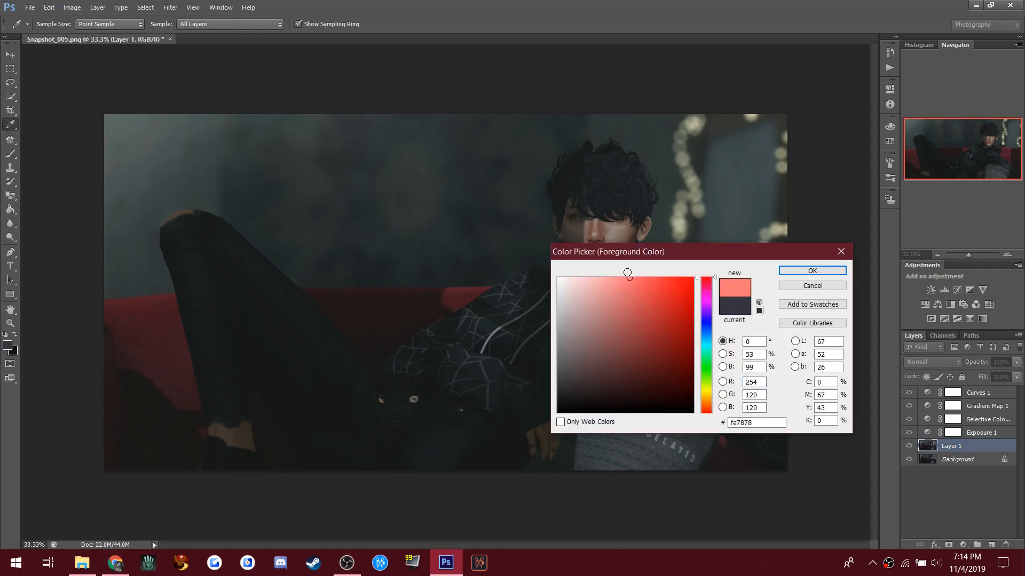
{"action": "left_click", "coordinate": [812, 271]}
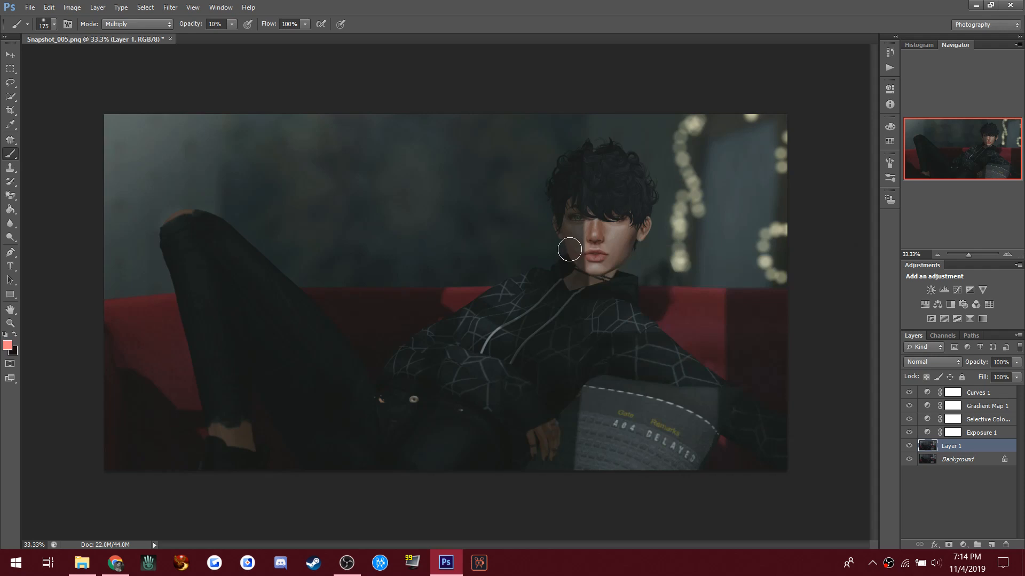
Step: Paint a blush across the cheeks with a 125 px Multiply brush at 10% opacity and inspect the face up close
{"action": "key", "text": "bracketleft"}
{"action": "key", "text": "bracketleft"}
{"action": "mouse_move", "coordinate": [615, 237]}
{"action": "left_mouse_down"}
{"action": "mouse_move", "coordinate": [566, 233]}
{"action": "mouse_move", "coordinate": [558, 219]}
{"action": "mouse_move", "coordinate": [587, 249]}
{"action": "mouse_move", "coordinate": [561, 216]}
{"action": "mouse_move", "coordinate": [571, 237]}
{"action": "mouse_move", "coordinate": [564, 204]}
{"action": "mouse_move", "coordinate": [575, 263]}
{"action": "mouse_move", "coordinate": [573, 231]}
{"action": "left_mouse_up"}
{"action": "left_click", "coordinate": [7, 347]}
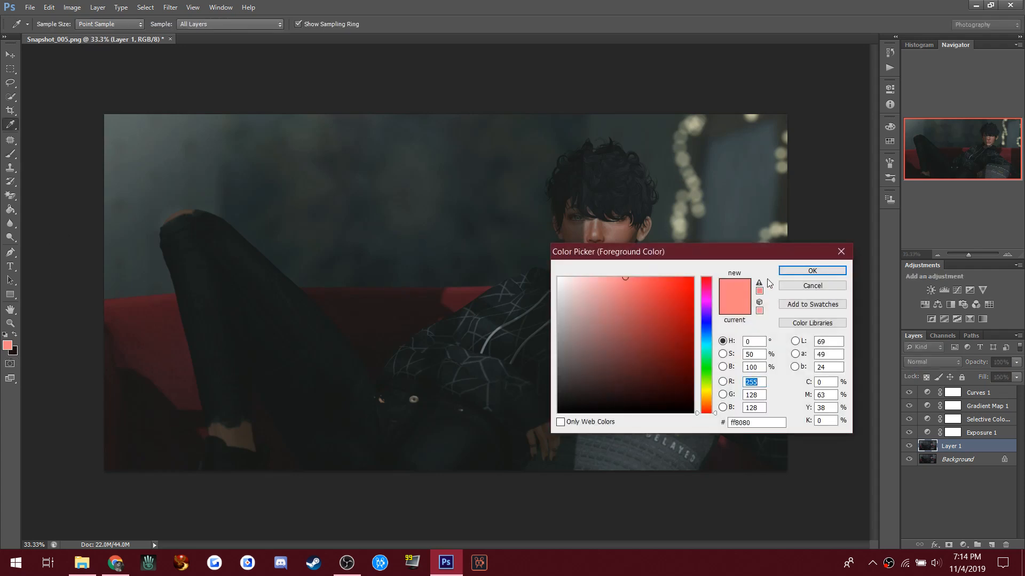
{"action": "left_click", "coordinate": [812, 271]}
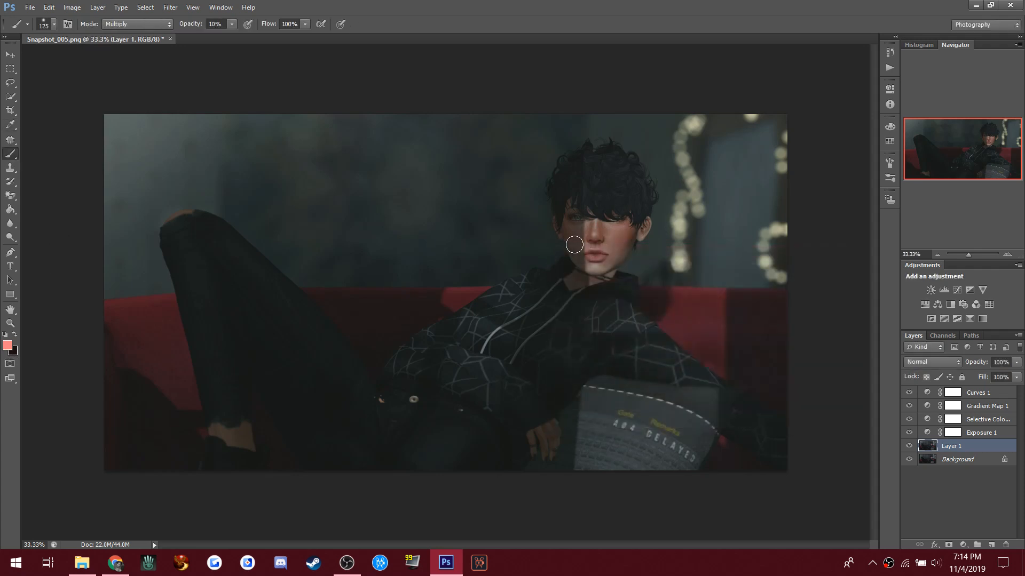
{"action": "left_click", "coordinate": [10, 323]}
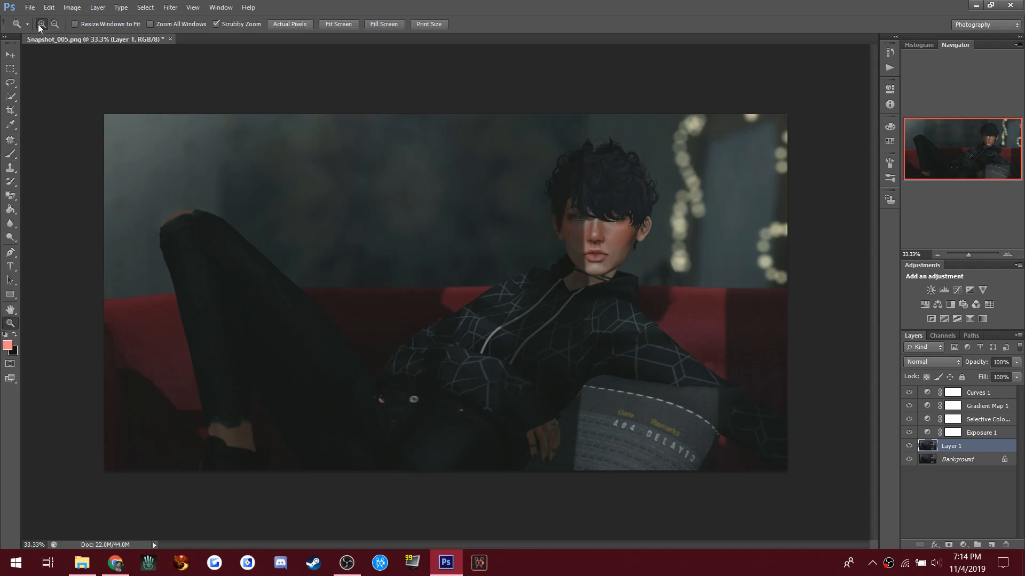
{"action": "left_click_drag", "start_coordinate": [577, 217], "coordinate": [584, 219]}
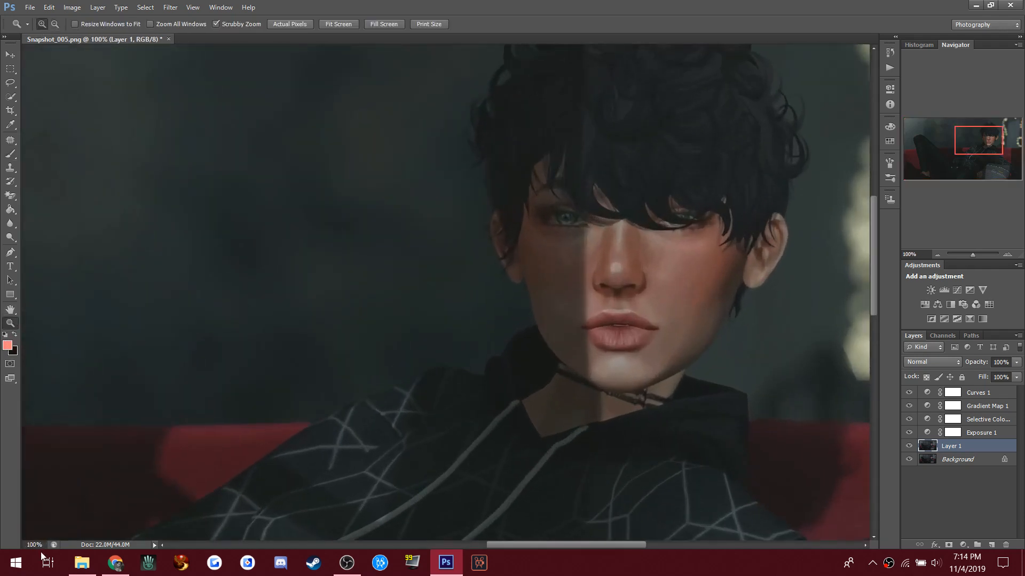
Step: Switch to Chrome, close the extra tab, search for "face coloring tones" and open the Colour Bands face reference image
{"action": "left_click", "coordinate": [116, 563]}
{"action": "left_click", "coordinate": [313, 11]}
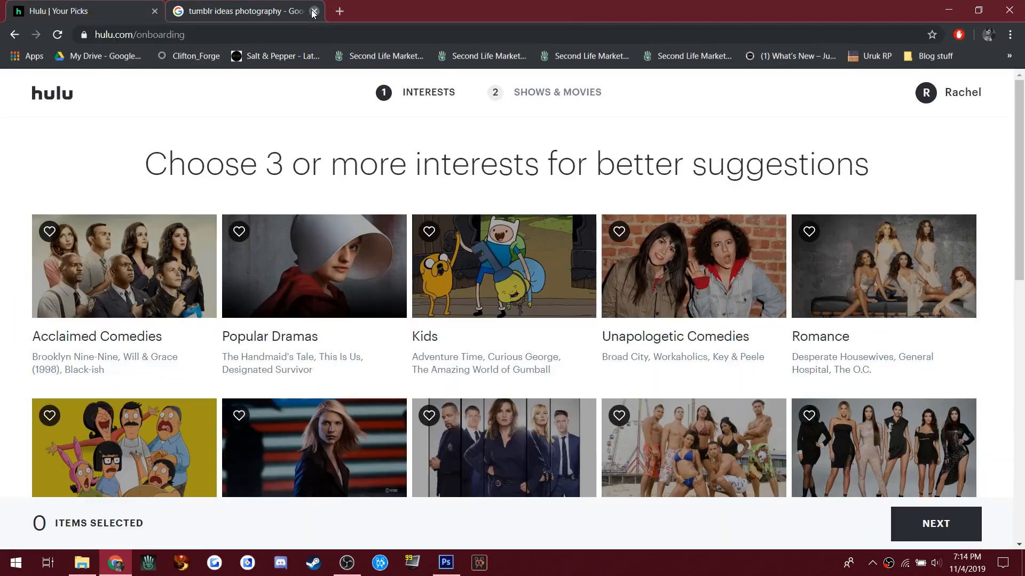
{"action": "left_click", "coordinate": [314, 11]}
{"action": "left_click", "coordinate": [216, 35]}
{"action": "type", "text": "fac"}
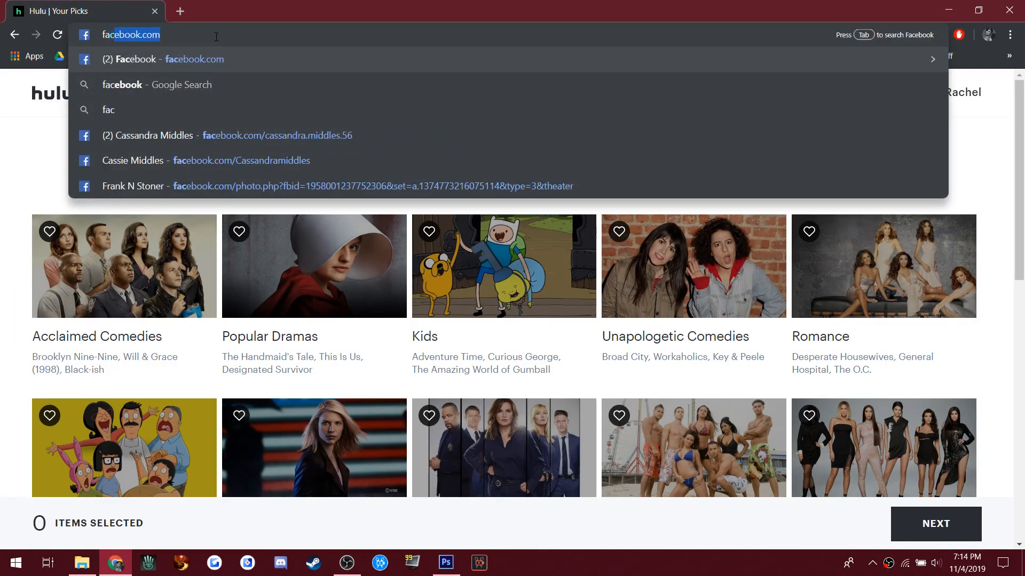
{"action": "type", "text": "e colori"}
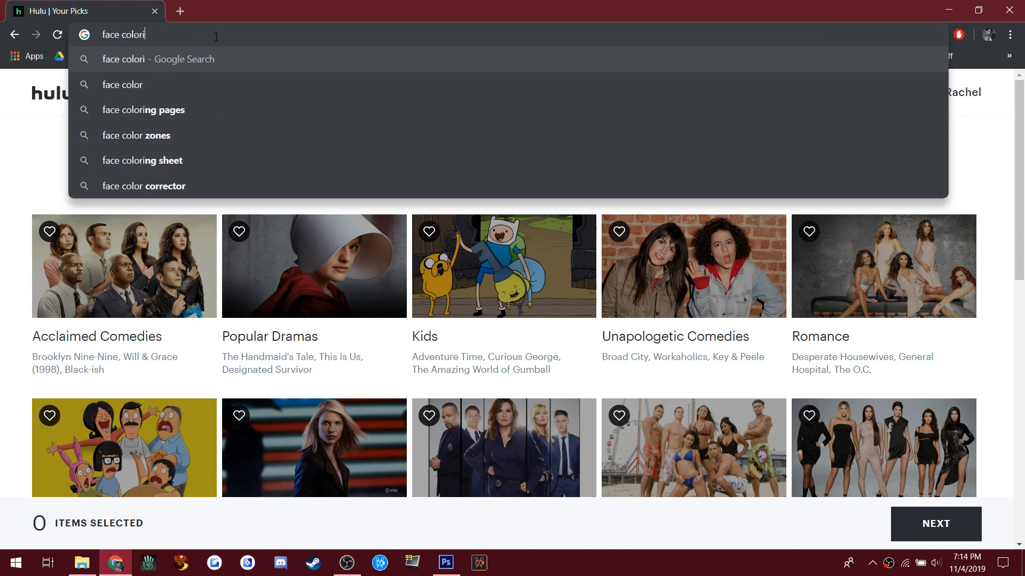
{"action": "type", "text": "ng tones"}
{"action": "key", "text": "Return"}
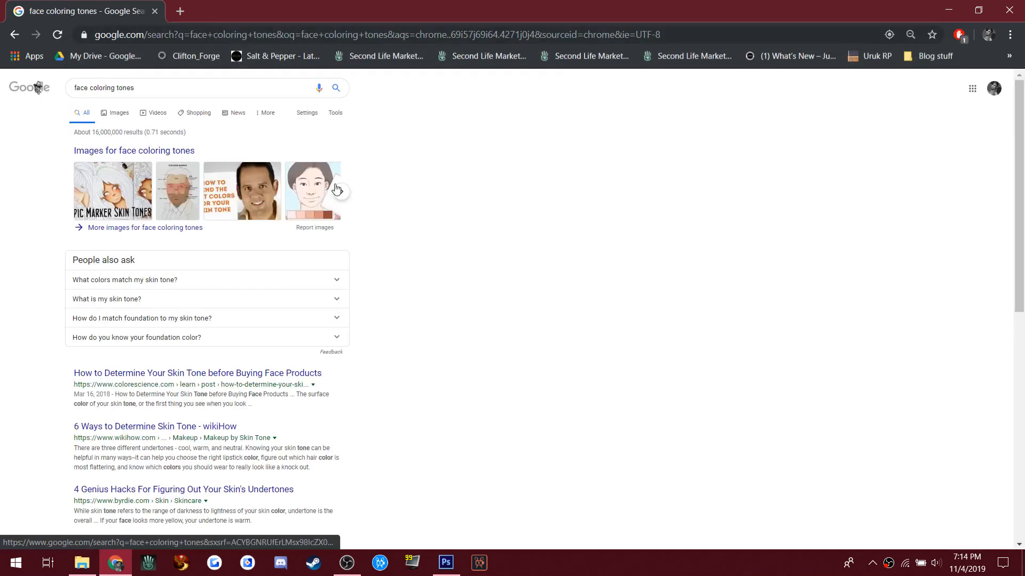
{"action": "left_click", "coordinate": [171, 170]}
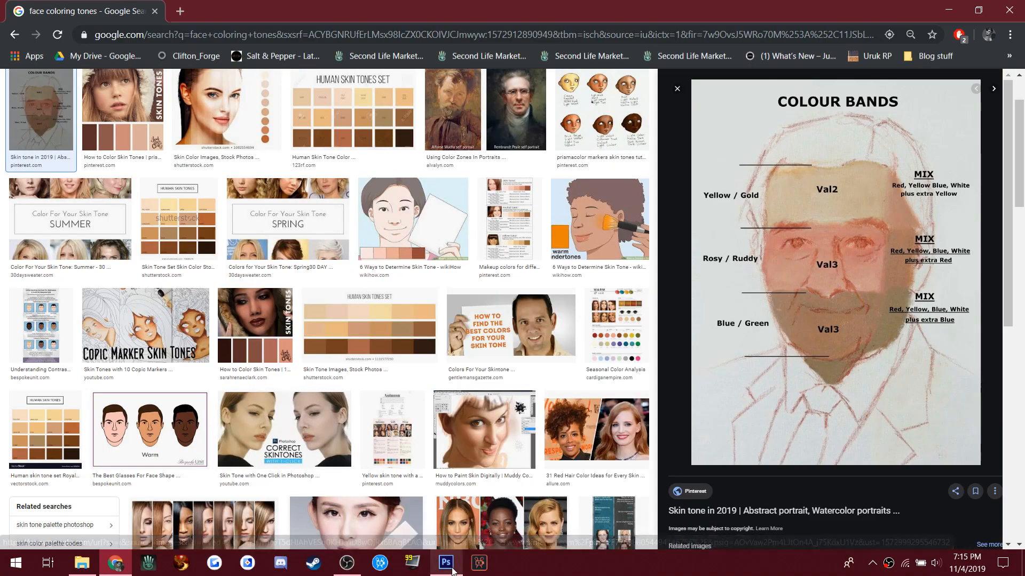
Step: Return to Photoshop, set the Brush foreground colour to light blue and tint the lower face
{"action": "left_click", "coordinate": [445, 563]}
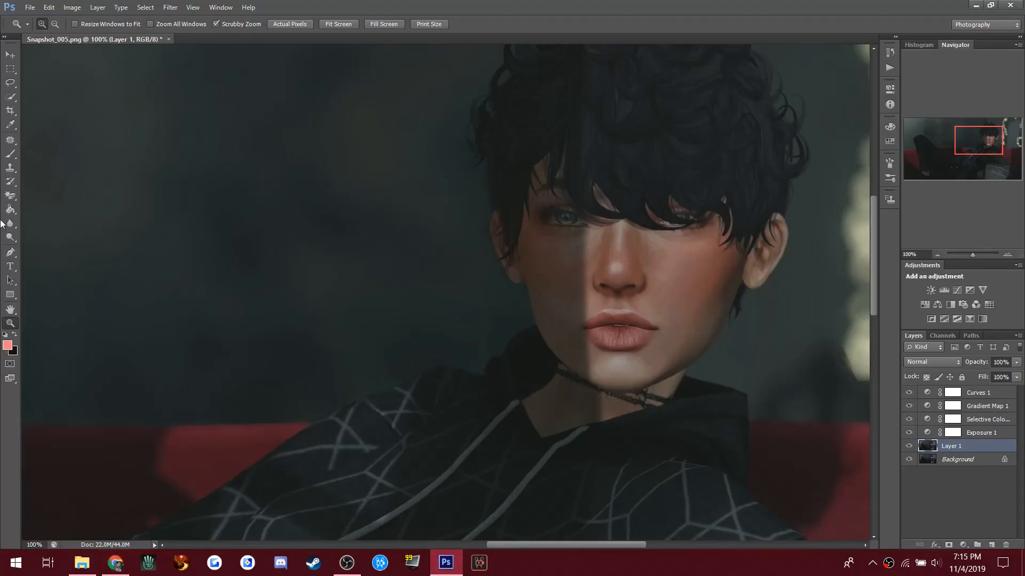
{"action": "left_click", "coordinate": [10, 156]}
{"action": "left_click", "coordinate": [8, 347]}
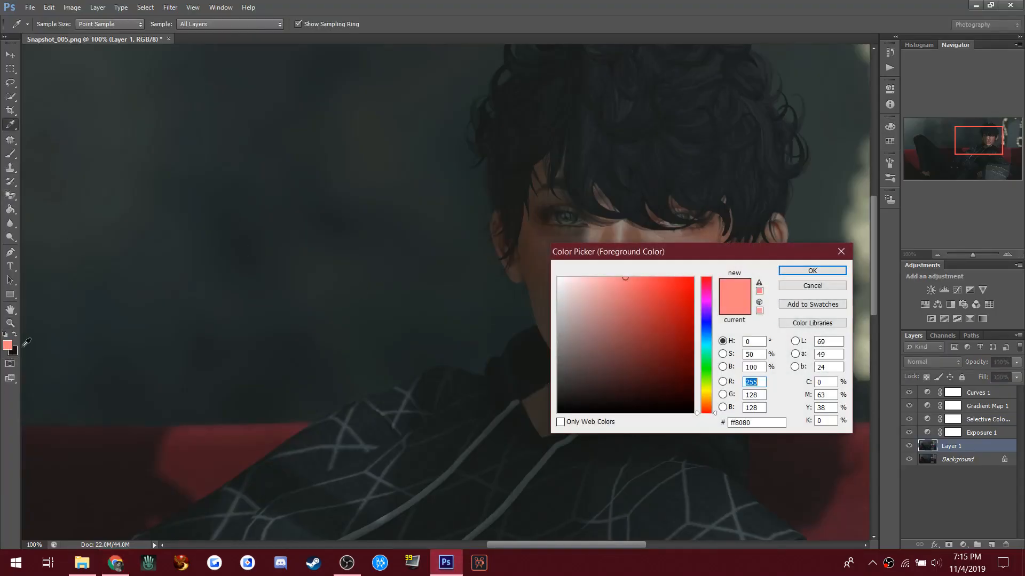
{"action": "left_click", "coordinate": [705, 333]}
{"action": "left_click_drag", "start_coordinate": [607, 298], "coordinate": [598, 286]}
{"action": "left_click", "coordinate": [784, 272]}
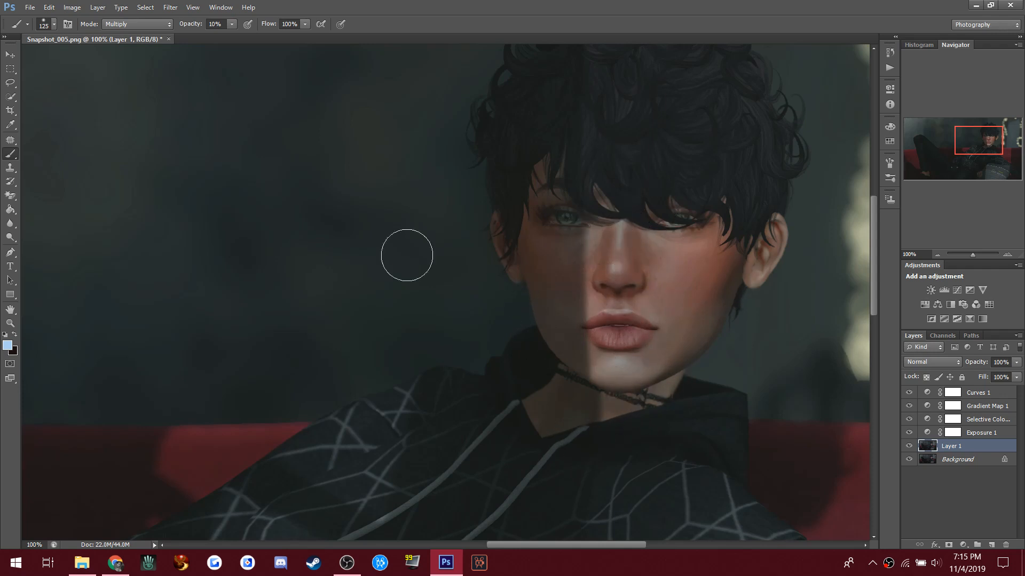
Step: Dodge the facial highlights on the chin with a 45 px Midtones brush at 11% exposure
{"action": "left_click", "coordinate": [10, 237]}
{"action": "key", "text": "bracketleft"}
{"action": "key", "text": "bracketleft"}
{"action": "key", "text": "bracketleft"}
{"action": "key", "text": "bracketleft"}
{"action": "key", "text": "bracketleft"}
{"action": "key", "text": "bracketleft"}
{"action": "key", "text": "bracketleft"}
{"action": "key", "text": "bracketleft"}
{"action": "key", "text": "bracketleft"}
{"action": "key", "text": "bracketleft"}
{"action": "key", "text": "bracketleft"}
{"action": "key", "text": "bracketleft"}
{"action": "key", "text": "bracketleft"}
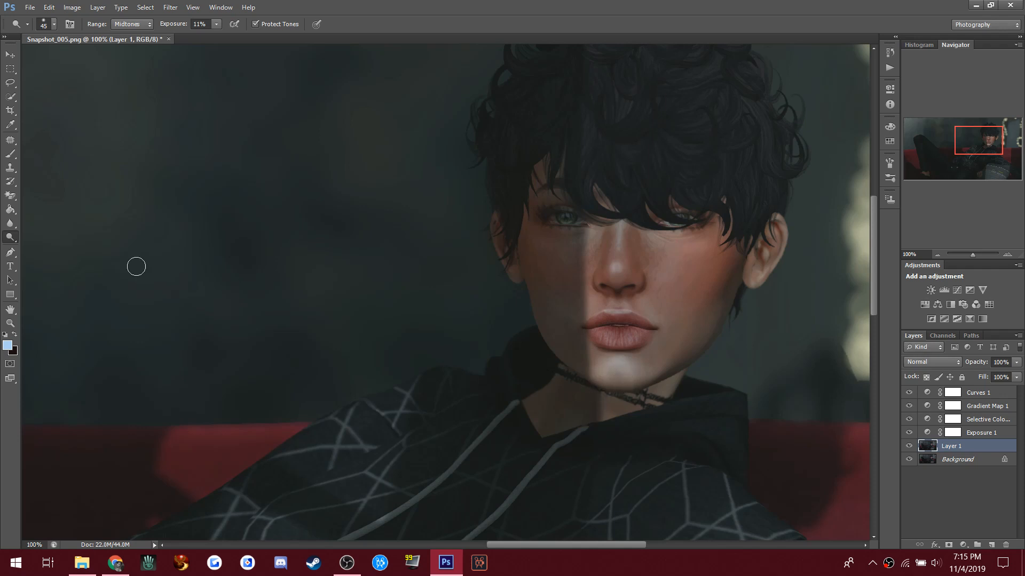
Step: Heal the pale edge above the upper lip with the Content-Aware Spot Healing Brush and undo the last stroke
{"action": "left_click", "coordinate": [9, 324]}
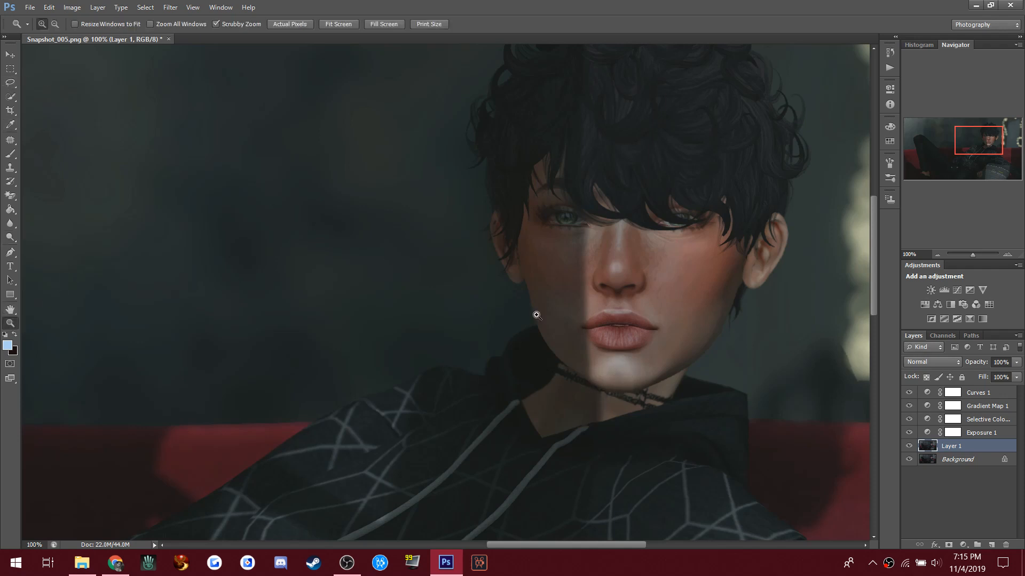
{"action": "left_click", "coordinate": [641, 318]}
{"action": "left_click", "coordinate": [642, 318]}
{"action": "left_click", "coordinate": [520, 302]}
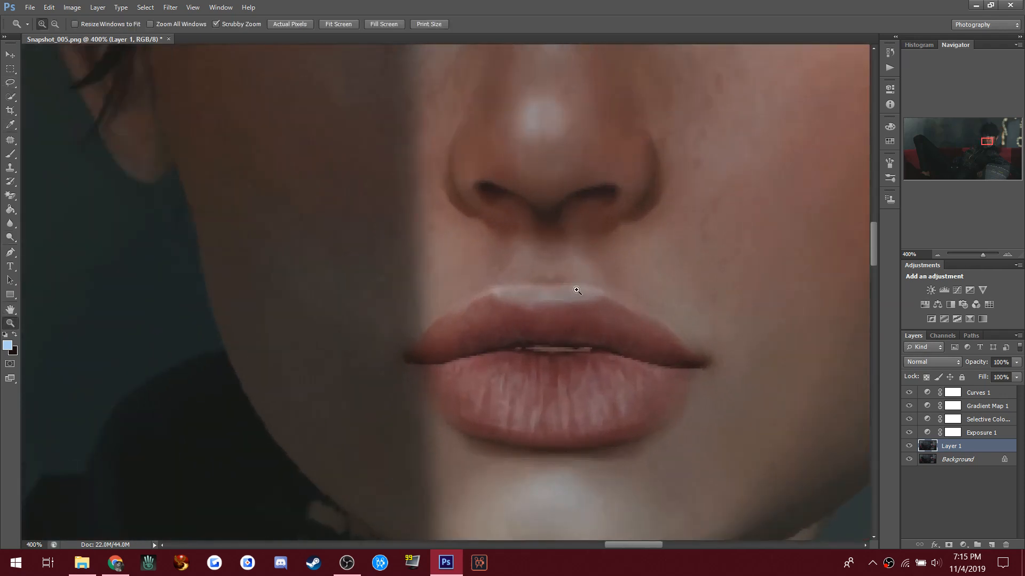
{"action": "left_click", "coordinate": [9, 140]}
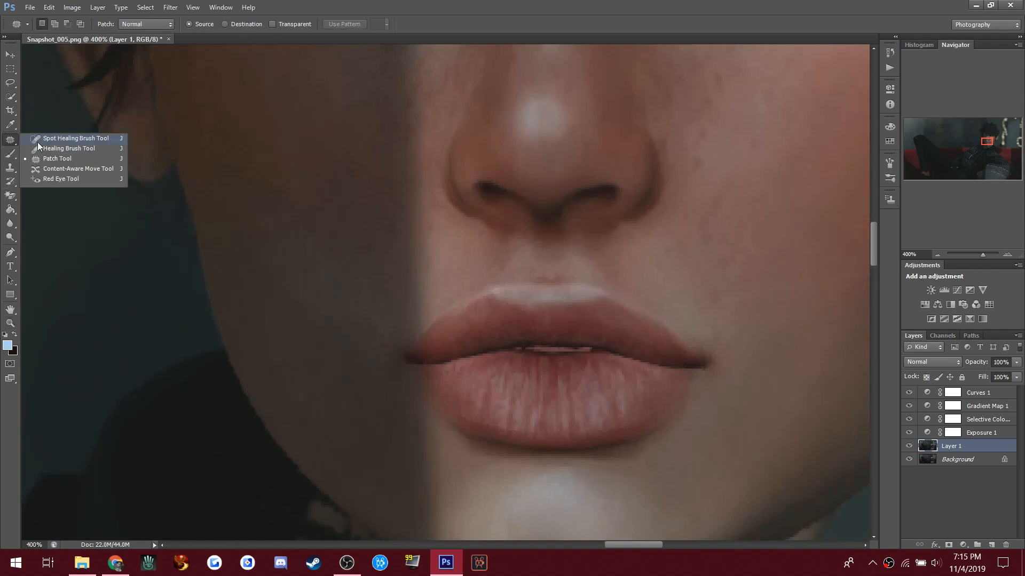
{"action": "left_click", "coordinate": [60, 141]}
{"action": "mouse_move", "coordinate": [513, 282]}
{"action": "left_mouse_down"}
{"action": "mouse_move", "coordinate": [576, 281]}
{"action": "mouse_move", "coordinate": [521, 290]}
{"action": "mouse_move", "coordinate": [584, 281]}
{"action": "left_mouse_up"}
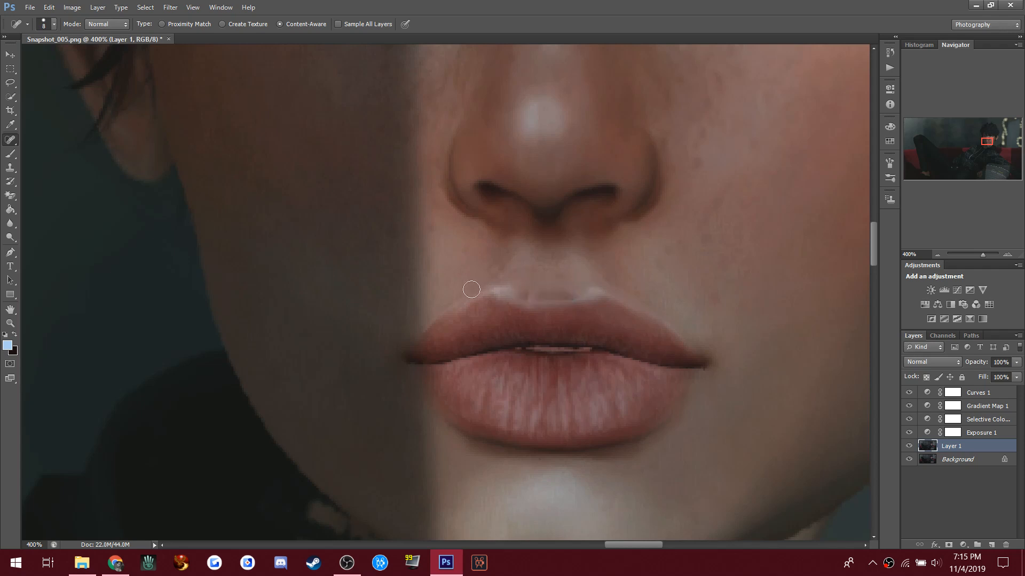
{"action": "left_click", "coordinate": [48, 4]}
{"action": "left_click", "coordinate": [59, 45]}
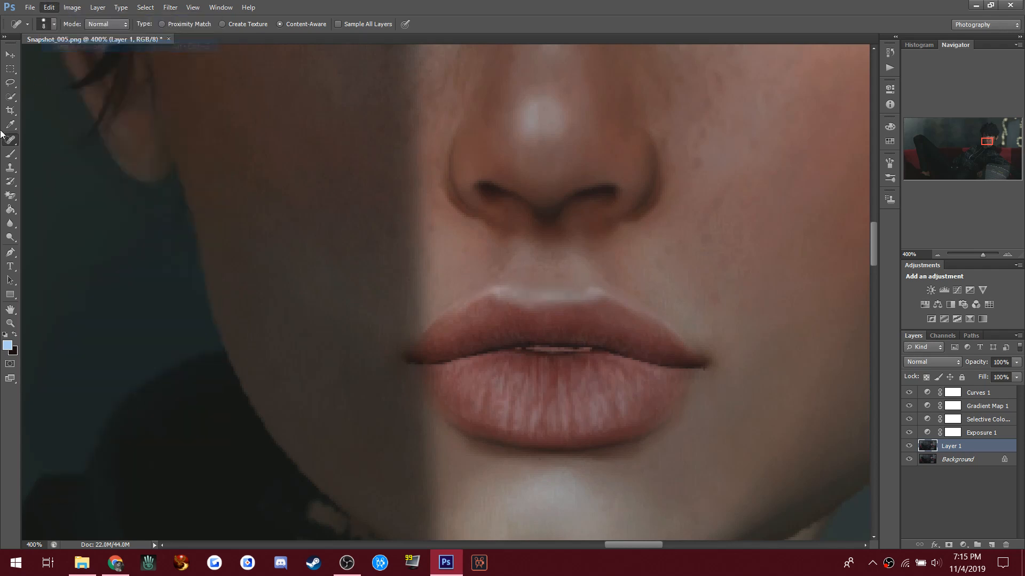
Step: Patch the skin between the nose and the upper lip with clean nearby skin using the Patch tool
{"action": "left_click", "coordinate": [11, 141]}
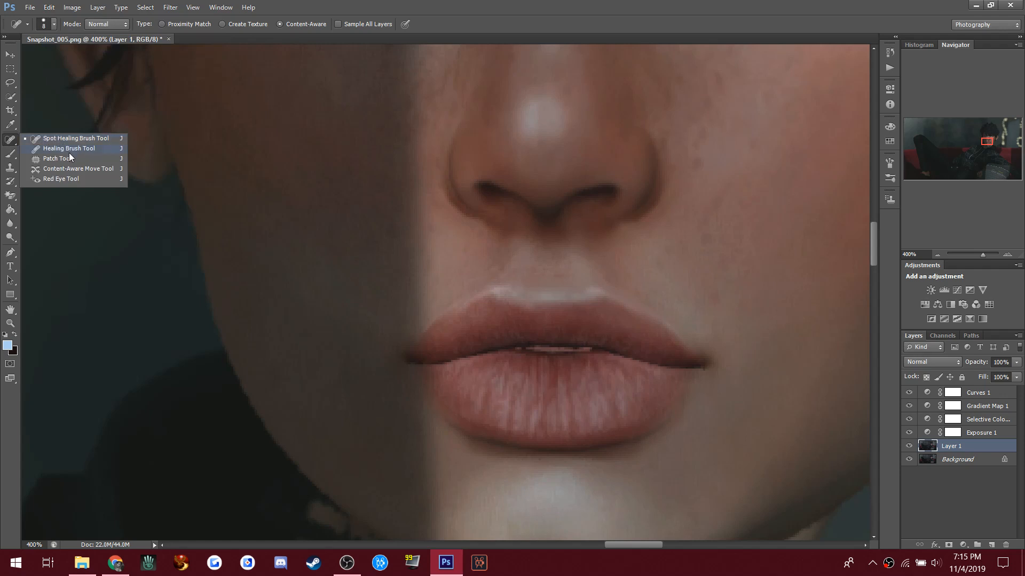
{"action": "left_click", "coordinate": [69, 158]}
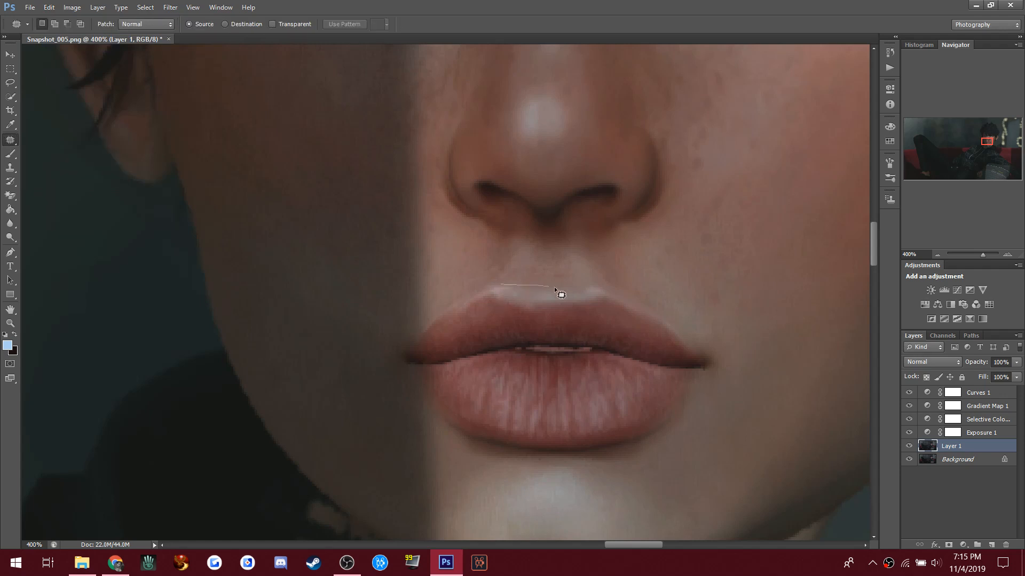
{"action": "left_click_drag", "start_coordinate": [555, 265], "coordinate": [528, 265]}
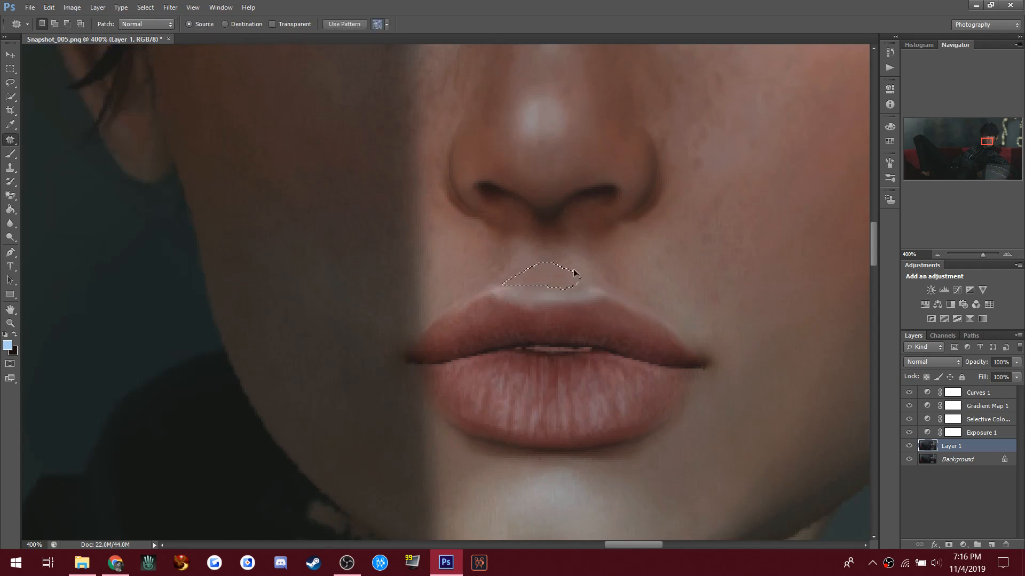
{"action": "left_click", "coordinate": [641, 253]}
Step: Patch the remaining blemishes on the lit cheek beside the nose and around the upper lip with smoother skin
{"action": "left_click_drag", "start_coordinate": [723, 193], "coordinate": [722, 193]}
{"action": "left_click_drag", "start_coordinate": [704, 248], "coordinate": [786, 156]}
{"action": "left_click", "coordinate": [800, 162]}
{"action": "mouse_move", "coordinate": [755, 214]}
{"action": "left_mouse_down"}
{"action": "mouse_move", "coordinate": [842, 201]}
{"action": "mouse_move", "coordinate": [765, 214]}
{"action": "left_mouse_up"}
{"action": "left_click_drag", "start_coordinate": [768, 266], "coordinate": [783, 181]}
{"action": "mouse_move", "coordinate": [802, 286]}
{"action": "left_mouse_down"}
{"action": "mouse_move", "coordinate": [843, 239]}
{"action": "mouse_move", "coordinate": [843, 190]}
{"action": "mouse_move", "coordinate": [805, 195]}
{"action": "left_mouse_up"}
{"action": "left_click", "coordinate": [806, 189]}
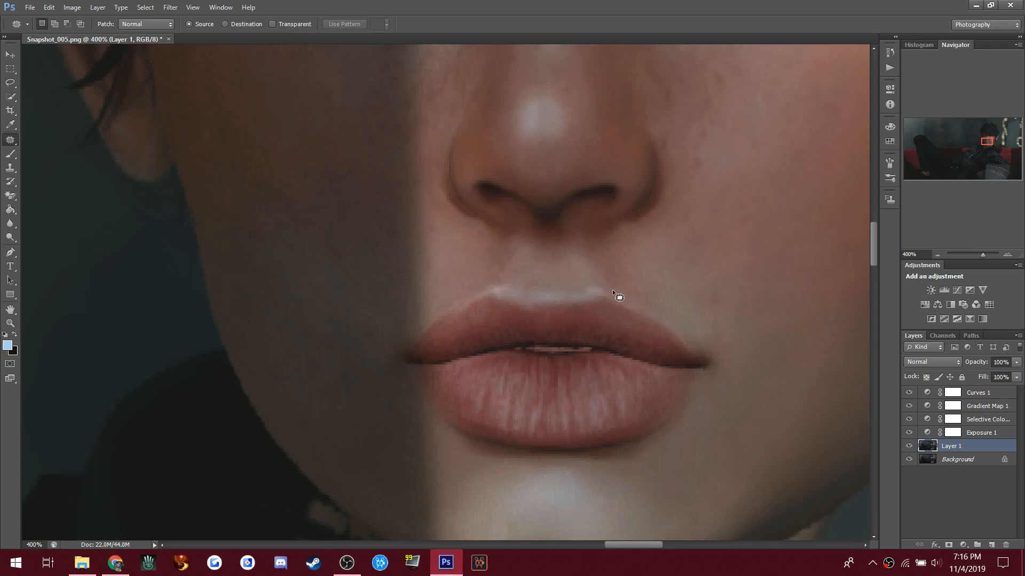
{"action": "mouse_move", "coordinate": [703, 321]}
{"action": "left_mouse_down"}
{"action": "mouse_move", "coordinate": [617, 288]}
{"action": "mouse_move", "coordinate": [675, 233]}
{"action": "left_mouse_up"}
{"action": "left_click", "coordinate": [760, 187]}
{"action": "left_click_drag", "start_coordinate": [535, 275], "coordinate": [470, 264]}
{"action": "left_click", "coordinate": [469, 263]}
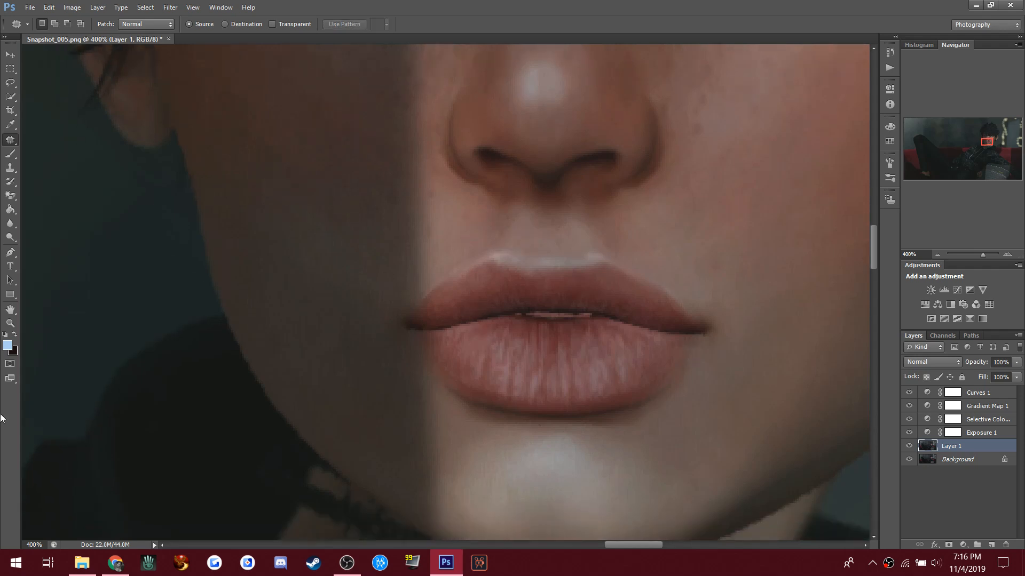
Step: Soften the outline of the lips with a 20 px Blur brush at 78% strength
{"action": "left_click", "coordinate": [10, 224]}
{"action": "key", "text": "bracketleft"}
{"action": "key", "text": "bracketleft"}
{"action": "key", "text": "bracketleft"}
{"action": "key", "text": "bracketleft"}
{"action": "key", "text": "bracketleft"}
{"action": "key", "text": "bracketleft"}
{"action": "key", "text": "bracketleft"}
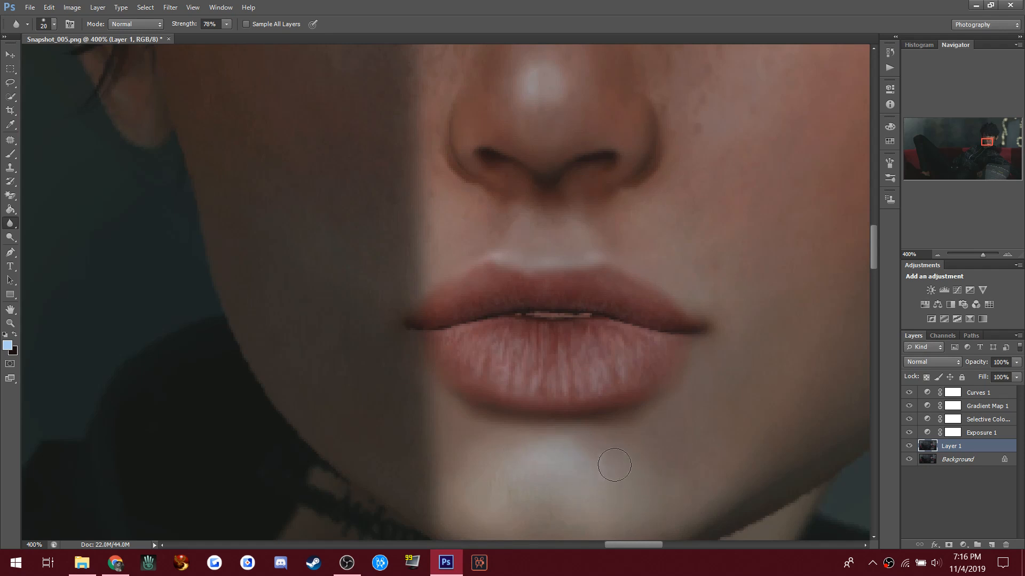
Step: Try burning the fold under the shaded eye with a 15 px Shadows brush at 9% exposure and undo the last stroke
{"action": "scroll", "coordinate": [615, 465], "scroll_direction": "up", "scroll_amount": 10}
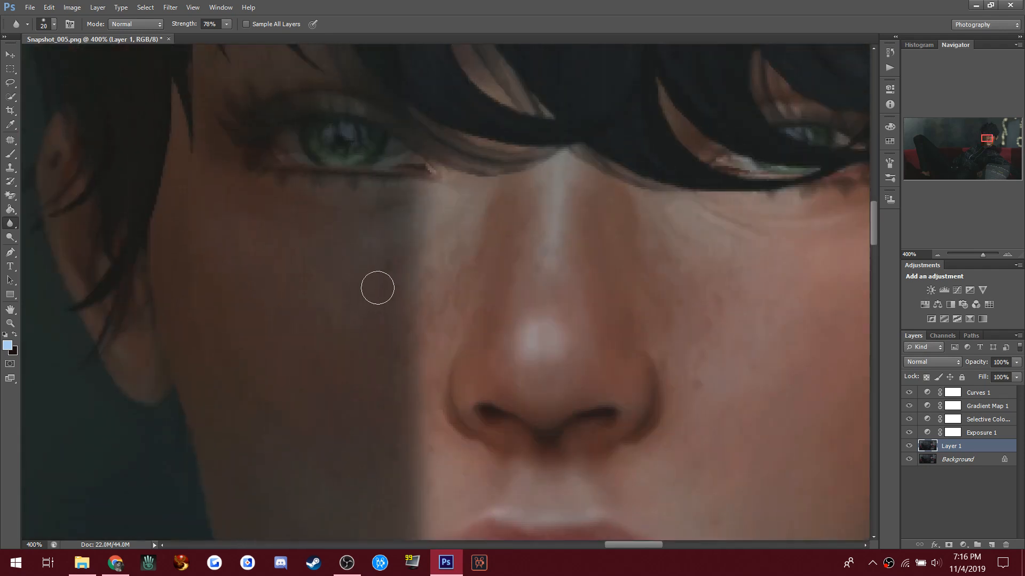
{"action": "scroll", "coordinate": [291, 261], "scroll_direction": "down", "scroll_amount": 3}
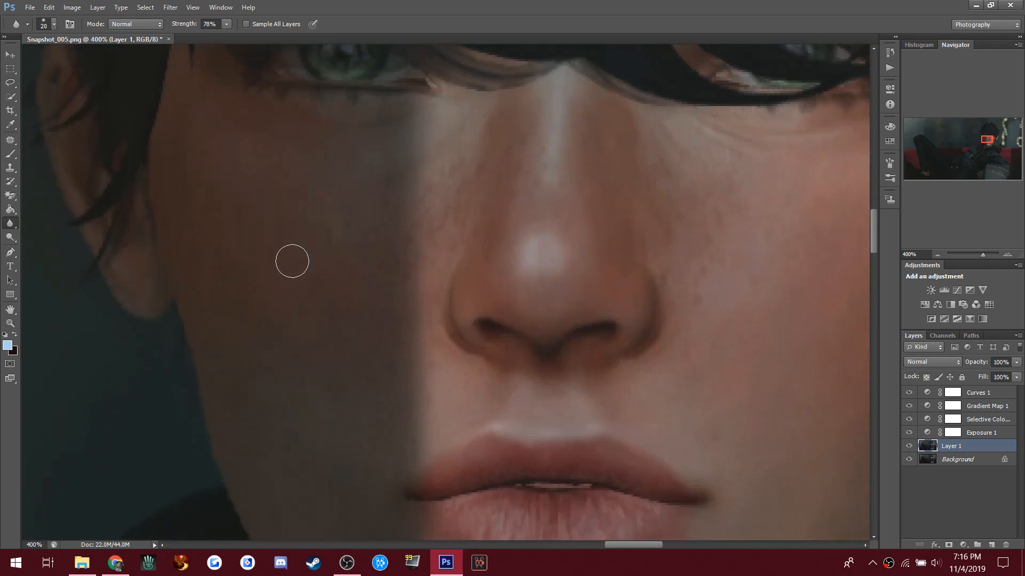
{"action": "scroll", "coordinate": [292, 261], "scroll_direction": "down", "scroll_amount": 1}
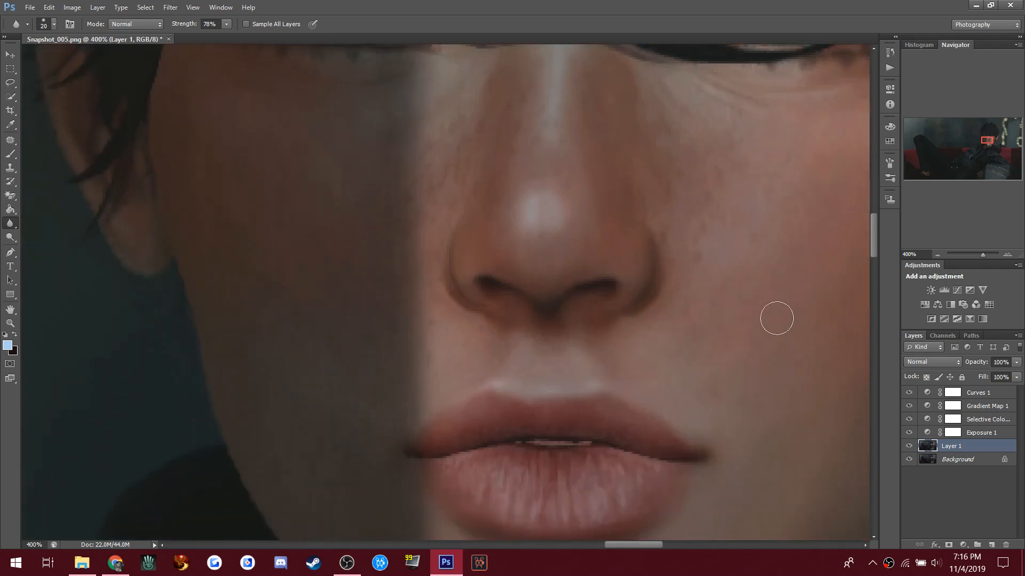
{"action": "scroll", "coordinate": [462, 255], "scroll_direction": "up", "scroll_amount": 1}
{"action": "scroll", "coordinate": [462, 255], "scroll_direction": "up", "scroll_amount": 1}
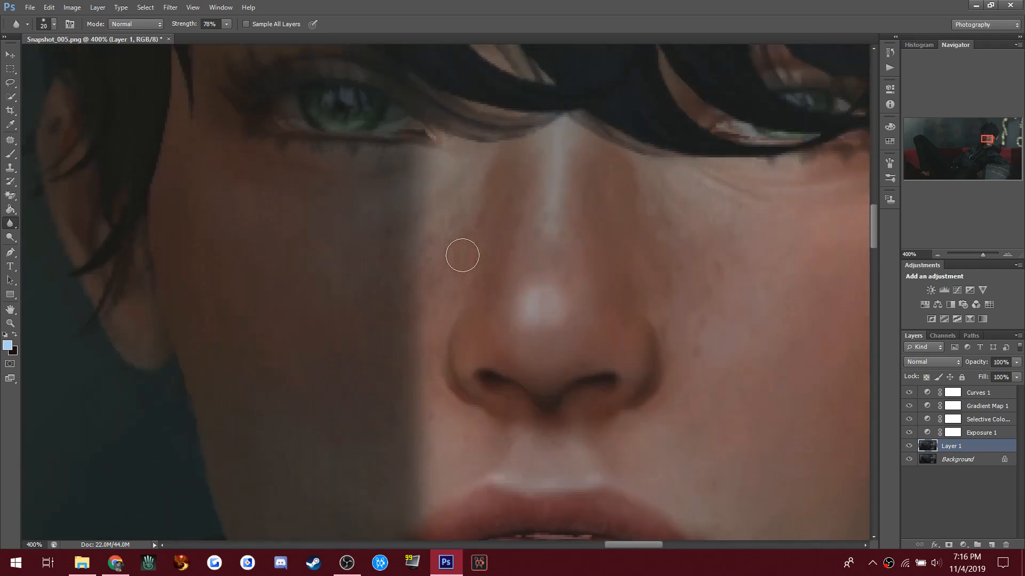
{"action": "left_click", "coordinate": [11, 237]}
{"action": "left_click", "coordinate": [38, 245]}
{"action": "key", "text": "bracketleft"}
{"action": "key", "text": "bracketleft"}
{"action": "key", "text": "bracketleft"}
{"action": "key", "text": "bracketleft"}
{"action": "key", "text": "bracketleft"}
{"action": "key", "text": "bracketleft"}
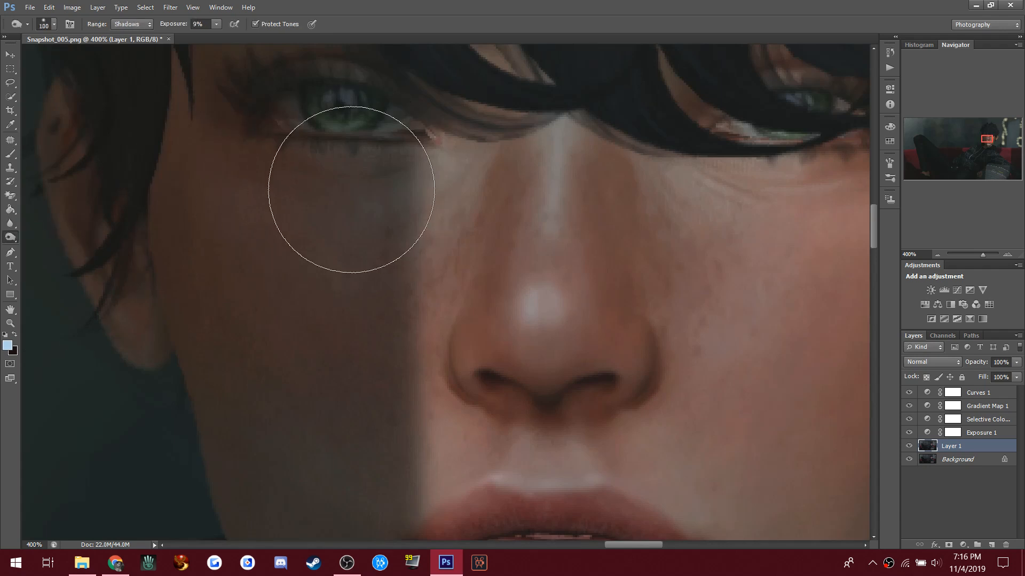
{"action": "key", "text": "bracketleft"}
{"action": "left_click_drag", "start_coordinate": [315, 245], "coordinate": [408, 227]}
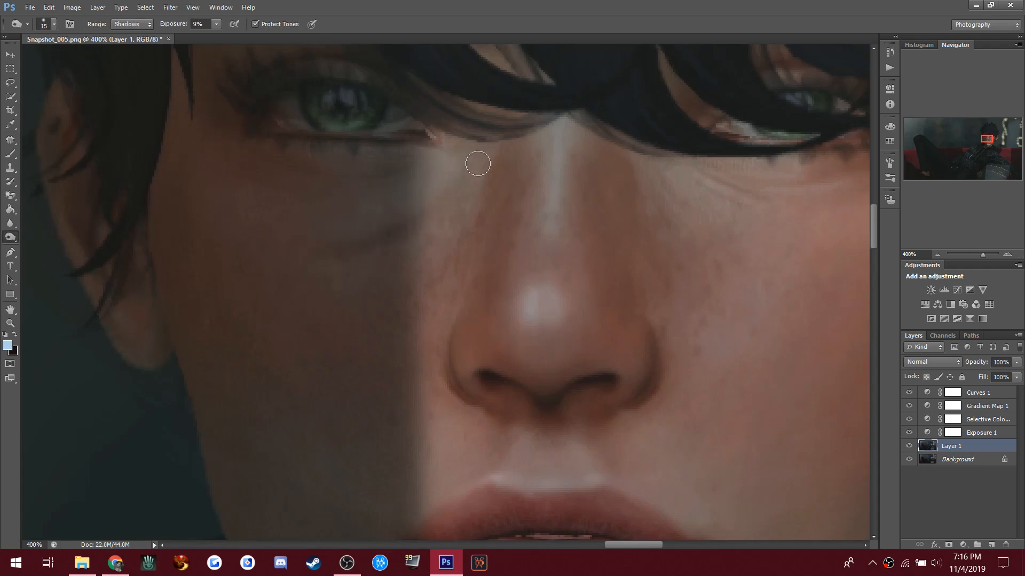
{"action": "left_click", "coordinate": [49, 8]}
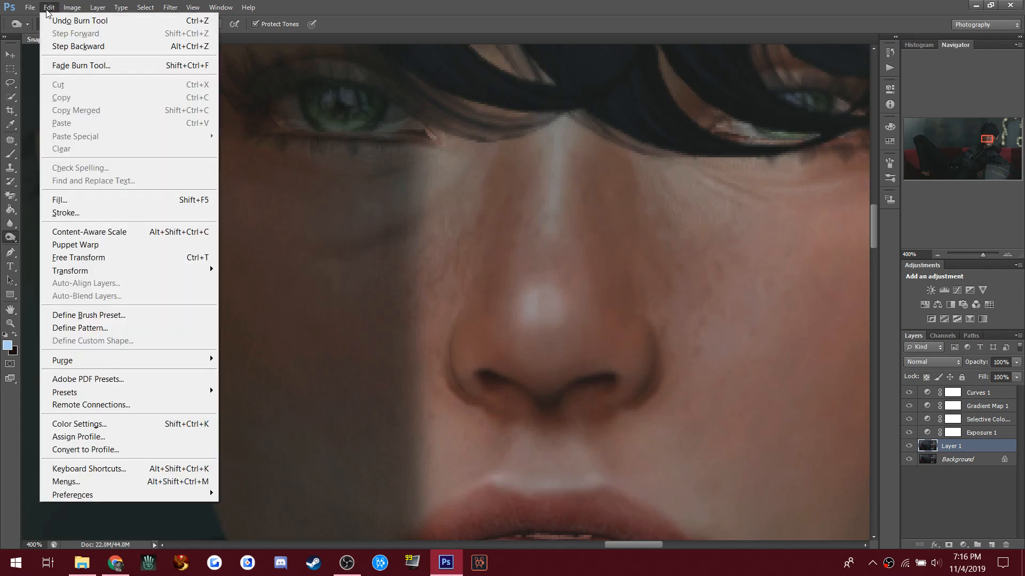
{"action": "left_click", "coordinate": [67, 43]}
Step: Try burning the under-eye creases and upper cheek beside the nose with the Burn tool set to Midtones, 35 px and 9% exposure
{"action": "left_click", "coordinate": [146, 24]}
{"action": "left_click", "coordinate": [139, 45]}
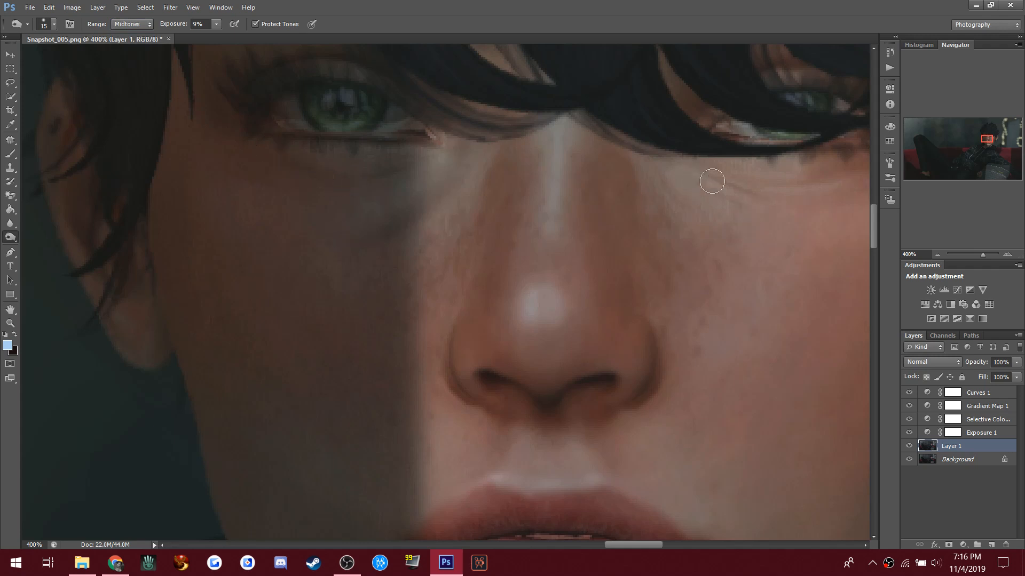
{"action": "key", "text": "bracketright"}
{"action": "key", "text": "bracketright"}
{"action": "key", "text": "bracketright"}
{"action": "key", "text": "bracketright"}
{"action": "mouse_move", "coordinate": [669, 186]}
{"action": "left_mouse_down"}
{"action": "mouse_move", "coordinate": [730, 263]}
{"action": "mouse_move", "coordinate": [670, 178]}
{"action": "mouse_move", "coordinate": [764, 275]}
{"action": "left_mouse_up"}
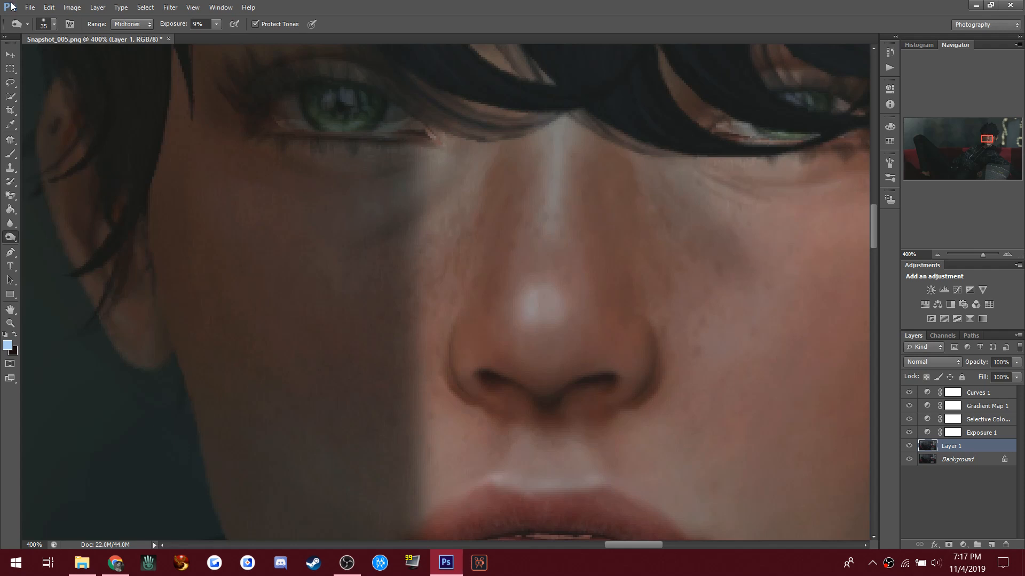
Step: Step back through the last four burn strokes around the eyes and nose
{"action": "left_click", "coordinate": [48, 7]}
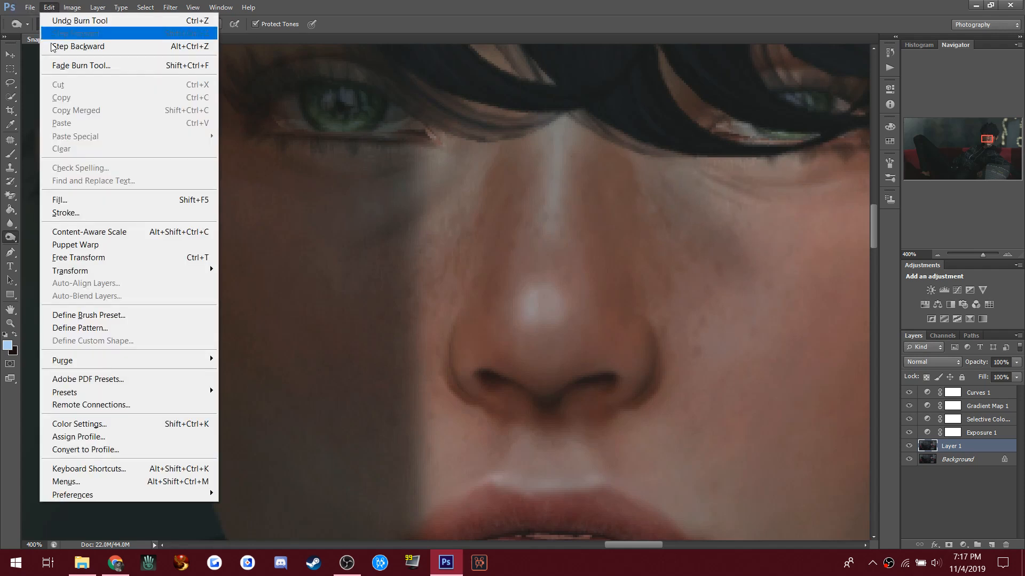
{"action": "left_click", "coordinate": [58, 46]}
{"action": "left_click", "coordinate": [48, 7]}
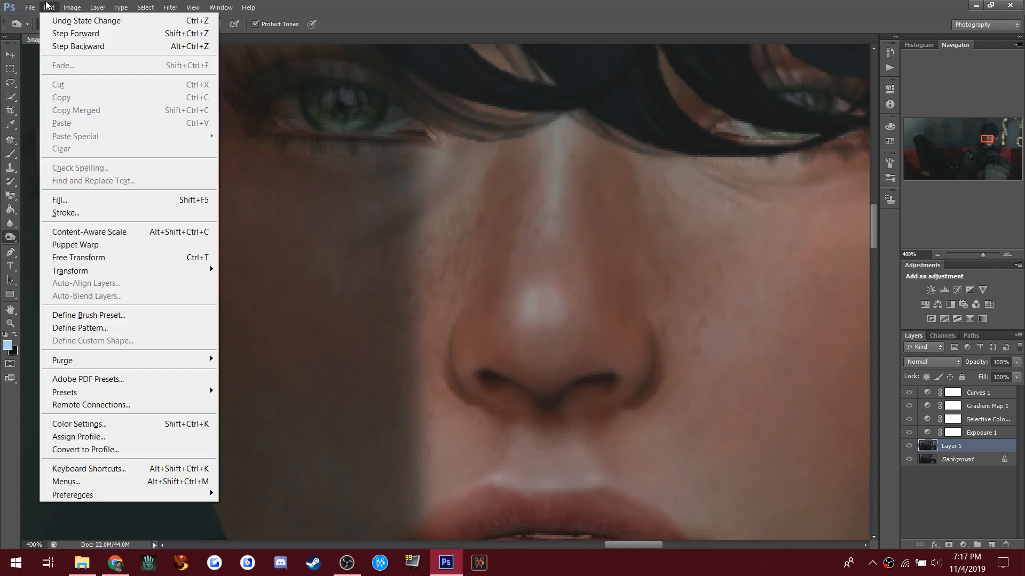
{"action": "left_click", "coordinate": [58, 47]}
{"action": "left_click", "coordinate": [49, 8]}
{"action": "left_click", "coordinate": [62, 47]}
{"action": "left_click", "coordinate": [49, 7]}
{"action": "left_click", "coordinate": [62, 47]}
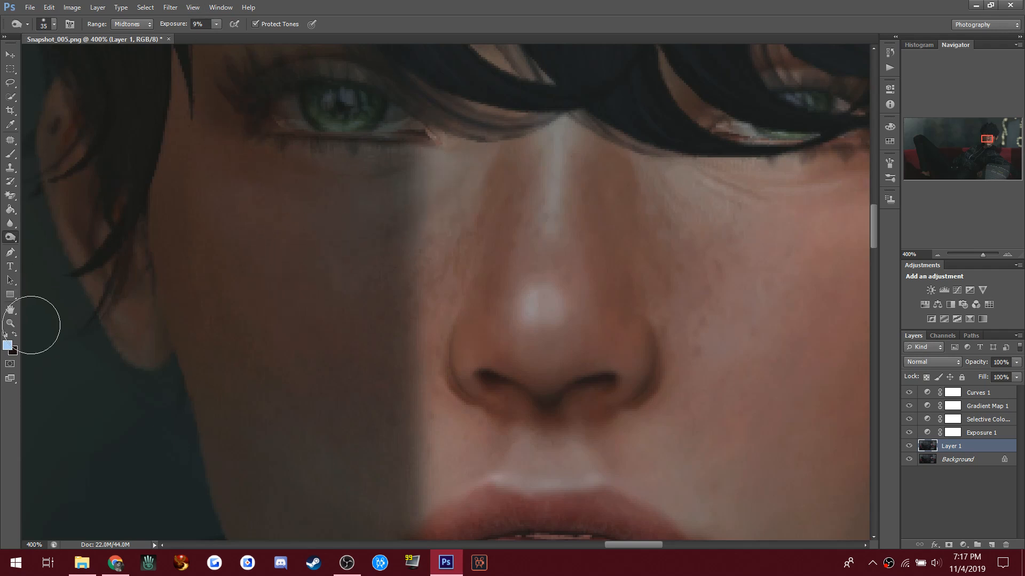
Step: Burn the facial shading at 100% view with a 35 px Midtones brush at 9% exposure, stepping backward and forward to compare the strokes
{"action": "left_click", "coordinate": [11, 323]}
{"action": "left_click", "coordinate": [360, 454]}
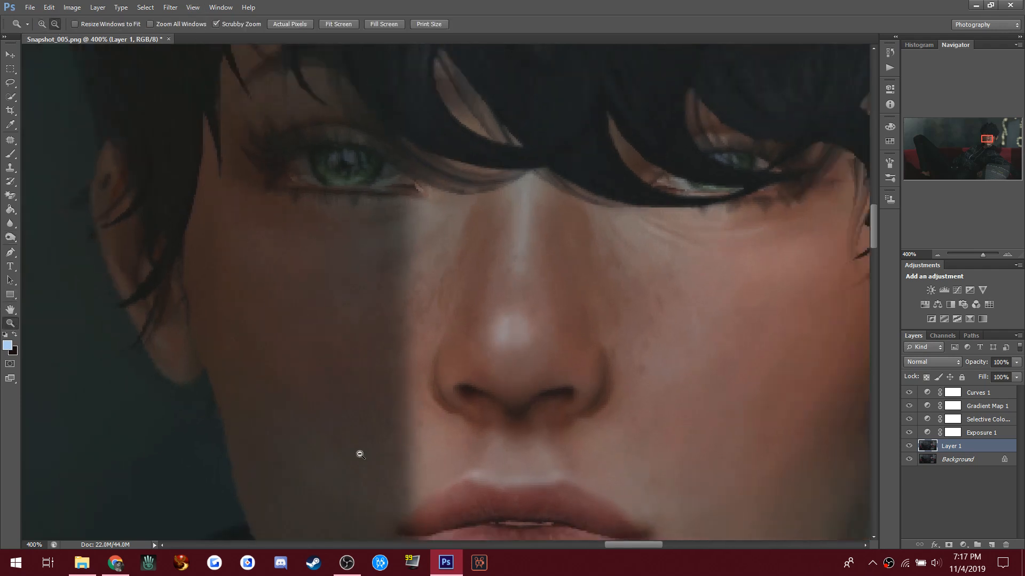
{"action": "left_click", "coordinate": [360, 454]}
{"action": "left_click", "coordinate": [360, 454]}
{"action": "scroll", "coordinate": [359, 454], "scroll_direction": "down", "scroll_amount": 6}
{"action": "scroll", "coordinate": [360, 454], "scroll_direction": "down", "scroll_amount": 1}
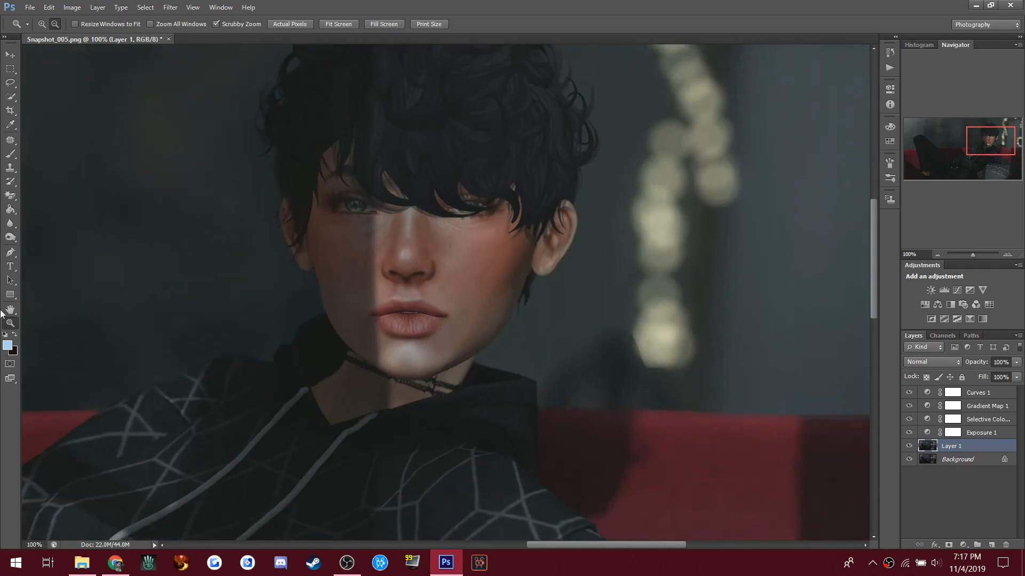
{"action": "left_click", "coordinate": [7, 239]}
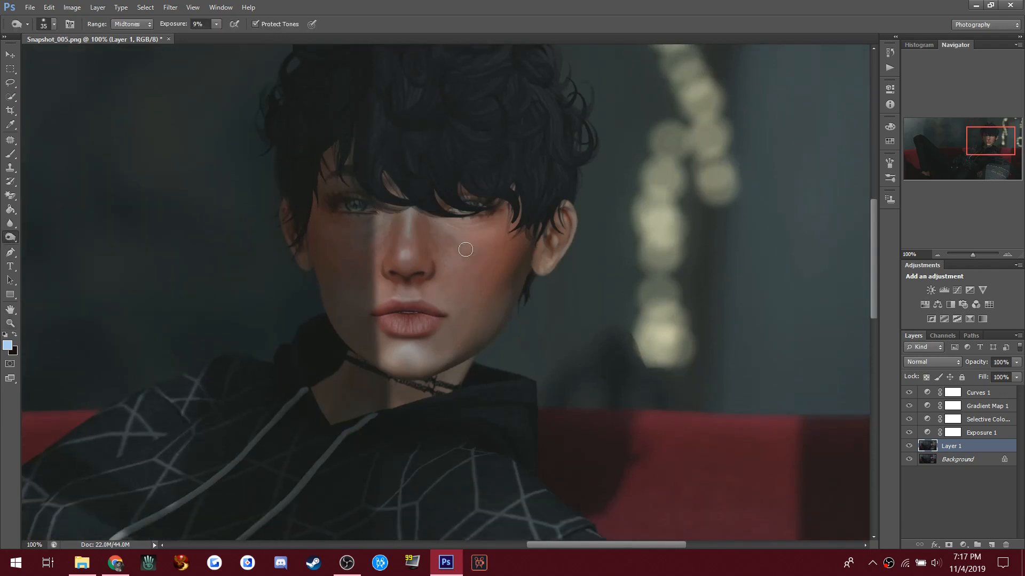
{"action": "left_click", "coordinate": [49, 8]}
{"action": "left_click", "coordinate": [53, 19]}
{"action": "left_click", "coordinate": [48, 8]}
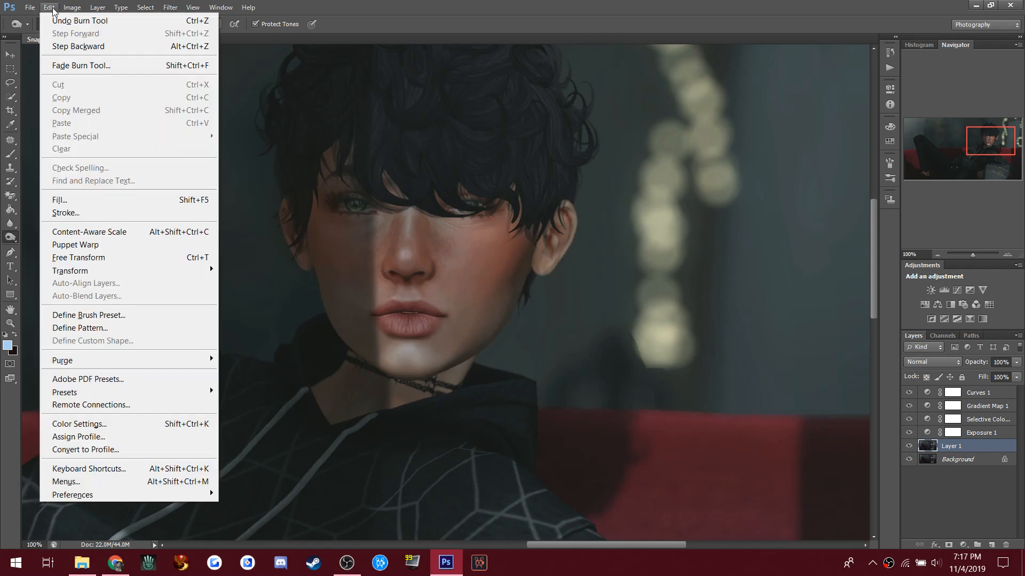
{"action": "left_click", "coordinate": [59, 42]}
{"action": "left_click", "coordinate": [43, 8]}
{"action": "left_click", "coordinate": [59, 30]}
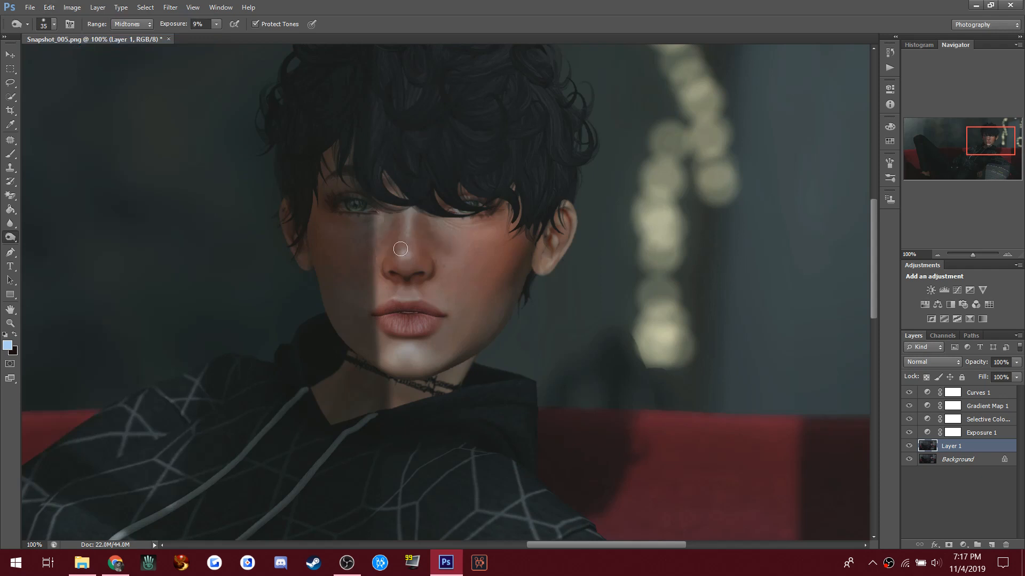
Step: Undo the last two burn strokes on the face
{"action": "left_click", "coordinate": [48, 8]}
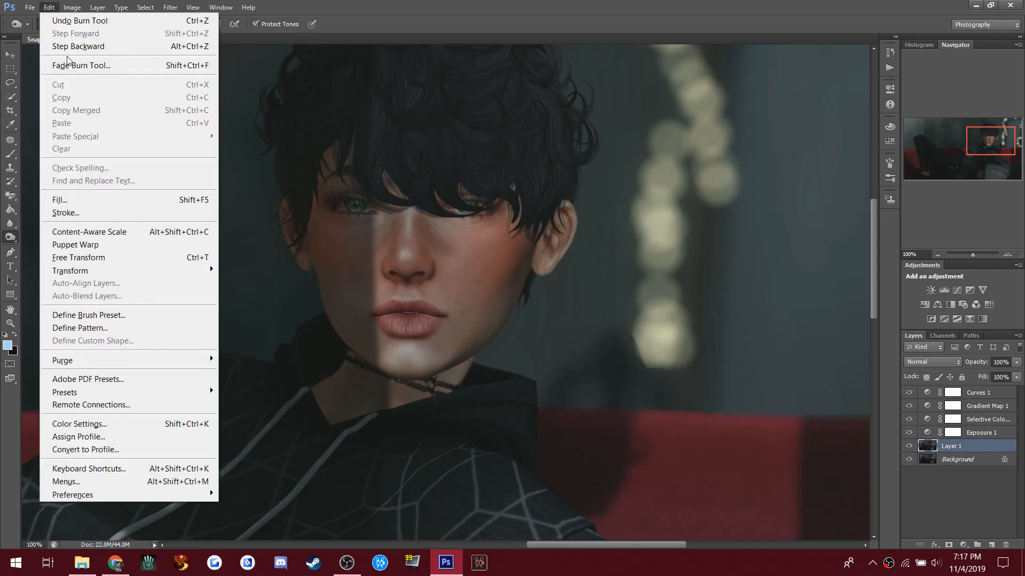
{"action": "left_click", "coordinate": [62, 47]}
{"action": "left_click", "coordinate": [49, 7]}
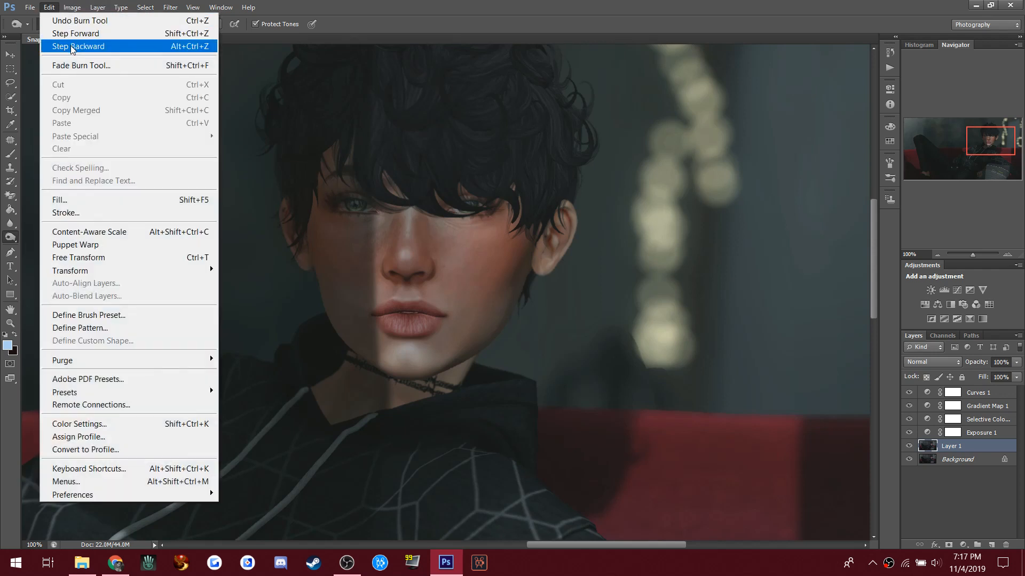
{"action": "left_click", "coordinate": [63, 47]}
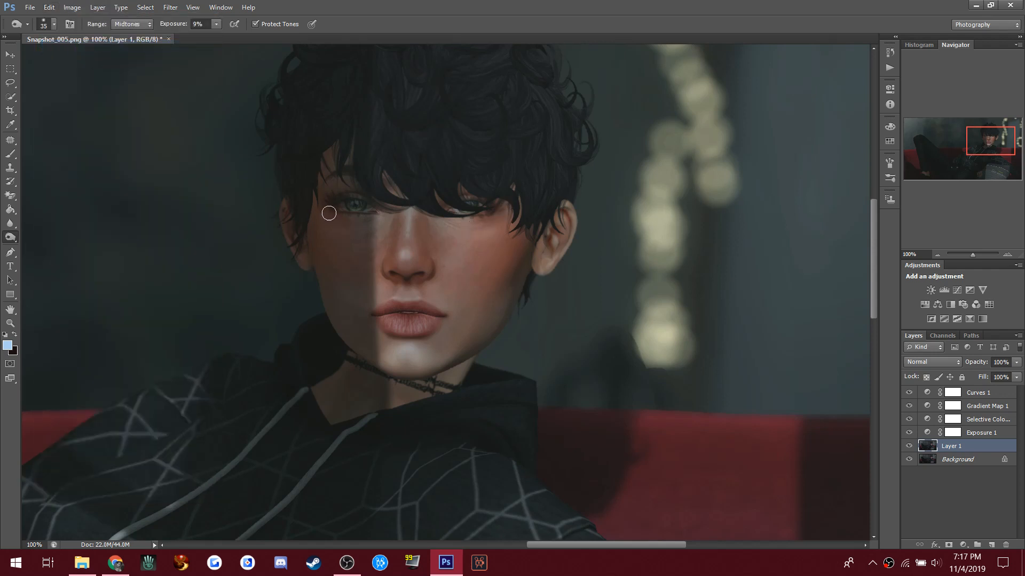
Step: Burn the under-eye area and cheeks in the Shadows range at 9% exposure, enlarging the brush to 100 px
{"action": "scroll", "coordinate": [315, 287], "scroll_direction": "down", "scroll_amount": 2}
{"action": "left_click", "coordinate": [132, 24]}
{"action": "left_click", "coordinate": [128, 32]}
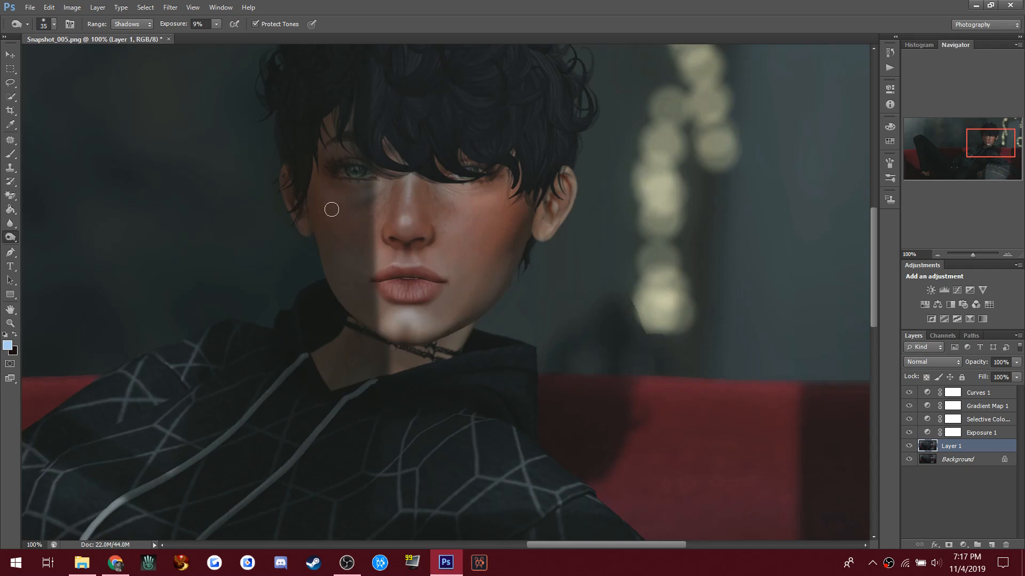
{"action": "key", "text": "bracketright"}
{"action": "key", "text": "bracketright"}
{"action": "key", "text": "bracketright"}
{"action": "key", "text": "bracketright"}
{"action": "key", "text": "bracketright"}
{"action": "key", "text": "bracketright"}
{"action": "key", "text": "bracketright"}
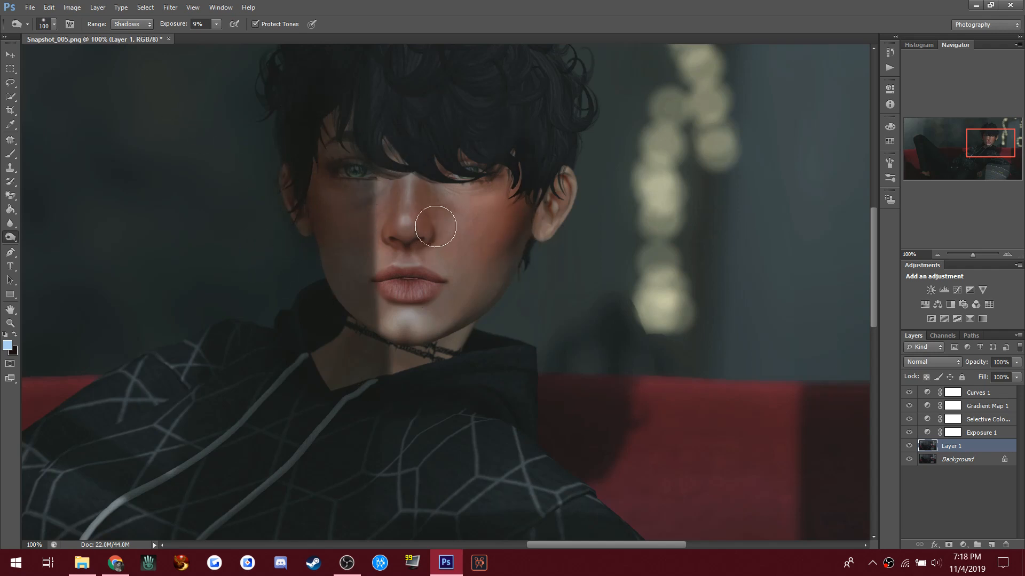
Step: Dodge the lower lip with a 25 px brush and the nose and eyes with a 50 px brush, using Midtones at 11% exposure
{"action": "right_click", "coordinate": [9, 243]}
{"action": "left_click", "coordinate": [33, 237]}
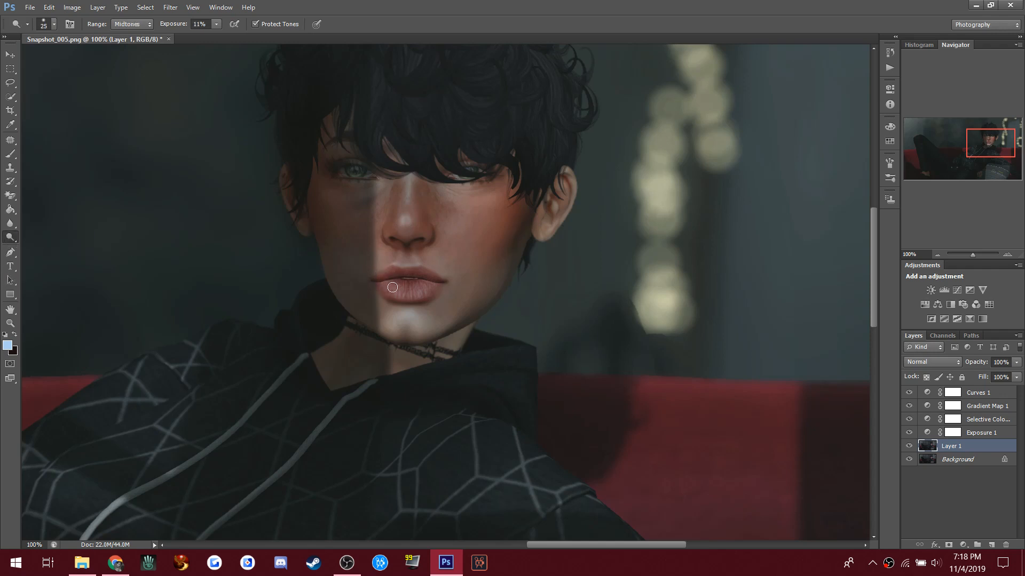
{"action": "left_click_drag", "start_coordinate": [388, 292], "coordinate": [417, 286]}
{"action": "key", "text": "bracketright"}
{"action": "key", "text": "bracketright"}
{"action": "mouse_move", "coordinate": [402, 231]}
{"action": "left_mouse_down"}
{"action": "mouse_move", "coordinate": [404, 184]}
{"action": "mouse_move", "coordinate": [354, 182]}
{"action": "mouse_move", "coordinate": [349, 175]}
{"action": "mouse_move", "coordinate": [365, 172]}
{"action": "mouse_move", "coordinate": [332, 171]}
{"action": "left_mouse_up"}
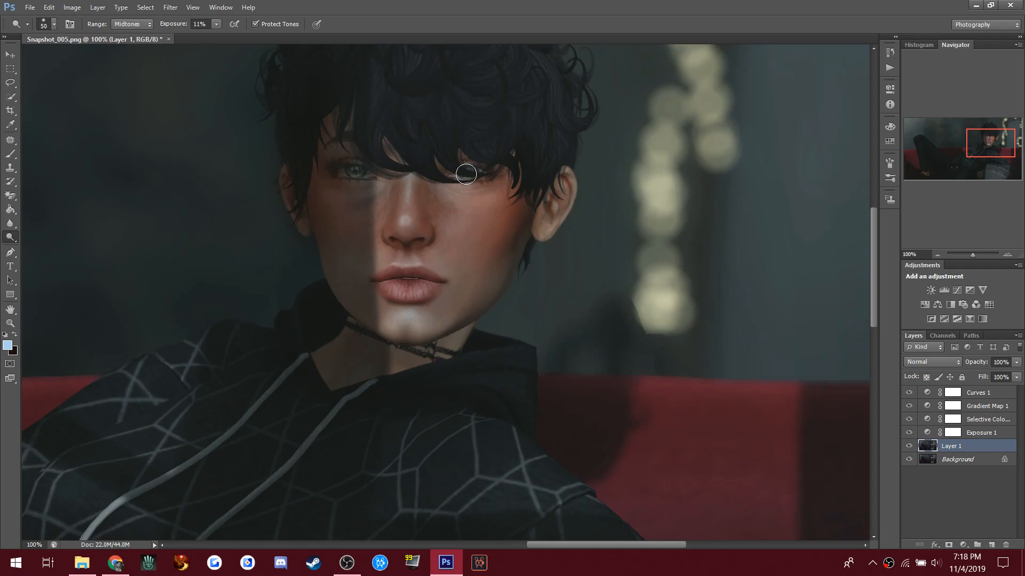
Step: Add a Photo Filter adjustment using the Sepia filter at 50% density and move it above Curves 1 in the layer stack
{"action": "scroll", "coordinate": [481, 174], "scroll_direction": "up", "scroll_amount": 3}
{"action": "scroll", "coordinate": [480, 174], "scroll_direction": "down", "scroll_amount": 10}
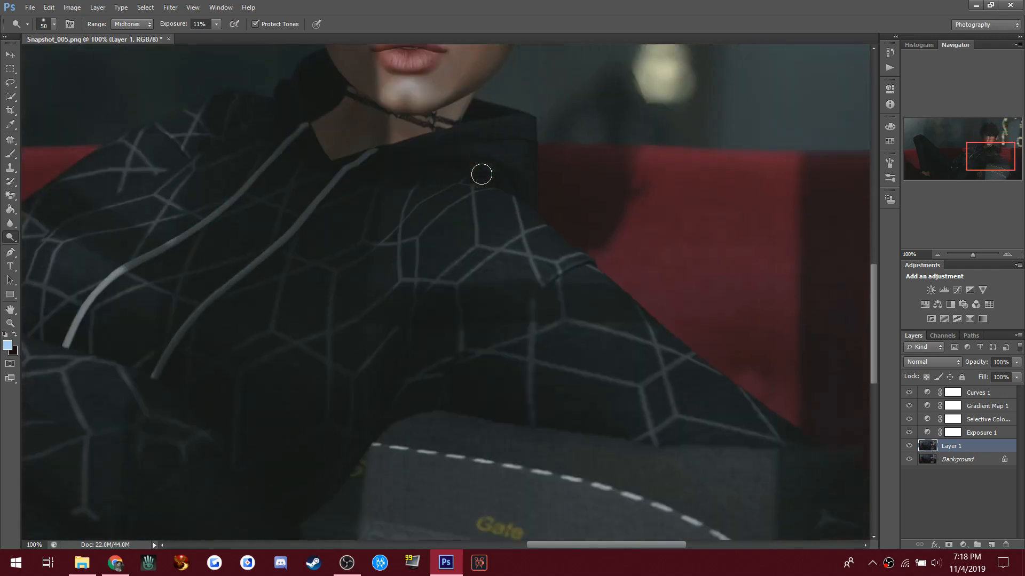
{"action": "left_click", "coordinate": [13, 324]}
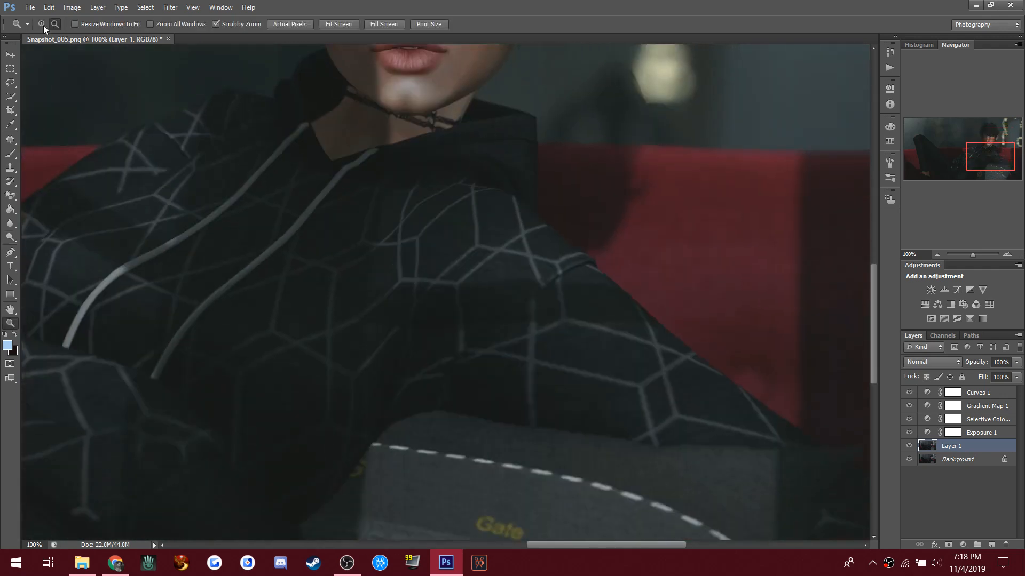
{"action": "left_click", "coordinate": [113, 114]}
{"action": "left_click", "coordinate": [114, 115]}
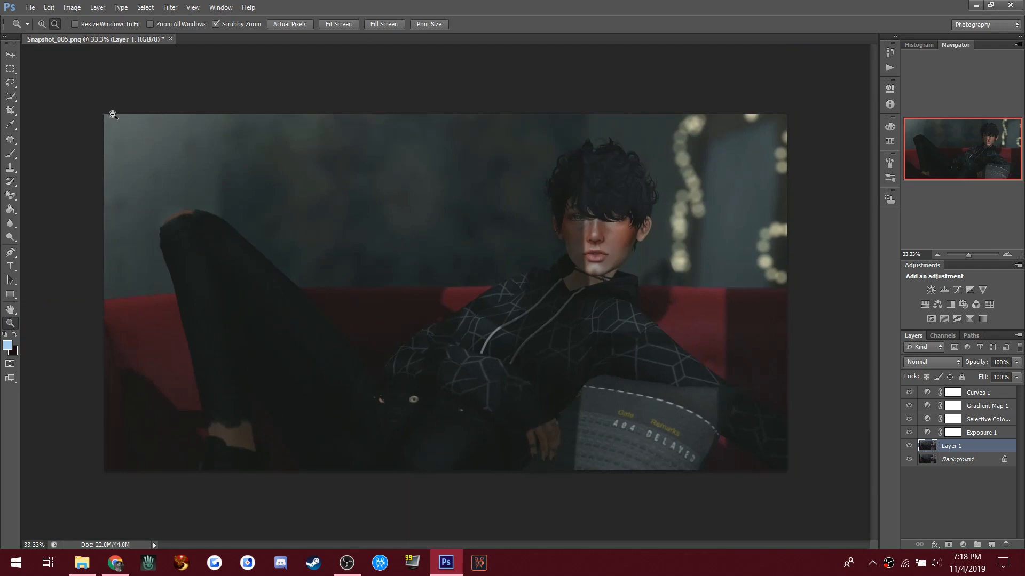
{"action": "left_click", "coordinate": [909, 406]}
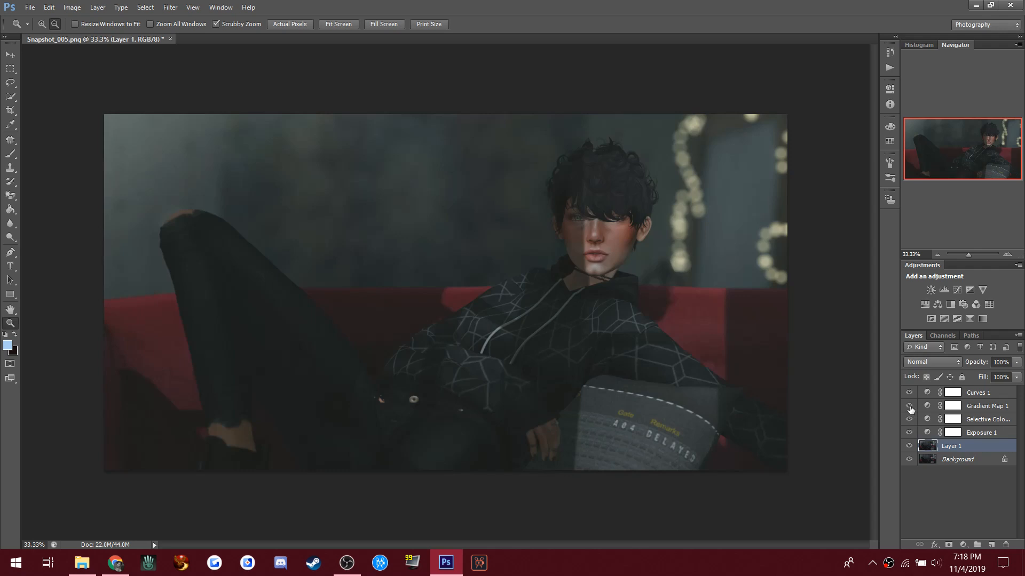
{"action": "left_click", "coordinate": [963, 304]}
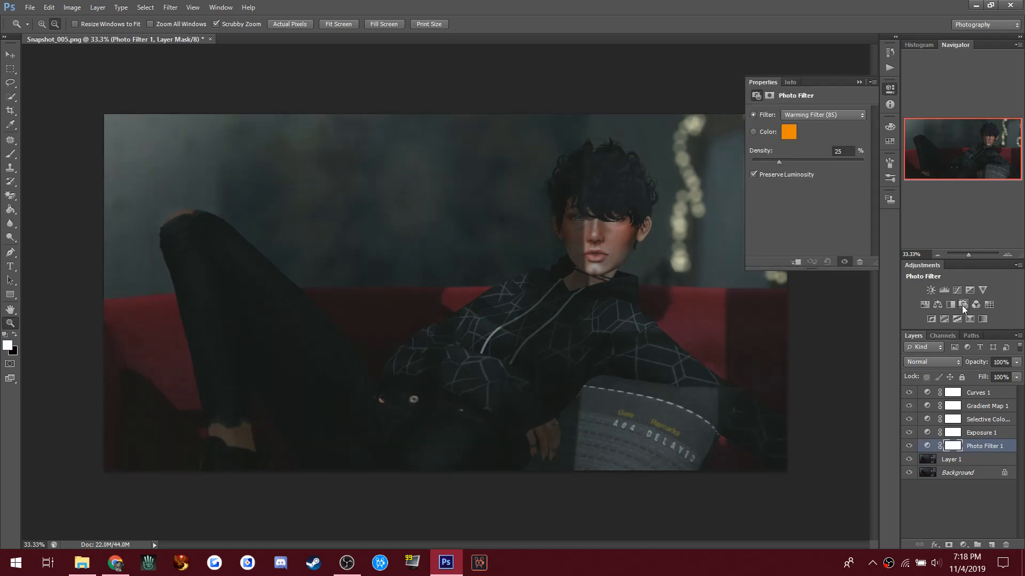
{"action": "left_click", "coordinate": [821, 114]}
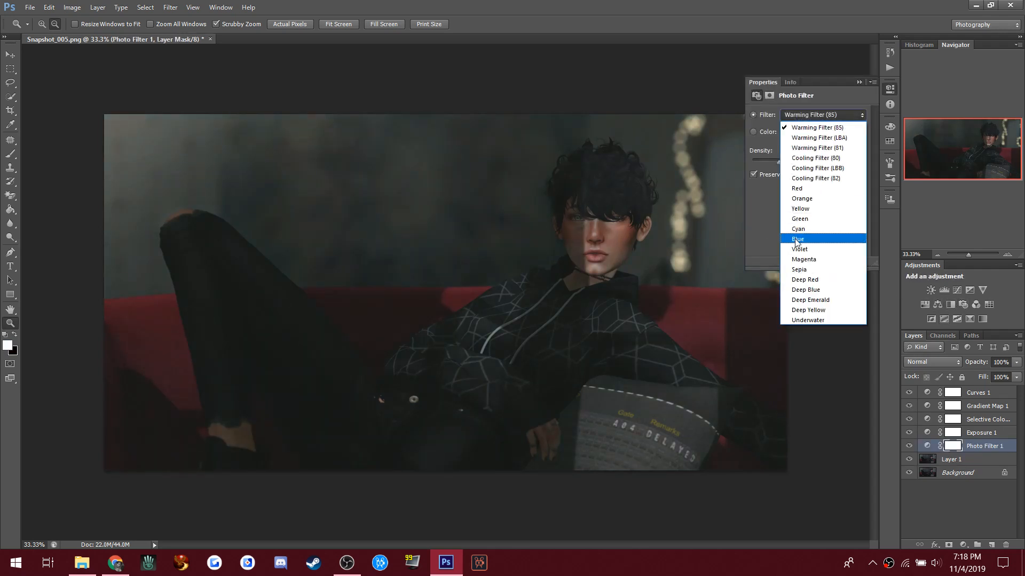
{"action": "left_click", "coordinate": [801, 267]}
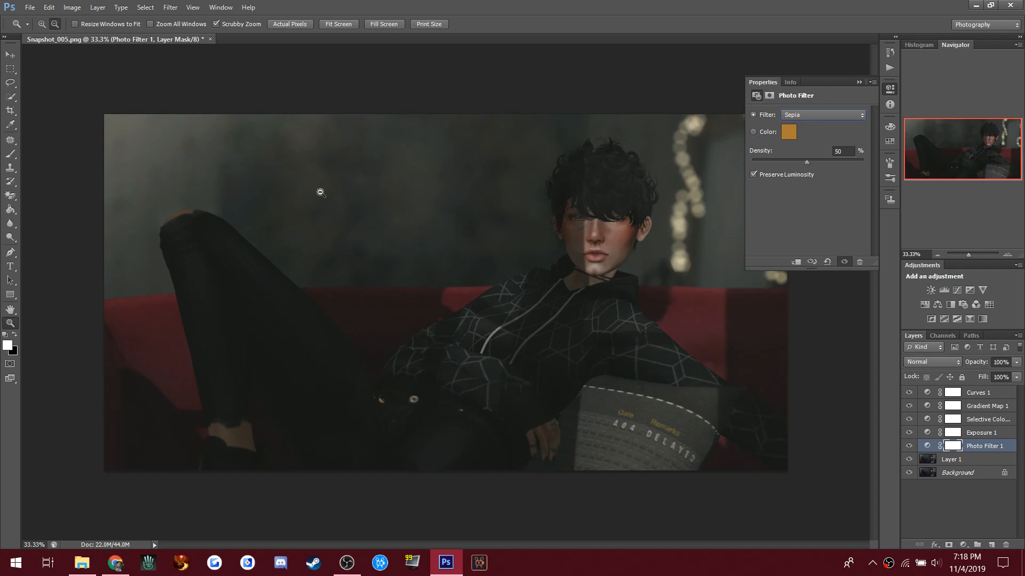
{"action": "left_click_drag", "start_coordinate": [981, 419], "coordinate": [986, 394]}
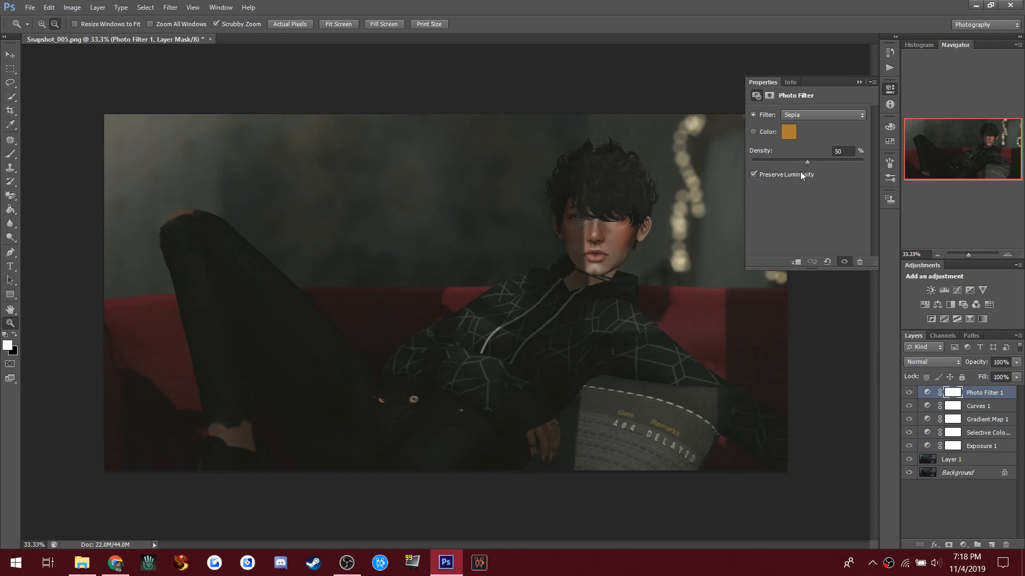
Step: Compare the image with and without Gradient Map 1, and set that layer's opacity to 25%
{"action": "left_click", "coordinate": [911, 419]}
{"action": "left_click", "coordinate": [908, 419]}
{"action": "left_click", "coordinate": [972, 420]}
{"action": "left_click", "coordinate": [1017, 362]}
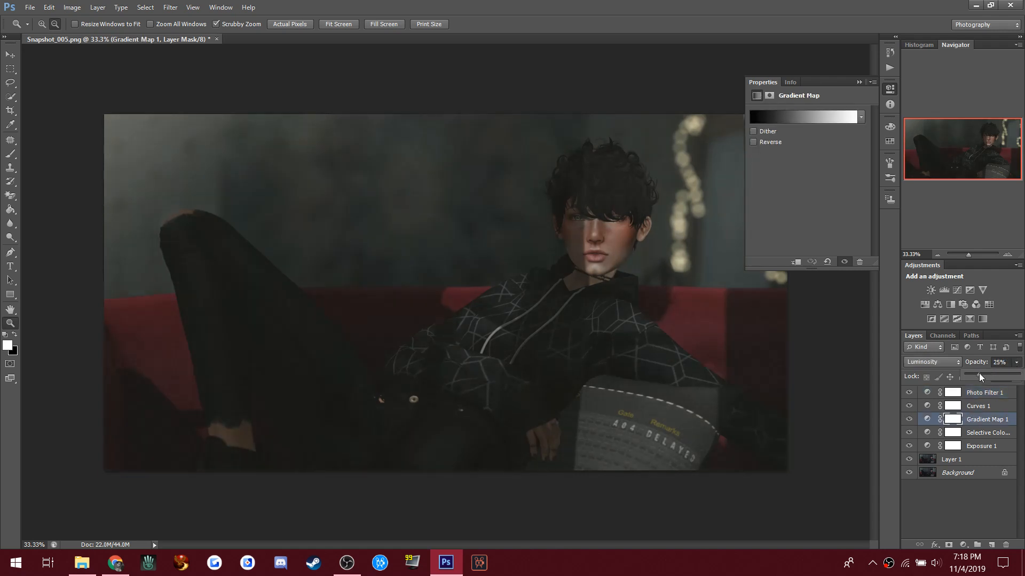
{"action": "left_click", "coordinate": [858, 79]}
{"action": "left_click", "coordinate": [859, 79]}
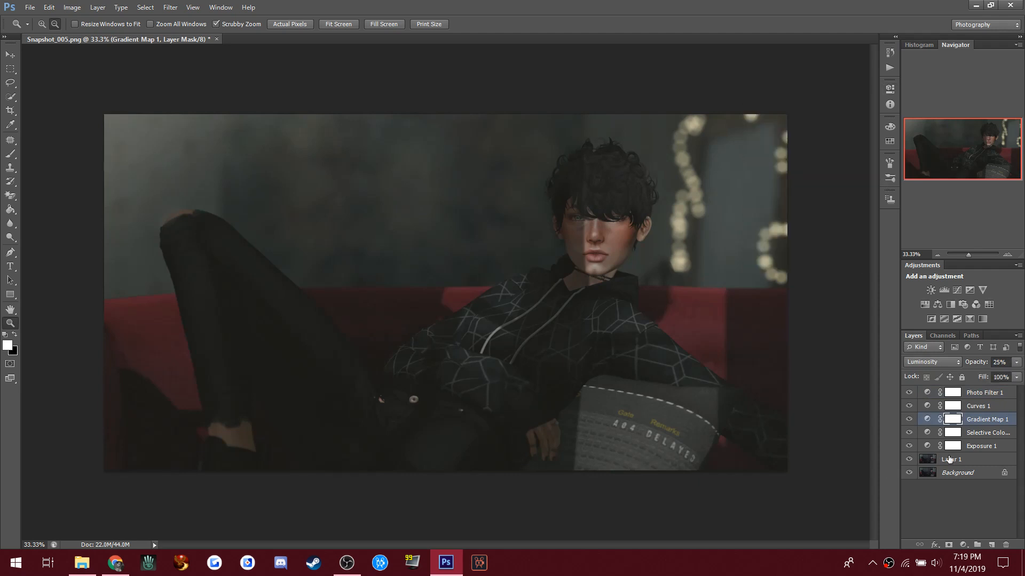
Step: Set up the Dodge tool on Layer 1 with the Shadows range and enlarge its brush to 200 px
{"action": "left_click", "coordinate": [943, 457]}
{"action": "left_click", "coordinate": [10, 237]}
{"action": "left_click", "coordinate": [132, 24]}
{"action": "left_click", "coordinate": [129, 35]}
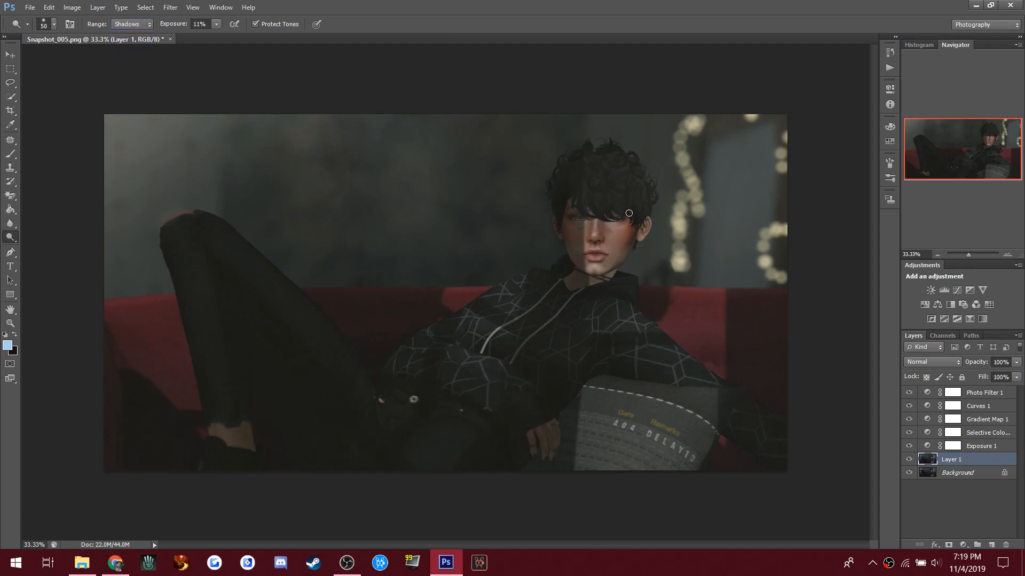
{"action": "key", "text": "bracketright"}
{"action": "key", "text": "bracketright"}
{"action": "key", "text": "bracketright"}
{"action": "key", "text": "bracketright"}
{"action": "key", "text": "bracketright"}
{"action": "key", "text": "bracketright"}
Step: Look through the Desktop and its "might edit later" folder in File Explorer, and return to Photoshop
{"action": "left_click", "coordinate": [81, 563]}
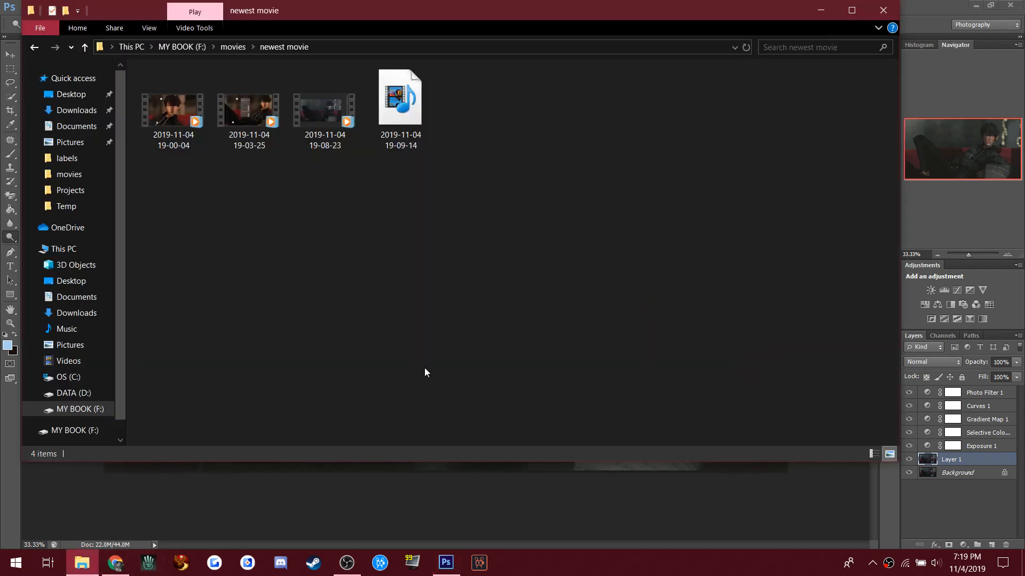
{"action": "left_click", "coordinate": [69, 94]}
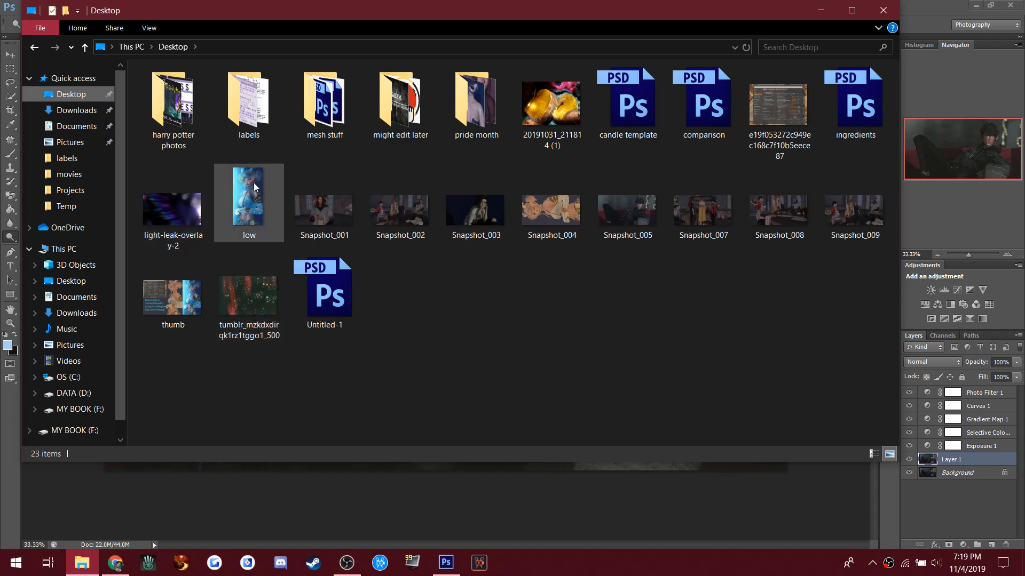
{"action": "double_click", "coordinate": [387, 125]}
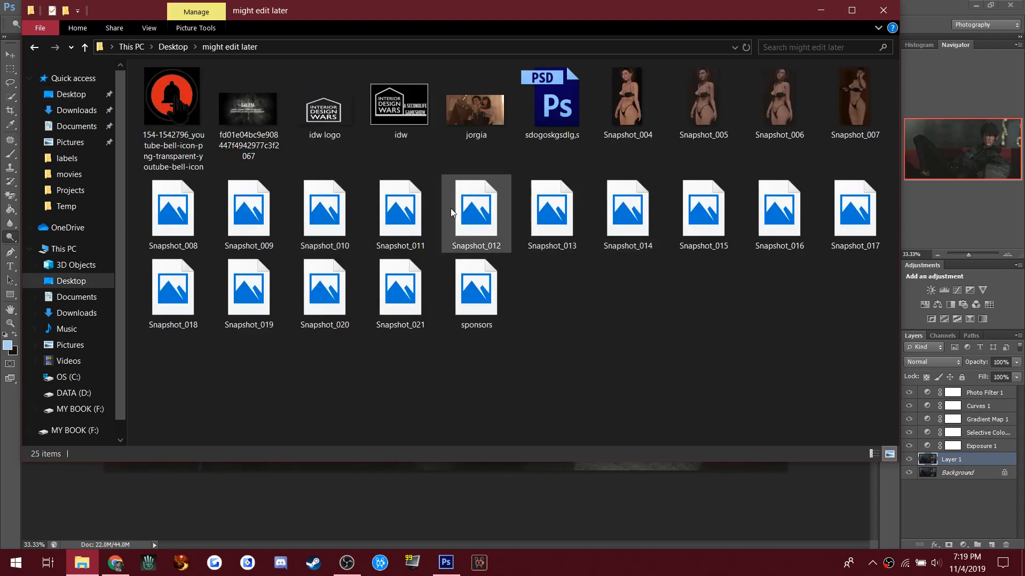
{"action": "left_click", "coordinate": [887, 11]}
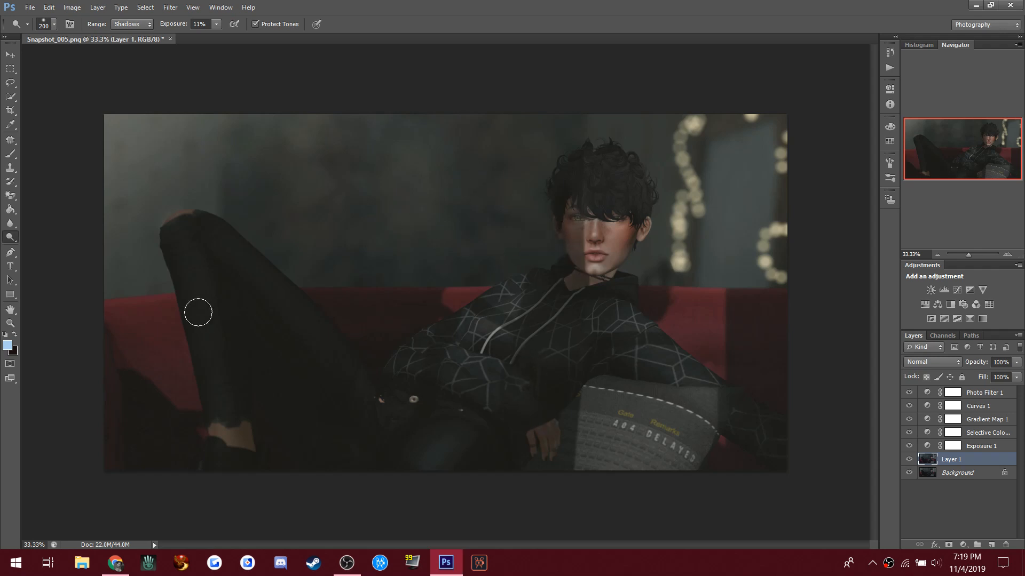
Step: Burn the neck and the eye area on Layer 1 with a 175 px brush in the Highlights range at 9% exposure
{"action": "right_click", "coordinate": [10, 241]}
{"action": "left_click", "coordinate": [35, 249]}
{"action": "key", "text": "bracketright"}
{"action": "key", "text": "bracketright"}
{"action": "key", "text": "bracketright"}
{"action": "left_click", "coordinate": [122, 24]}
{"action": "left_click", "coordinate": [124, 57]}
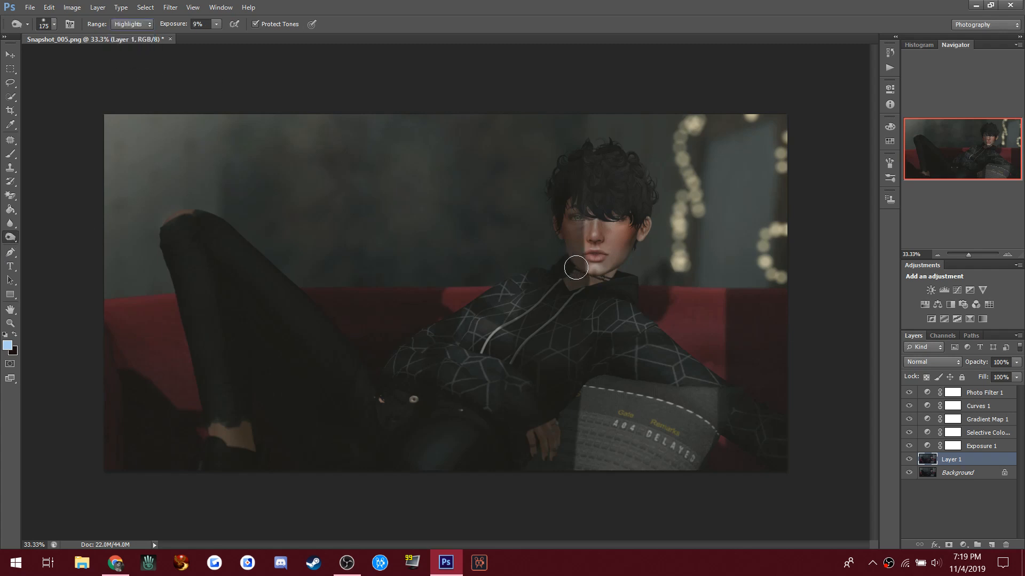
{"action": "left_click_drag", "start_coordinate": [588, 284], "coordinate": [592, 272]}
{"action": "mouse_move", "coordinate": [589, 225]}
{"action": "left_mouse_down"}
{"action": "mouse_move", "coordinate": [573, 232]}
{"action": "mouse_move", "coordinate": [612, 222]}
{"action": "left_mouse_up"}
Step: Add a Curves adjustment above Photo Filter 1, neutralise the colour by sampling gray points in the image, and slightly lower the curve's midtones
{"action": "left_click", "coordinate": [987, 394]}
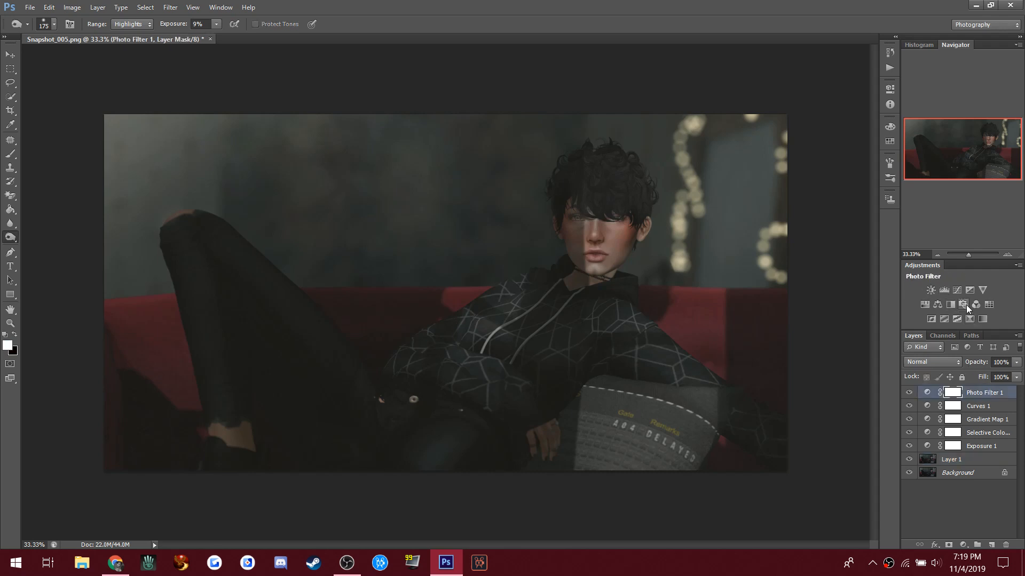
{"action": "left_click", "coordinate": [970, 290]}
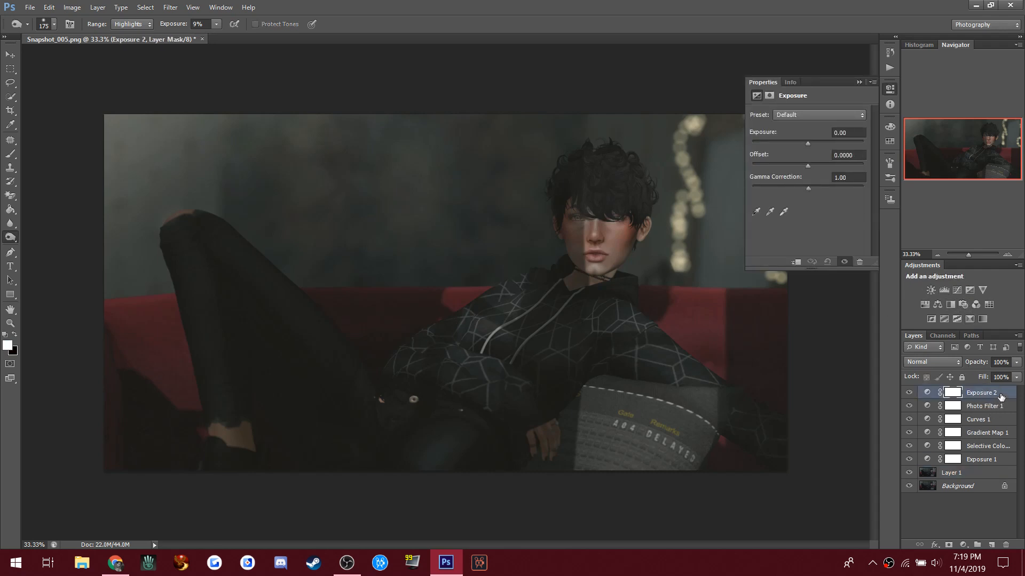
{"action": "left_click", "coordinate": [957, 289]}
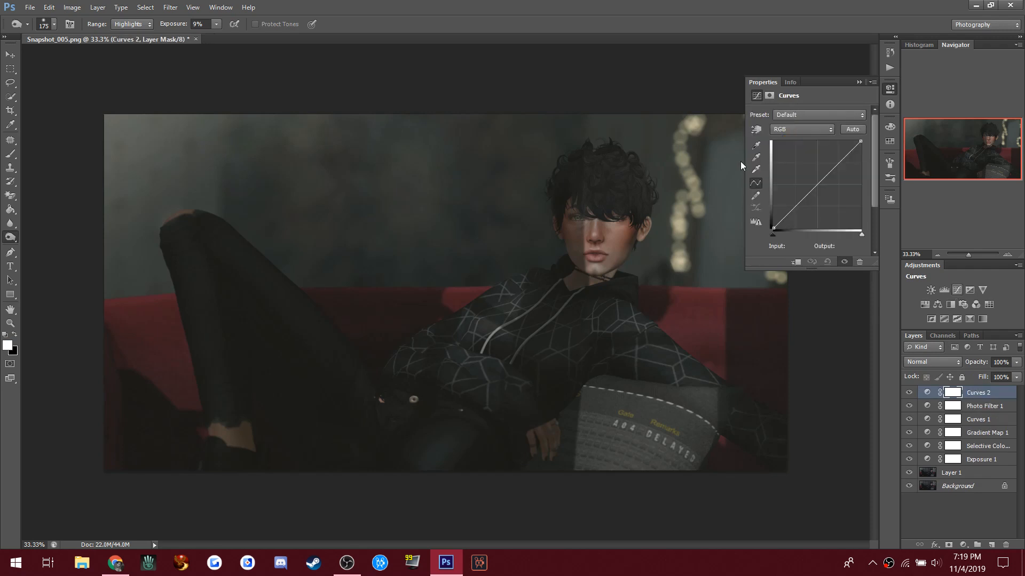
{"action": "left_click", "coordinate": [755, 157]}
{"action": "left_click", "coordinate": [692, 145]}
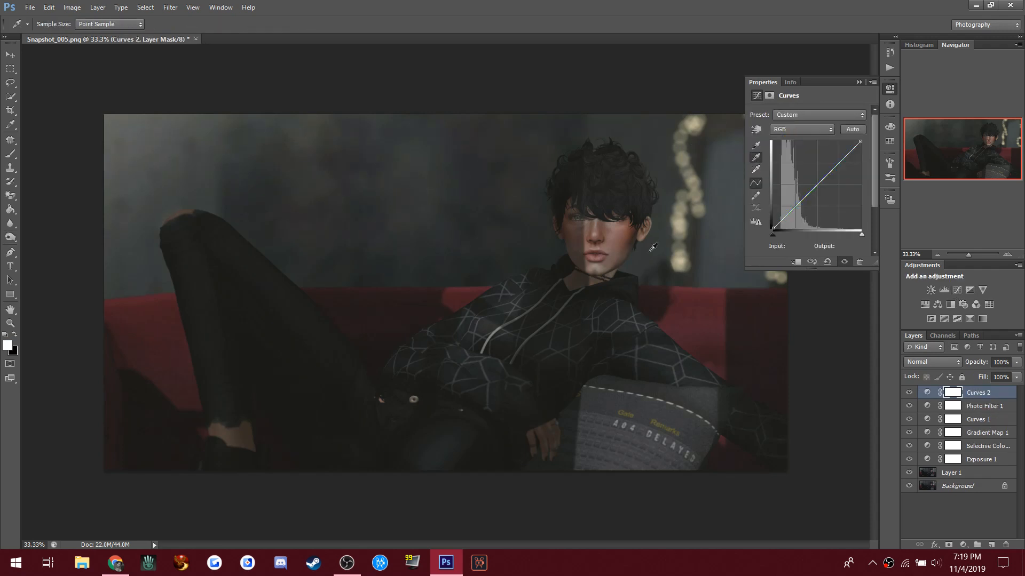
{"action": "left_click", "coordinate": [607, 250]}
{"action": "left_click", "coordinate": [565, 298]}
{"action": "left_click_drag", "start_coordinate": [809, 192], "coordinate": [807, 195]}
{"action": "left_click", "coordinate": [860, 83]}
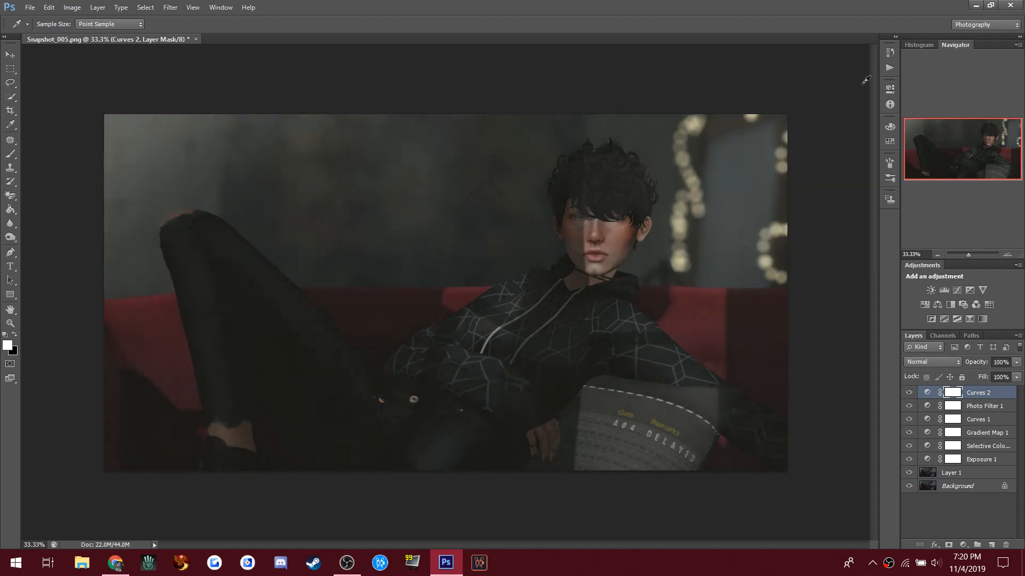
Step: Target Layer 1 and set the Brush tool's blending mode to Soft Light
{"action": "left_click", "coordinate": [968, 472]}
{"action": "key", "text": "o"}
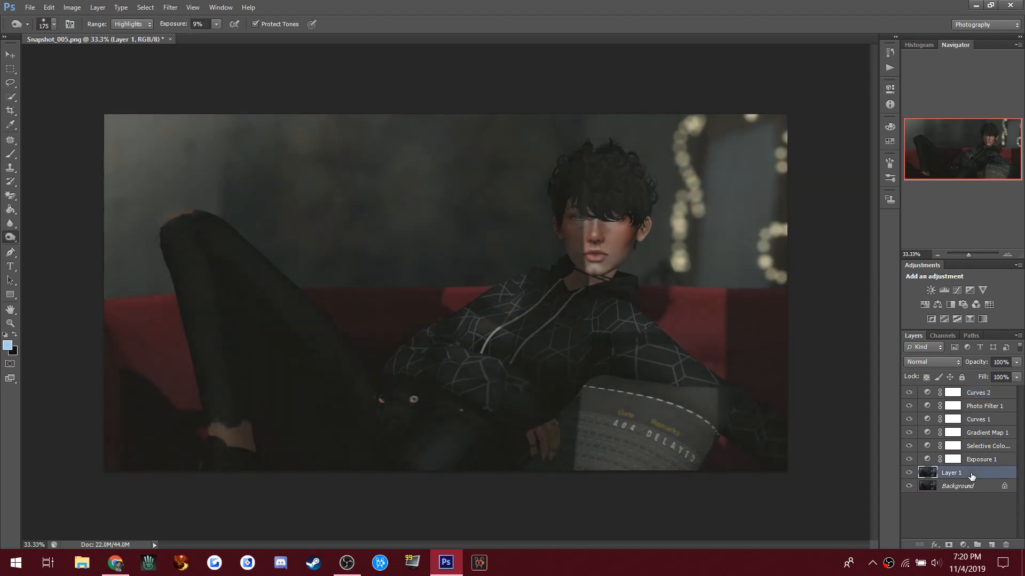
{"action": "left_click", "coordinate": [9, 154]}
{"action": "left_click", "coordinate": [111, 25]}
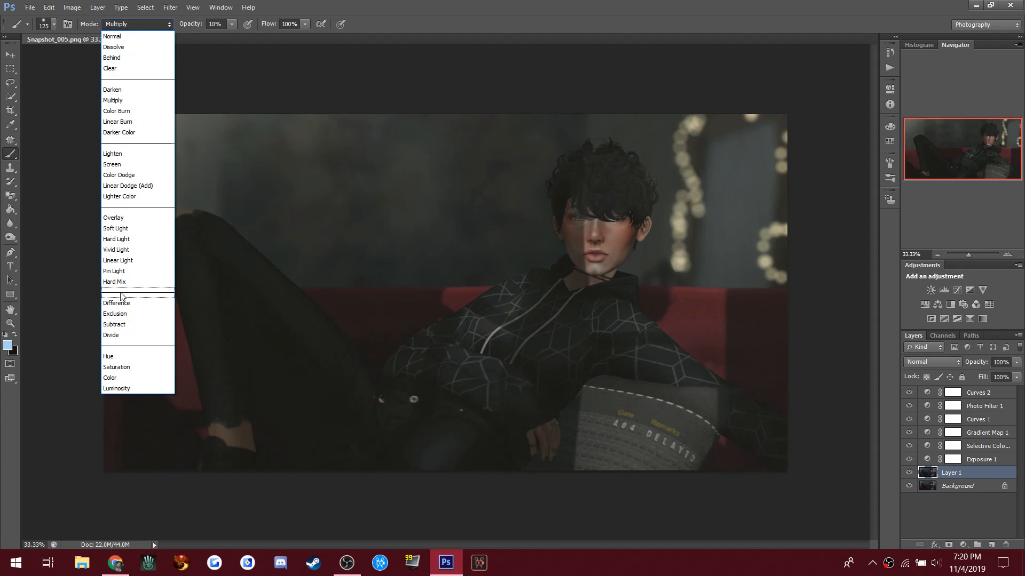
{"action": "left_click", "coordinate": [136, 229]}
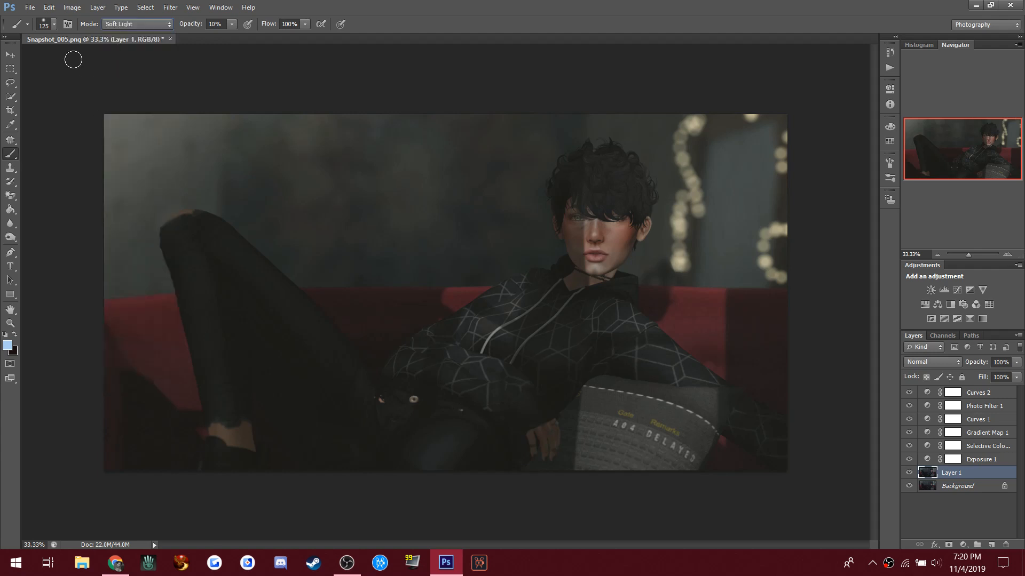
Step: Look through the brush presets and choose the 2357 px scattered dust-speck brush
{"action": "left_click", "coordinate": [54, 25]}
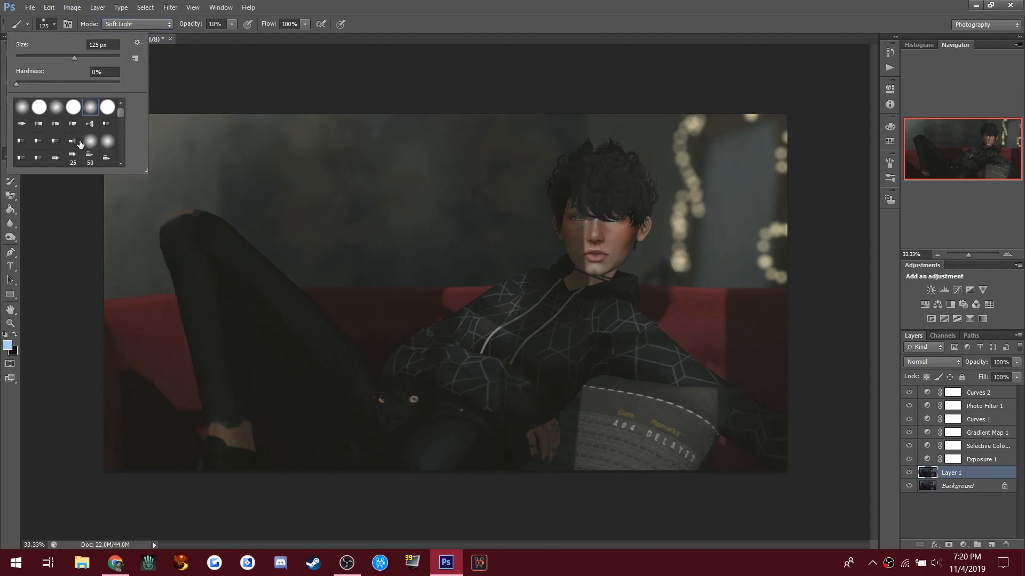
{"action": "scroll", "coordinate": [80, 144], "scroll_direction": "down", "scroll_amount": 10}
{"action": "scroll", "coordinate": [80, 144], "scroll_direction": "up", "scroll_amount": 3}
{"action": "scroll", "coordinate": [73, 156], "scroll_direction": "down", "scroll_amount": 5}
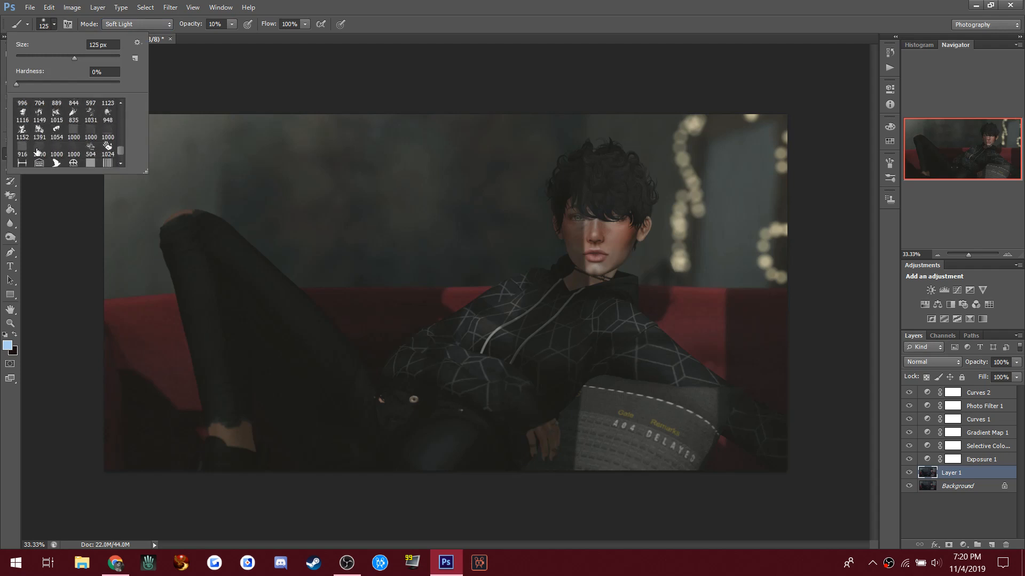
{"action": "scroll", "coordinate": [61, 150], "scroll_direction": "down", "scroll_amount": 2}
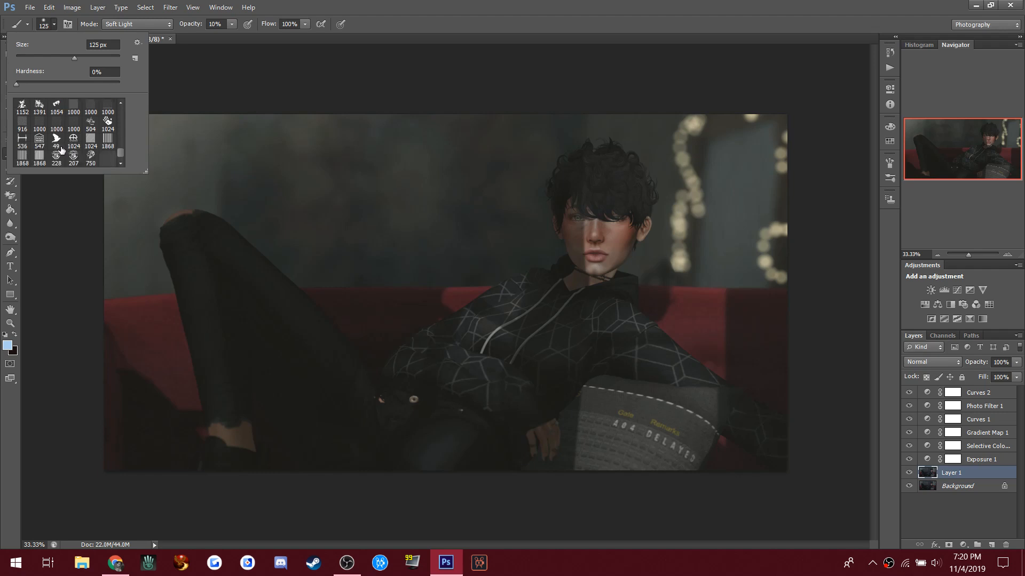
{"action": "scroll", "coordinate": [56, 153], "scroll_direction": "up", "scroll_amount": 5}
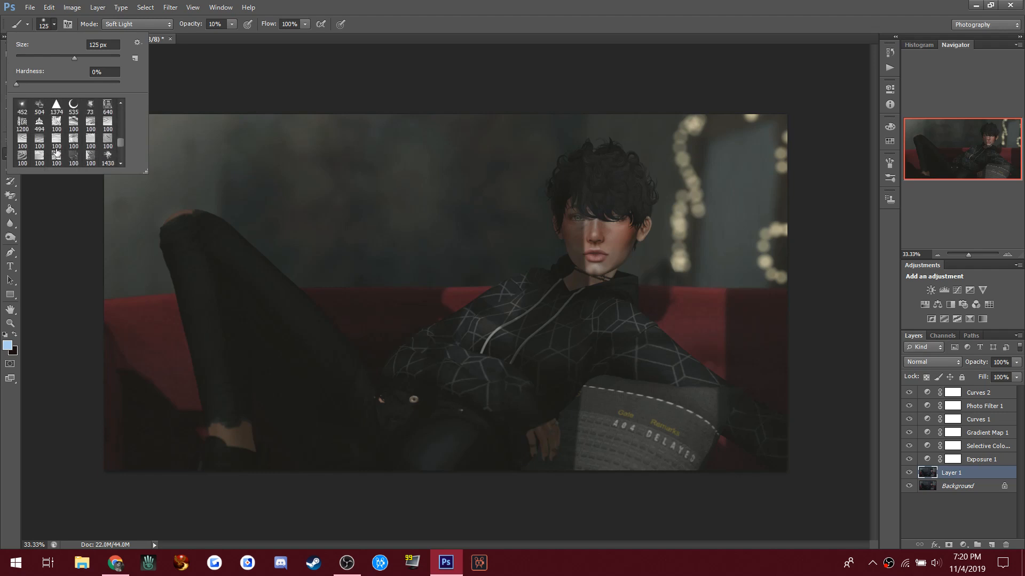
{"action": "scroll", "coordinate": [56, 152], "scroll_direction": "up", "scroll_amount": 2}
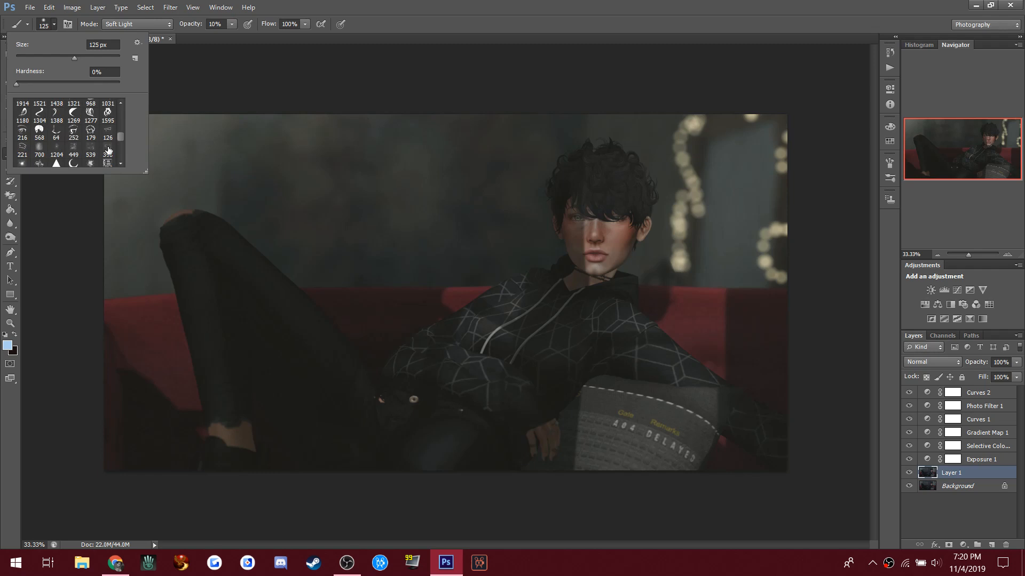
{"action": "scroll", "coordinate": [108, 150], "scroll_direction": "up", "scroll_amount": 2}
{"action": "left_click", "coordinate": [41, 116]}
{"action": "left_click", "coordinate": [57, 117]}
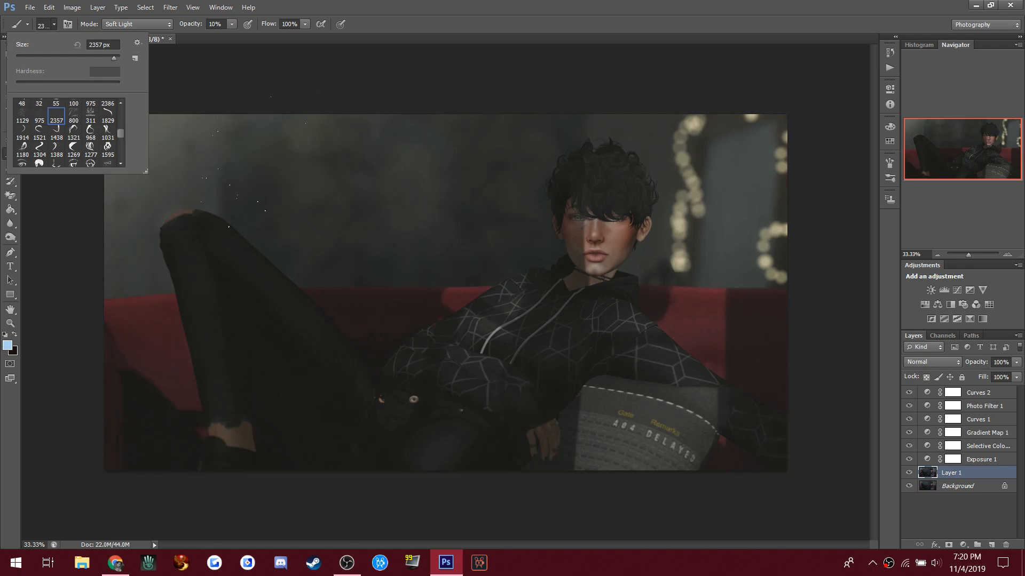
{"action": "left_click", "coordinate": [23, 115]}
{"action": "left_click", "coordinate": [53, 121]}
{"action": "left_click", "coordinate": [495, 18]}
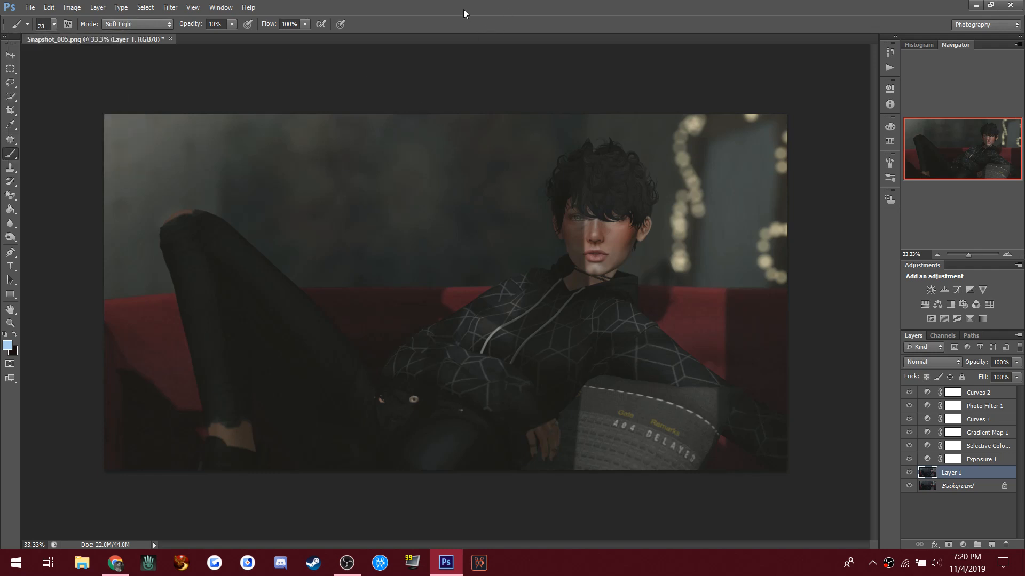
Step: Set the brush opacity to 66% and stamp light blue dust specks over the wall above the raised knee
{"action": "left_click", "coordinate": [237, 23]}
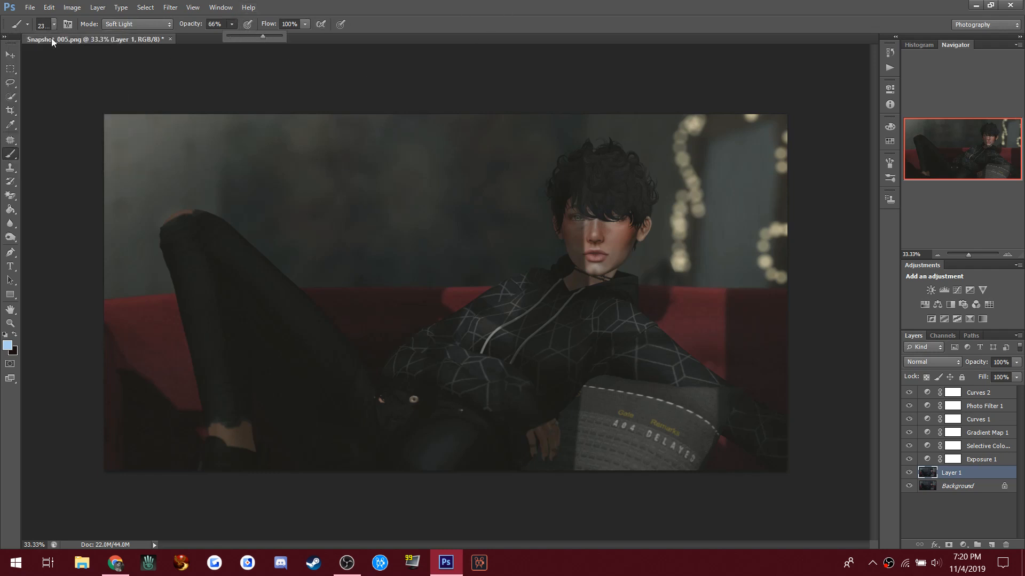
{"action": "left_click", "coordinate": [128, 150]}
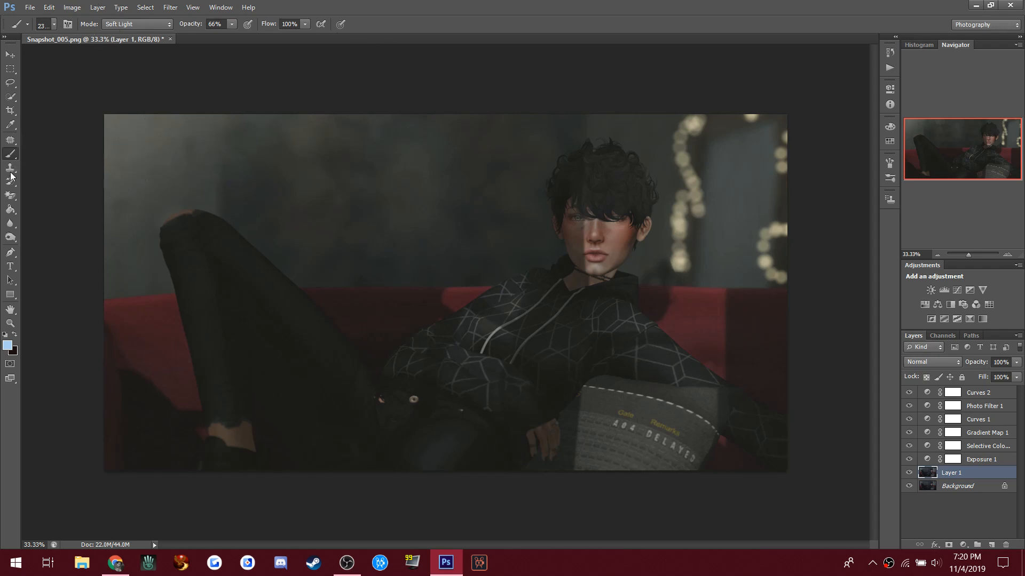
Step: Soften the dust specks on the wall above the raised knee with an enlarged Blur brush at 78% strength
{"action": "left_click", "coordinate": [10, 323]}
{"action": "left_click_drag", "start_coordinate": [141, 116], "coordinate": [143, 121]}
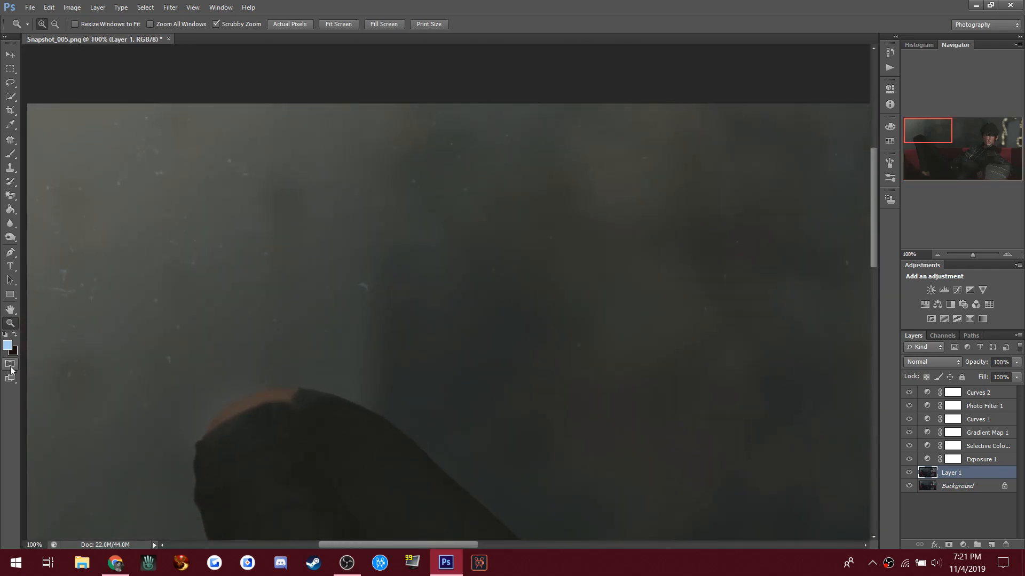
{"action": "left_click", "coordinate": [11, 224]}
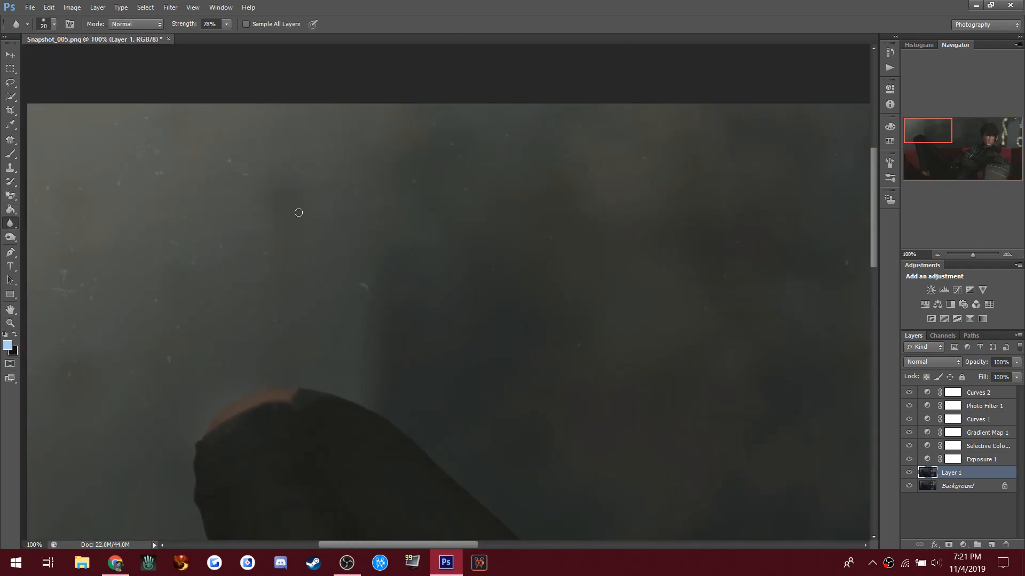
{"action": "key", "text": "bracketright"}
{"action": "key", "text": "bracketright"}
{"action": "key", "text": "bracketright"}
{"action": "key", "text": "bracketright"}
{"action": "key", "text": "bracketright"}
{"action": "key", "text": "bracketright"}
{"action": "key", "text": "bracketright"}
{"action": "key", "text": "bracketright"}
{"action": "key", "text": "bracketright"}
{"action": "key", "text": "bracketright"}
{"action": "left_click", "coordinate": [10, 323]}
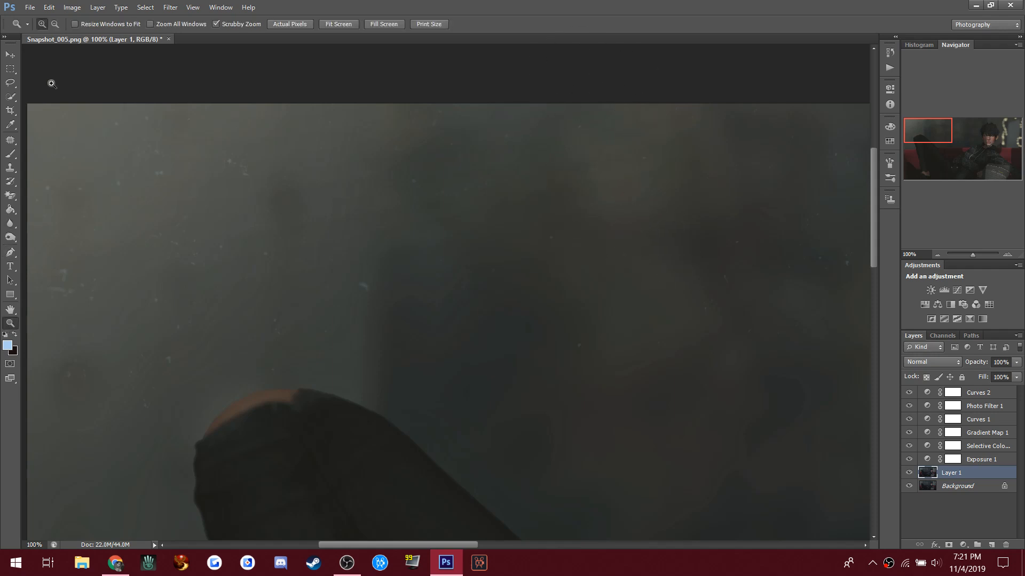
{"action": "left_click", "coordinate": [581, 378], "text": "alt"}
{"action": "left_click", "coordinate": [582, 378], "text": "alt"}
{"action": "left_click", "coordinate": [578, 374], "text": "alt"}
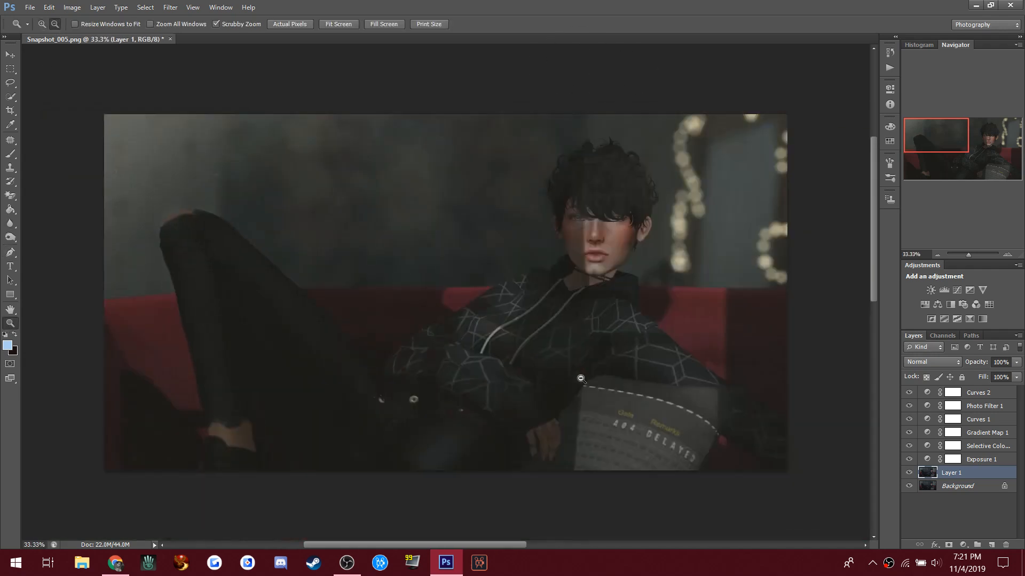
Step: Apply the basic Sharpen filter to Layer 1
{"action": "left_click", "coordinate": [177, 9]}
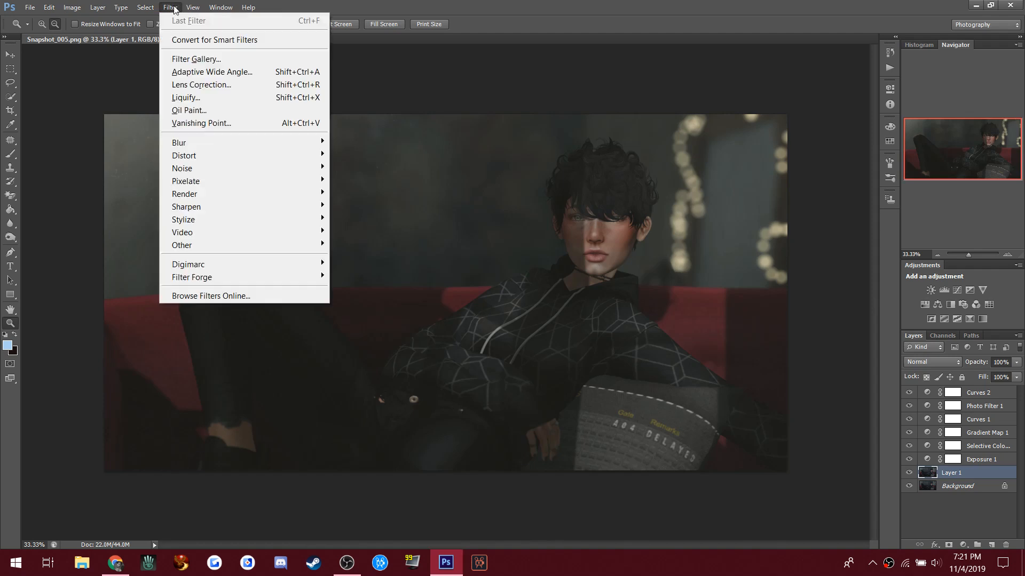
{"action": "mouse_move", "coordinate": [203, 207]}
{"action": "left_click", "coordinate": [350, 209]}
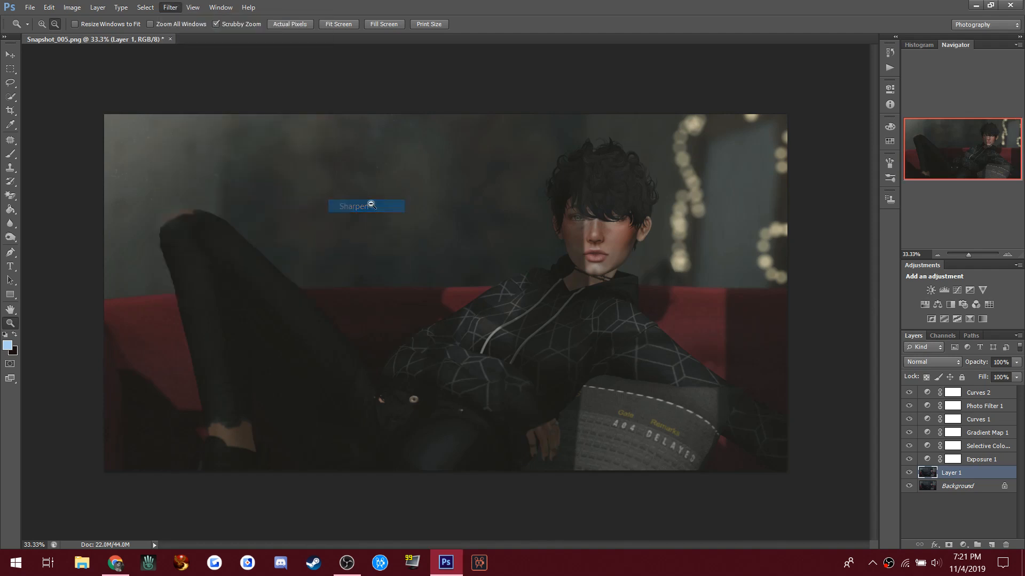
Step: Add 10% uniform, non-monochromatic noise to Layer 1
{"action": "left_click", "coordinate": [169, 8]}
{"action": "mouse_move", "coordinate": [213, 169]}
{"action": "left_click", "coordinate": [353, 169]}
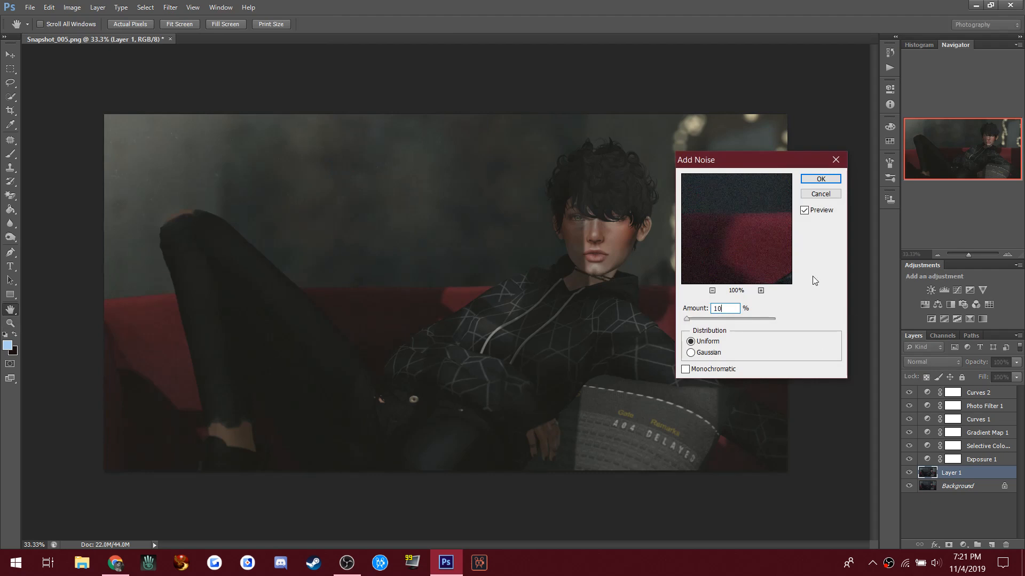
{"action": "left_click", "coordinate": [821, 179]}
{"action": "key", "text": "z"}
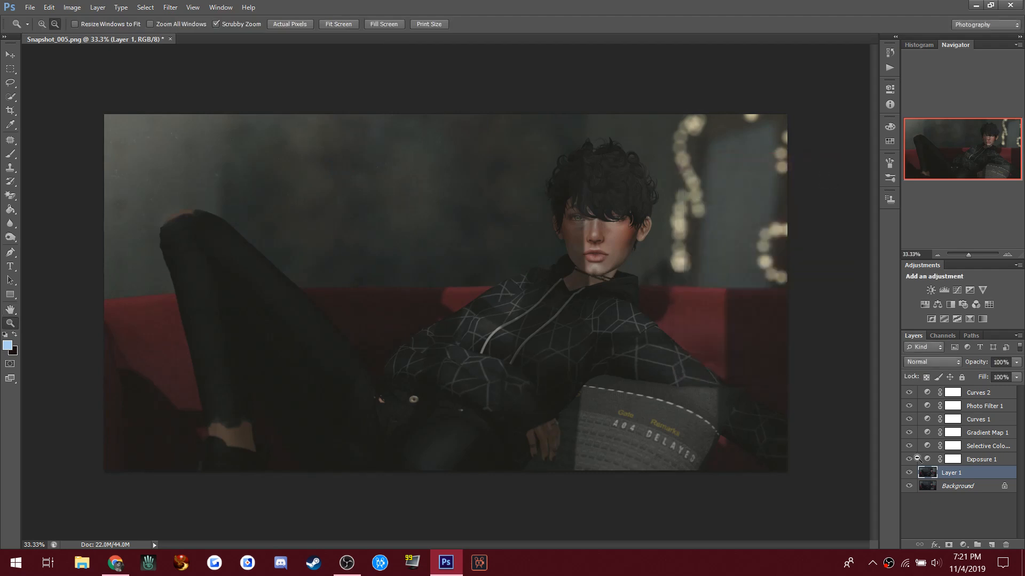
Step: Try the Dodge tool on Highlights at 11% exposure, step back once, and return its range to Shadows
{"action": "left_click", "coordinate": [10, 238]}
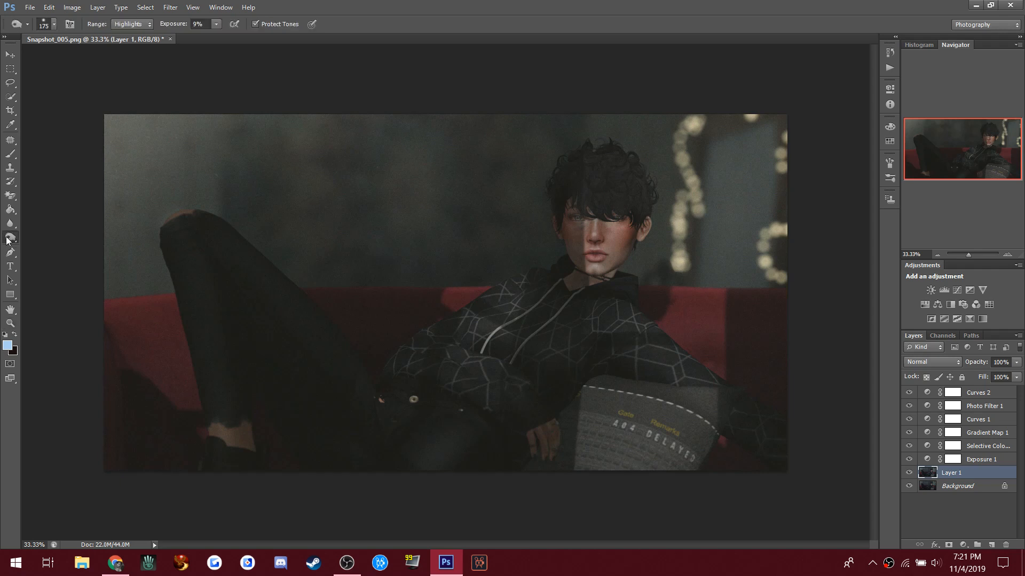
{"action": "left_click", "coordinate": [46, 236]}
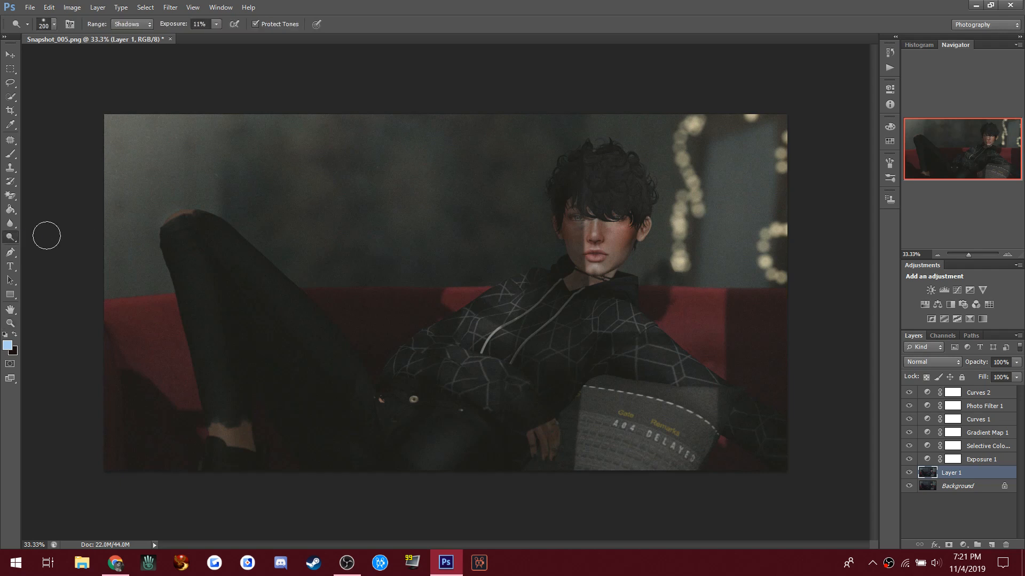
{"action": "left_click", "coordinate": [128, 25]}
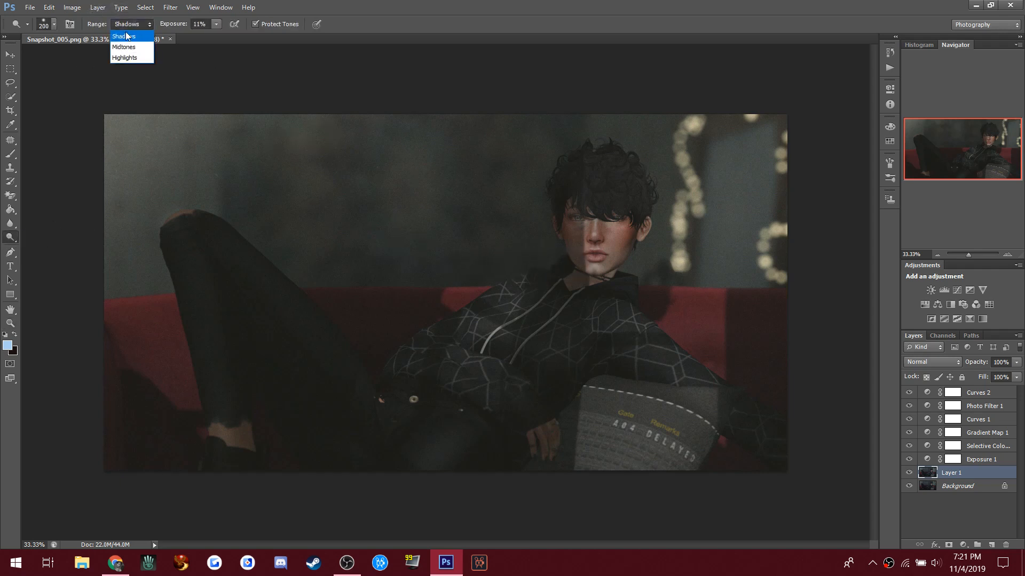
{"action": "left_click", "coordinate": [132, 58]}
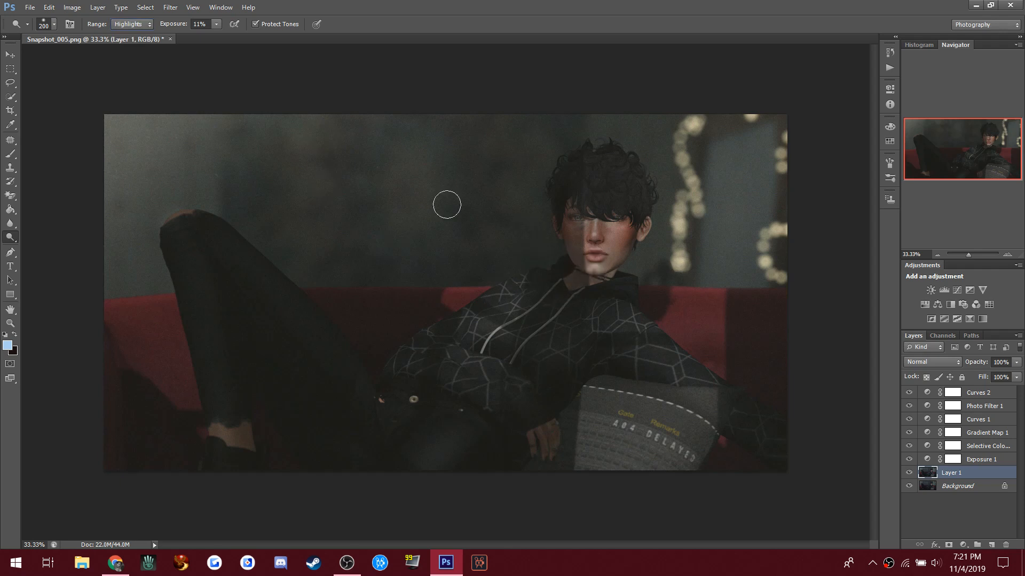
{"action": "left_click", "coordinate": [44, 8]}
{"action": "left_click", "coordinate": [70, 46]}
{"action": "left_click", "coordinate": [129, 24]}
{"action": "left_click", "coordinate": [126, 36]}
Step: Burn the highlights of the face and neck at 9% exposure and resize the Burn brush for smaller facial areas
{"action": "right_click", "coordinate": [10, 237]}
{"action": "left_click", "coordinate": [35, 247]}
{"action": "mouse_move", "coordinate": [595, 264]}
{"action": "left_mouse_down"}
{"action": "mouse_move", "coordinate": [578, 278]}
{"action": "mouse_move", "coordinate": [589, 266]}
{"action": "mouse_move", "coordinate": [597, 276]}
{"action": "left_mouse_up"}
{"action": "mouse_move", "coordinate": [606, 311]}
{"action": "left_mouse_down"}
{"action": "mouse_move", "coordinate": [557, 298]}
{"action": "mouse_move", "coordinate": [577, 279]}
{"action": "mouse_move", "coordinate": [561, 220]}
{"action": "left_mouse_up"}
{"action": "key", "text": "bracketleft"}
{"action": "key", "text": "bracketleft"}
{"action": "key", "text": "bracketleft"}
{"action": "key", "text": "bracketleft"}
{"action": "key", "text": "bracketleft"}
{"action": "key", "text": "bracketleft"}
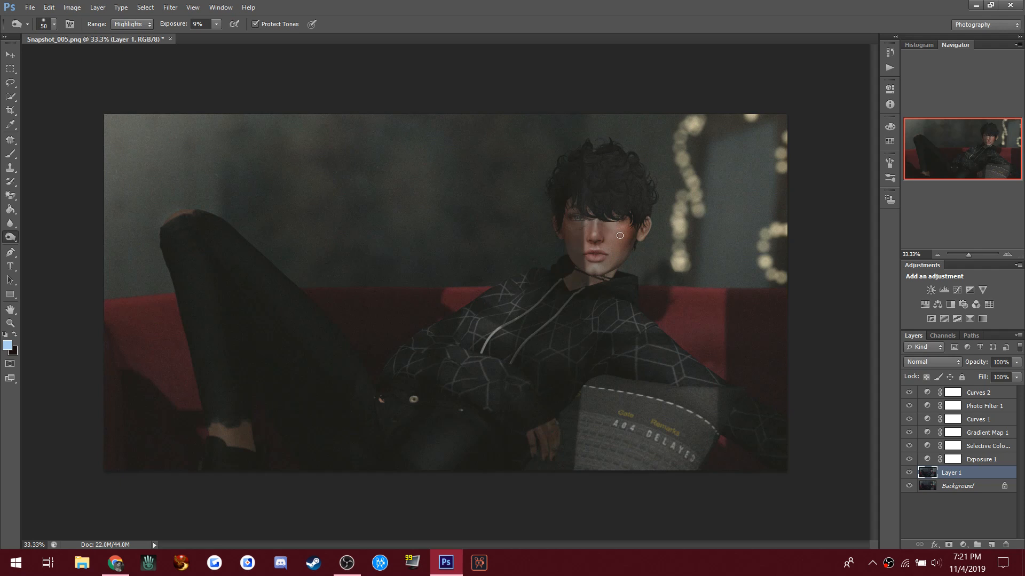
{"action": "key", "text": "bracketright"}
{"action": "key", "text": "bracketright"}
Step: Set up a soft round 90 px brush with 0% hardness and a light pink foreground colour
{"action": "left_click", "coordinate": [9, 156]}
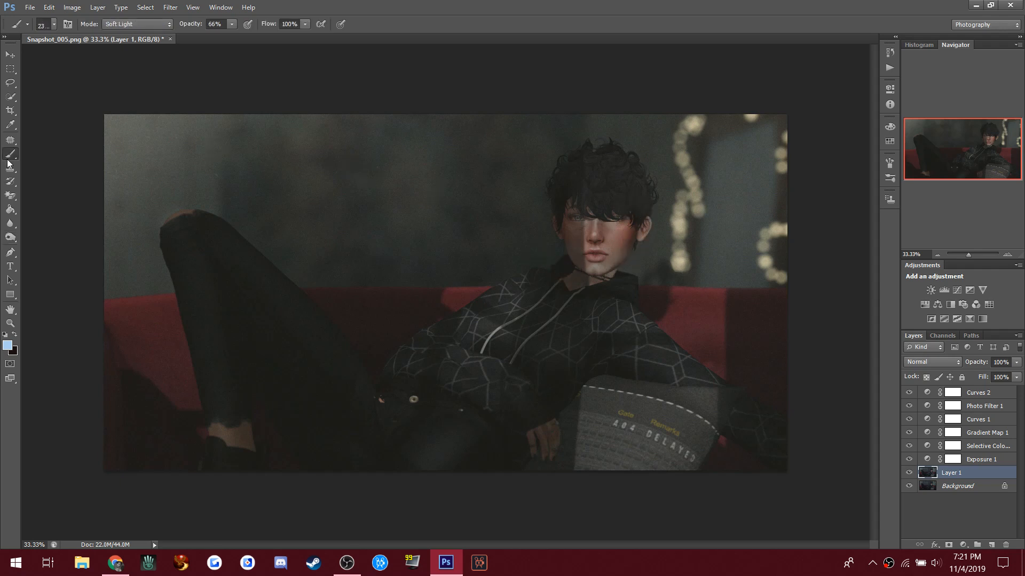
{"action": "left_click", "coordinate": [54, 25]}
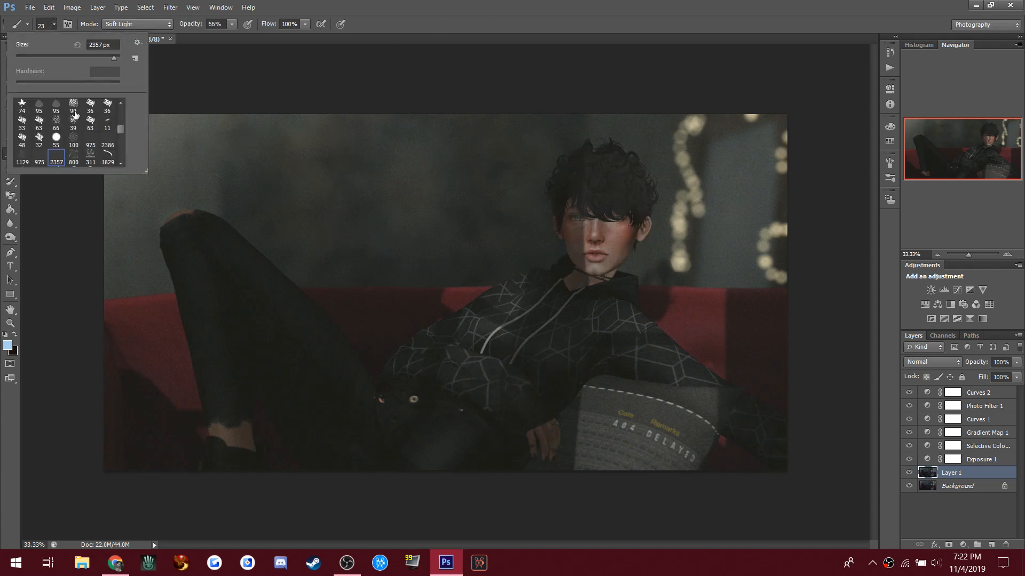
{"action": "left_click", "coordinate": [94, 110]}
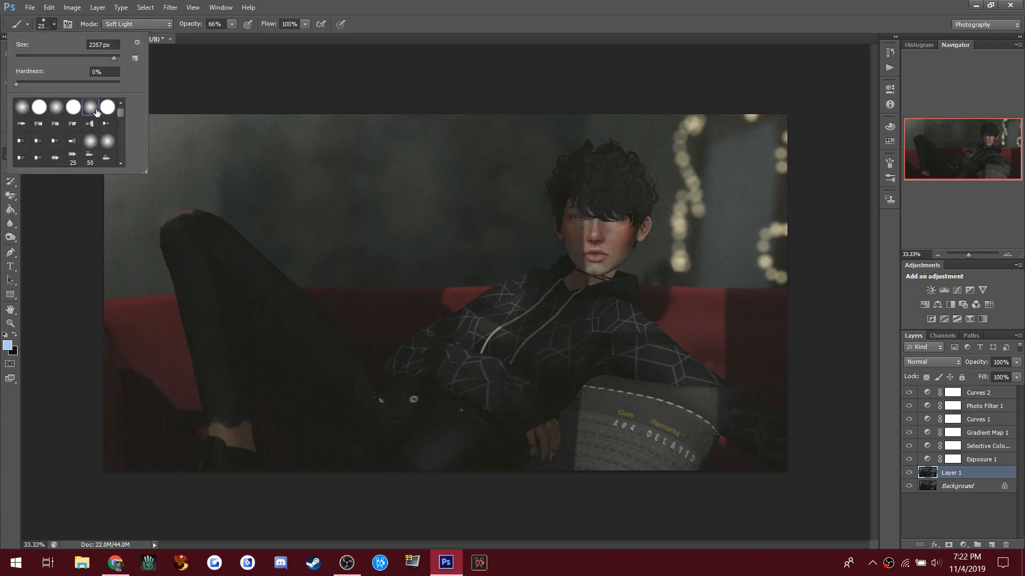
{"action": "left_click", "coordinate": [13, 348]}
{"action": "left_click", "coordinate": [706, 280]}
{"action": "left_click", "coordinate": [812, 270]}
{"action": "key", "text": "bracketleft"}
{"action": "key", "text": "bracketleft"}
{"action": "key", "text": "bracketleft"}
{"action": "key", "text": "bracketleft"}
{"action": "key", "text": "bracketleft"}
{"action": "key", "text": "bracketleft"}
{"action": "key", "text": "bracketleft"}
{"action": "key", "text": "bracketleft"}
{"action": "key", "text": "bracketleft"}
{"action": "key", "text": "bracketleft"}
{"action": "key", "text": "bracketleft"}
{"action": "key", "text": "bracketleft"}
{"action": "key", "text": "bracketleft"}
{"action": "key", "text": "bracketleft"}
{"action": "key", "text": "bracketleft"}
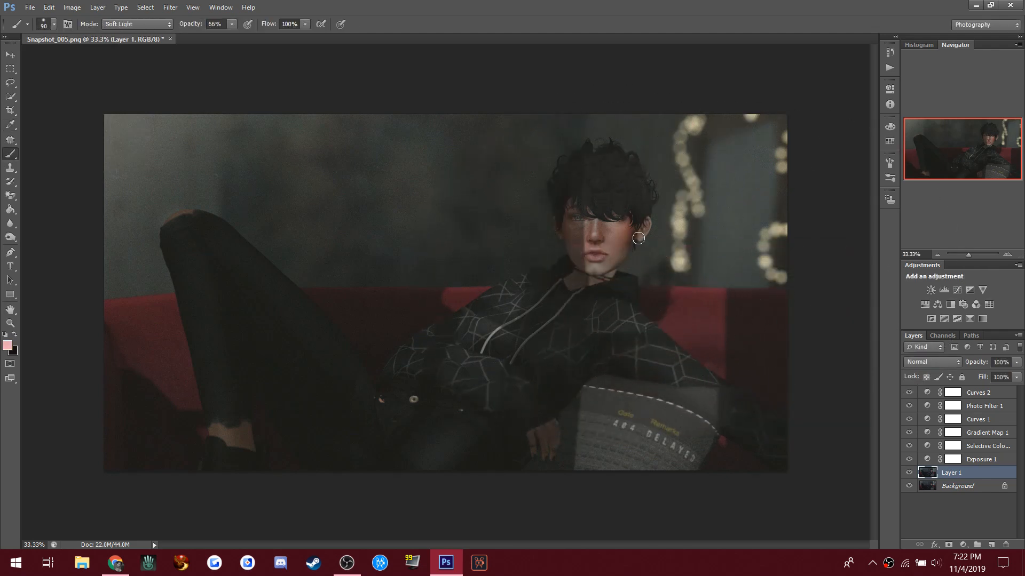
Step: Undo the last brush stroke, then switch the brush's blending mode to Multiply and lower its opacity
{"action": "left_click", "coordinate": [49, 7]}
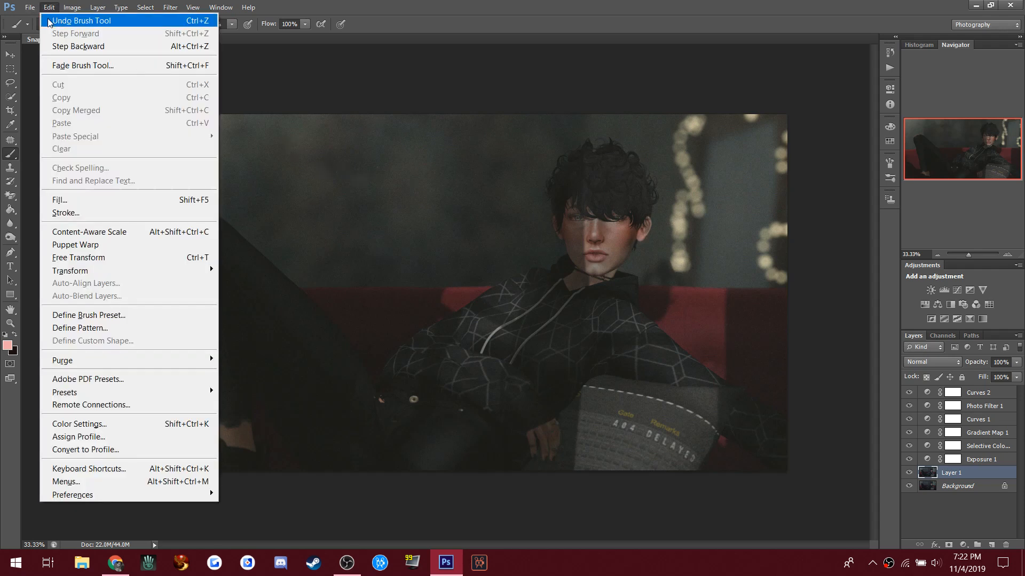
{"action": "left_click", "coordinate": [169, 40]}
{"action": "left_click", "coordinate": [169, 21]}
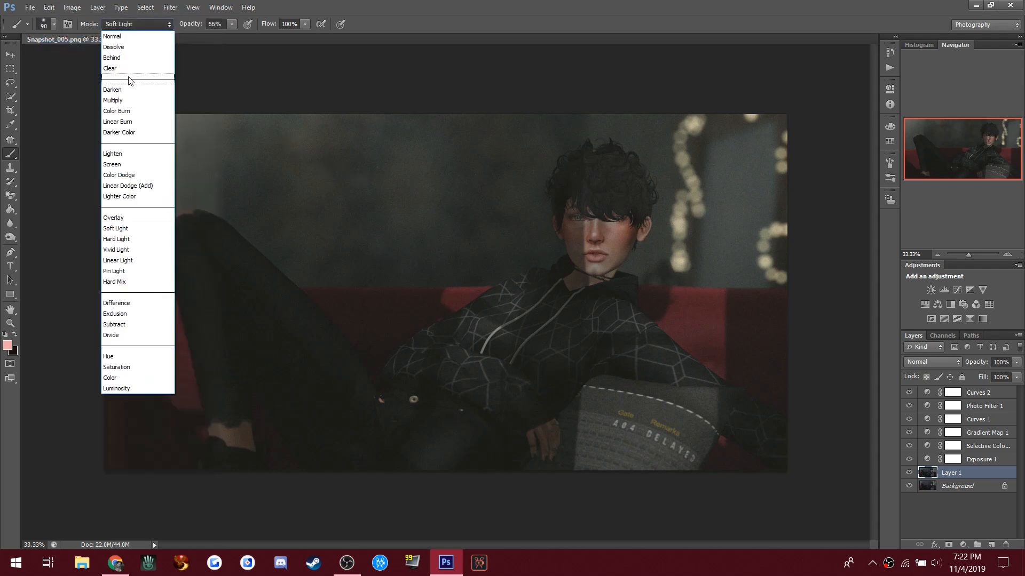
{"action": "left_click", "coordinate": [133, 98]}
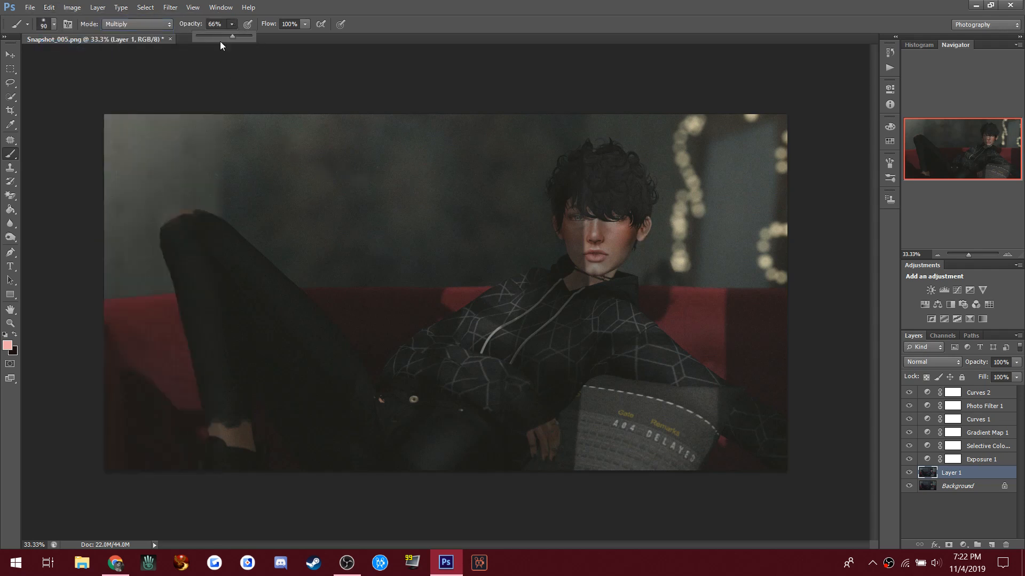
{"action": "left_click", "coordinate": [207, 37]}
Step: Sharpen the facial features using the Sharpen tool with a 150 px brush at 50% strength
{"action": "left_click_drag", "start_coordinate": [9, 221], "coordinate": [42, 235]}
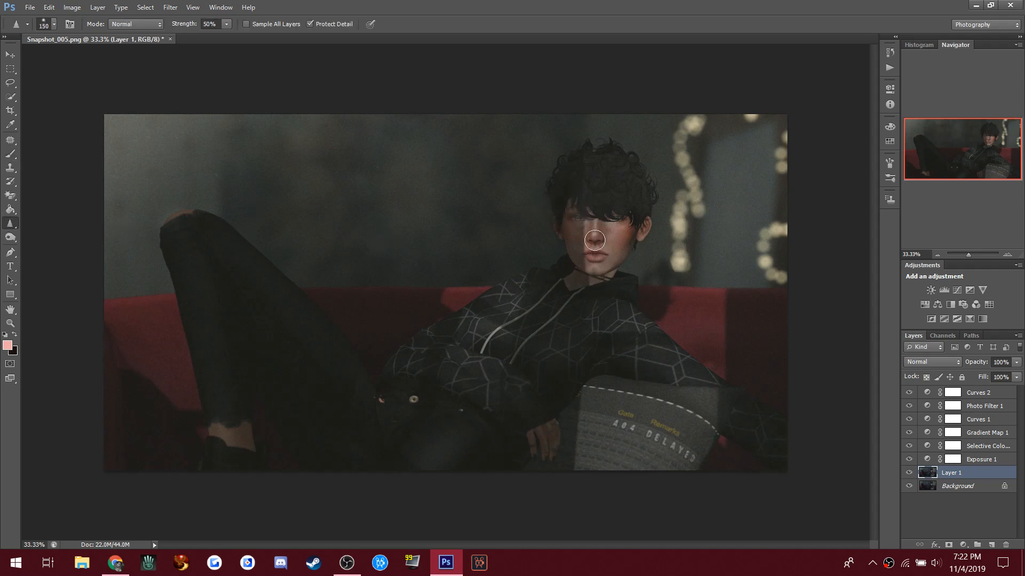
{"action": "mouse_move", "coordinate": [571, 215]}
{"action": "left_mouse_down"}
{"action": "mouse_move", "coordinate": [622, 212]}
{"action": "mouse_move", "coordinate": [607, 266]}
{"action": "left_mouse_up"}
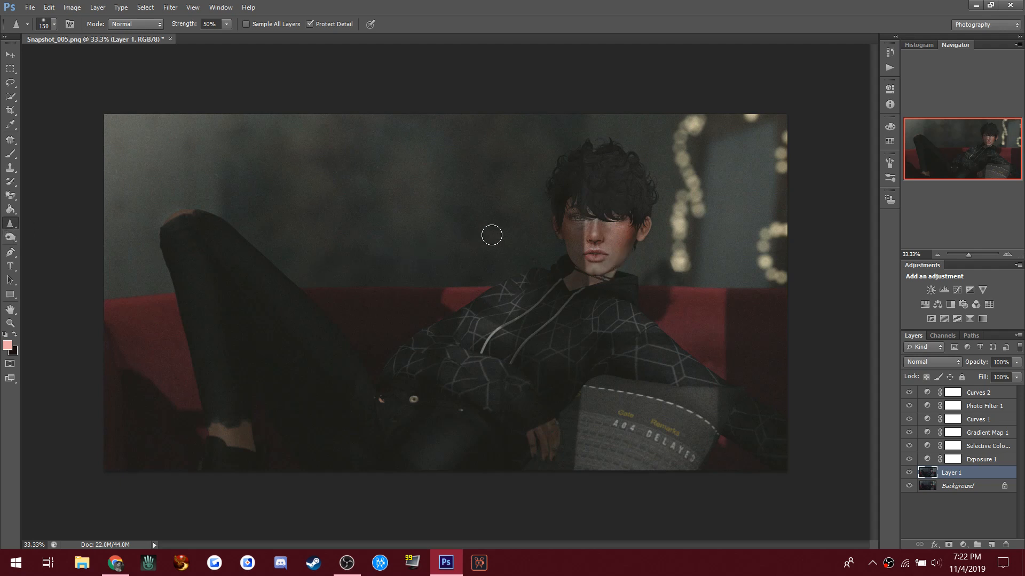